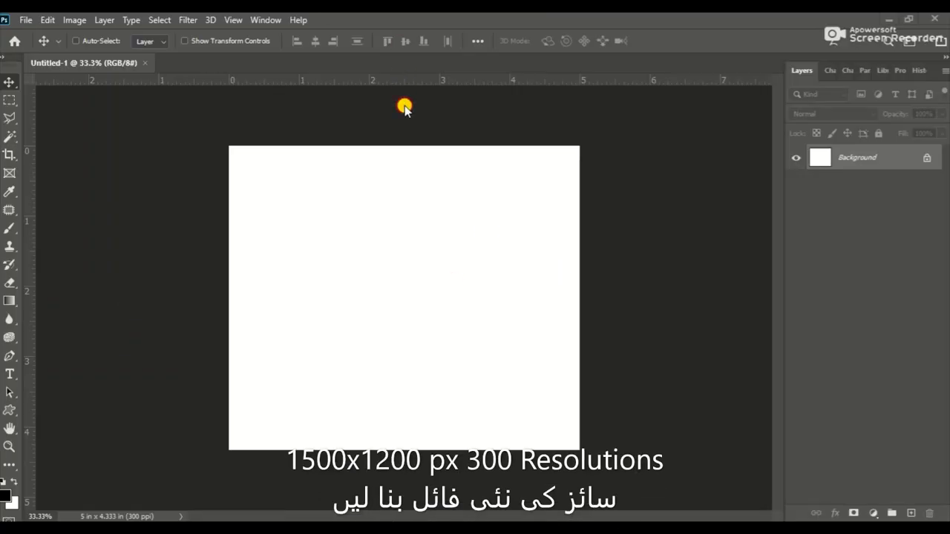
Step: Fit the whole canvas in the window with the Zoom tool's Fit Screen
{"action": "key", "text": "z"}
{"action": "left_click", "coordinate": [416, 41]}
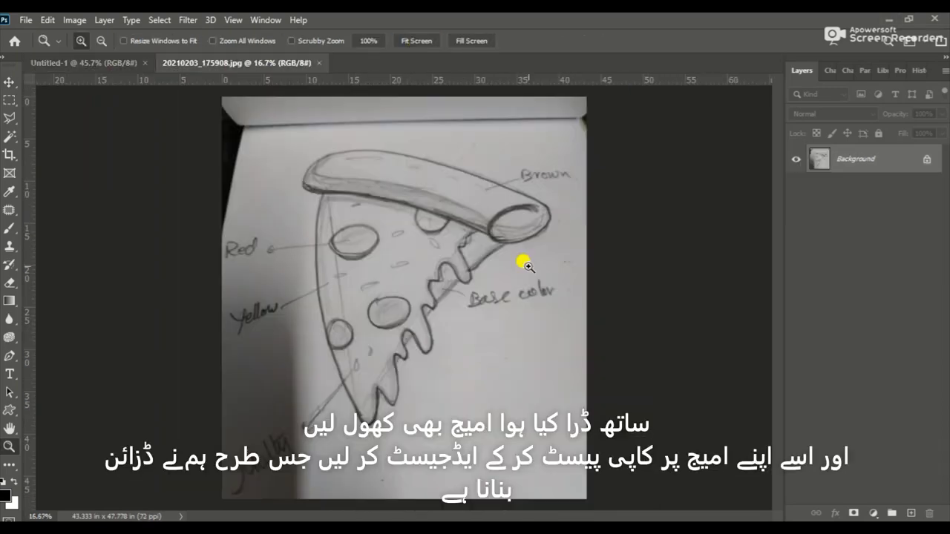
Step: Copy the whole pizza sketch photo and paste it into the new document
{"action": "key", "text": "ctrl+a"}
{"action": "key", "text": "ctrl+c"}
{"action": "key", "text": "ctrl+Tab"}
{"action": "key", "text": "ctrl+v"}
Step: Rotate and scale the pasted sketch so the slice fills the canvas
{"action": "key", "text": "ctrl+t"}
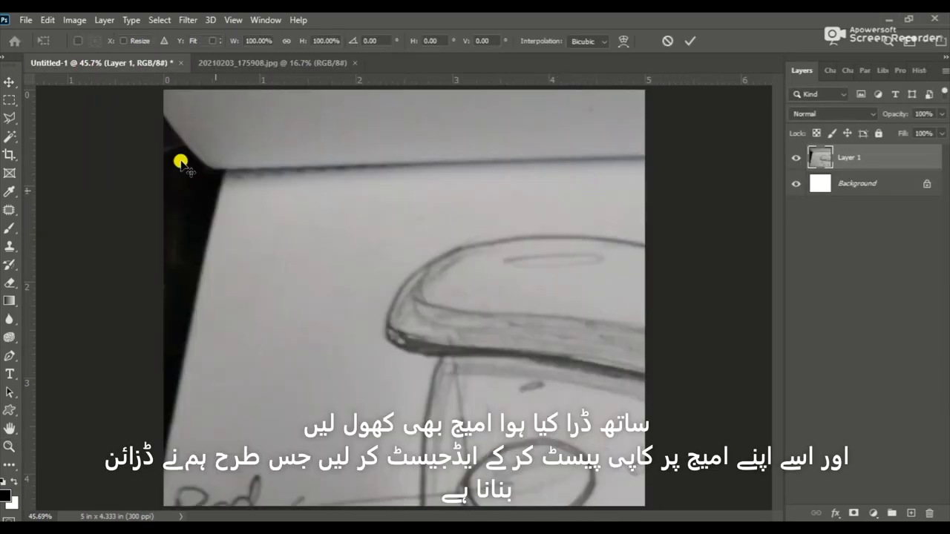
{"action": "mouse_move", "coordinate": [180, 161]}
{"action": "left_mouse_down"}
{"action": "mouse_move", "coordinate": [464, 404]}
{"action": "mouse_move", "coordinate": [447, 93]}
{"action": "mouse_move", "coordinate": [694, 300]}
{"action": "mouse_move", "coordinate": [466, 266]}
{"action": "mouse_move", "coordinate": [413, 159]}
{"action": "mouse_move", "coordinate": [356, 87]}
{"action": "left_mouse_up"}
{"action": "key", "text": "alt+shift"}
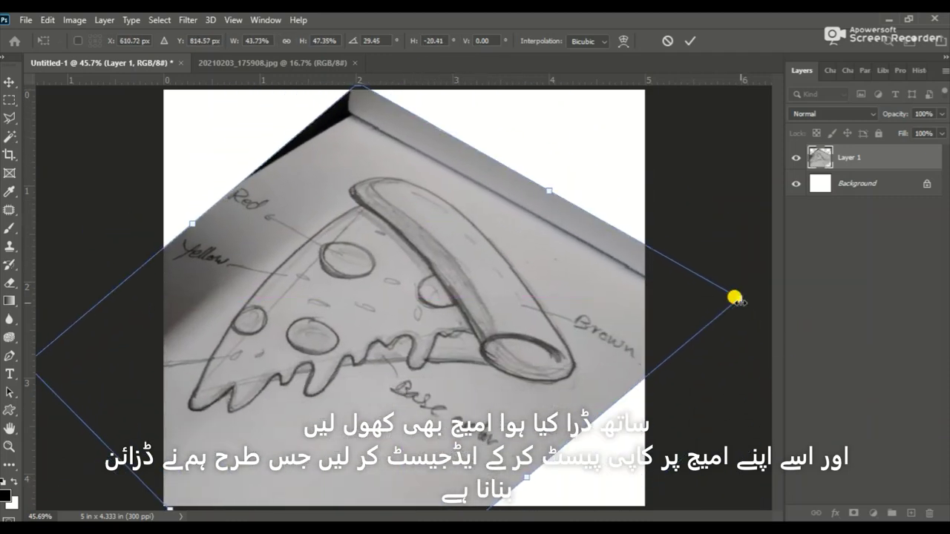
{"action": "mouse_move", "coordinate": [735, 298]}
{"action": "left_mouse_down"}
{"action": "mouse_move", "coordinate": [802, 295]}
{"action": "mouse_move", "coordinate": [304, 329]}
{"action": "left_mouse_up"}
{"action": "left_click_drag", "start_coordinate": [742, 244], "coordinate": [716, 190]}
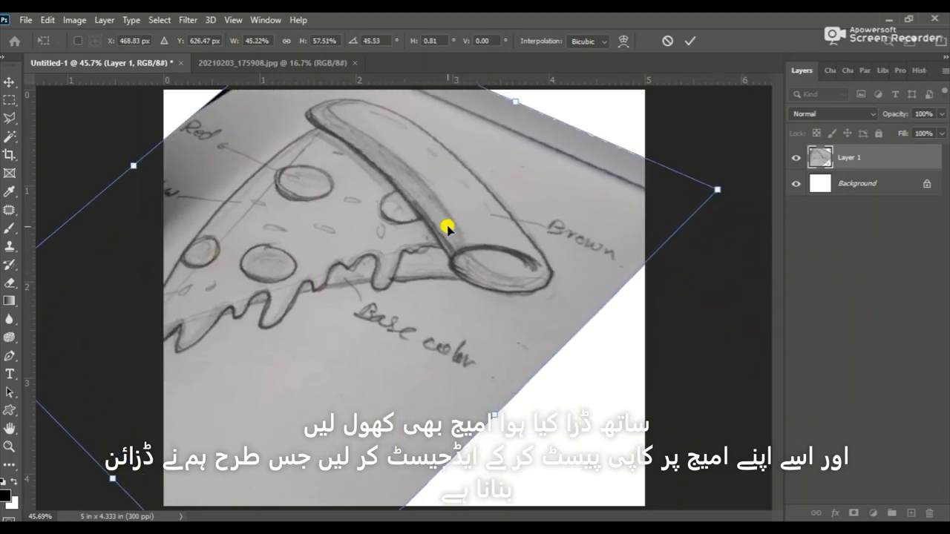
{"action": "mouse_move", "coordinate": [448, 229]}
{"action": "left_mouse_down"}
{"action": "mouse_move", "coordinate": [747, 290]}
{"action": "mouse_move", "coordinate": [495, 272]}
{"action": "mouse_move", "coordinate": [483, 297]}
{"action": "left_mouse_up"}
{"action": "key", "text": "Return"}
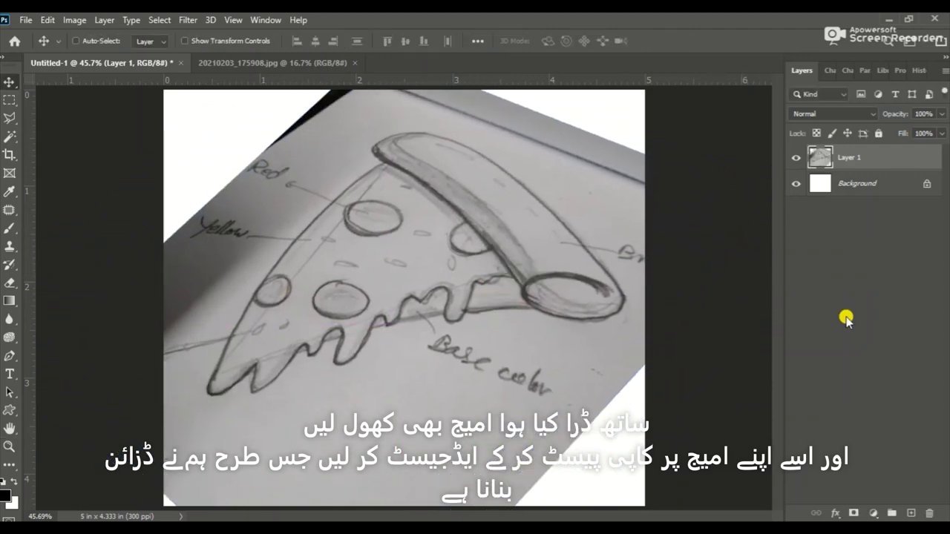
Step: Nudge the sketch into final position and fade Layer 1 to 43% opacity
{"action": "key", "text": "ctrl+t"}
{"action": "mouse_move", "coordinate": [396, 289]}
{"action": "left_mouse_down"}
{"action": "mouse_move", "coordinate": [773, 383]}
{"action": "mouse_move", "coordinate": [776, 369]}
{"action": "mouse_move", "coordinate": [418, 307]}
{"action": "mouse_move", "coordinate": [245, 346]}
{"action": "mouse_move", "coordinate": [63, 351]}
{"action": "mouse_move", "coordinate": [49, 333]}
{"action": "left_mouse_up"}
{"action": "key", "text": "Return"}
{"action": "mouse_move", "coordinate": [520, 329]}
{"action": "left_mouse_down"}
{"action": "mouse_move", "coordinate": [619, 350]}
{"action": "mouse_move", "coordinate": [609, 349]}
{"action": "left_mouse_up"}
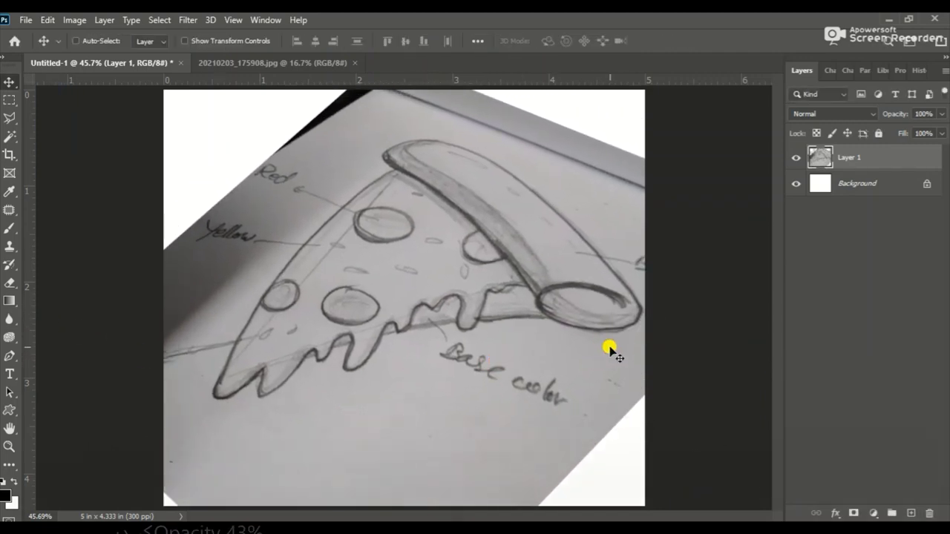
{"action": "left_click_drag", "start_coordinate": [940, 117], "coordinate": [904, 132]}
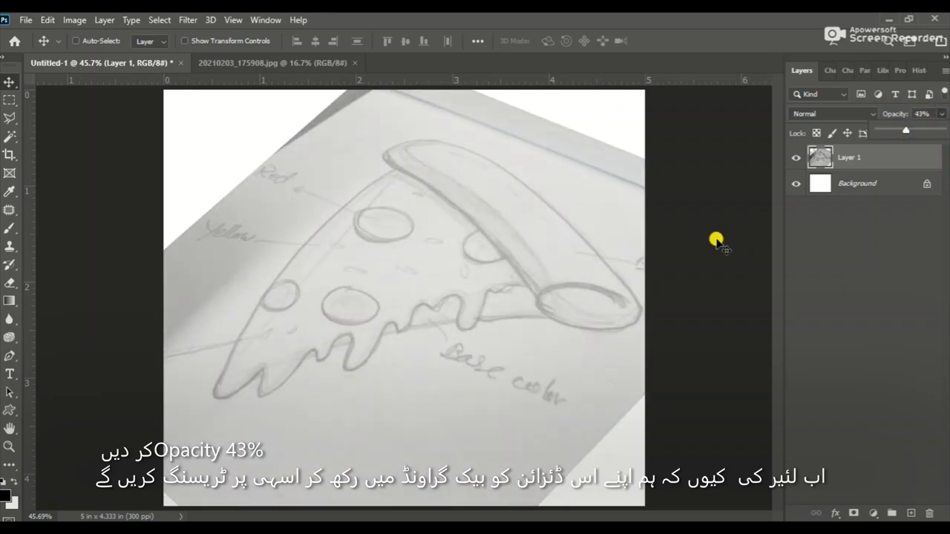
Step: Create a new layer group named Pizza Slice
{"action": "left_click", "coordinate": [940, 153]}
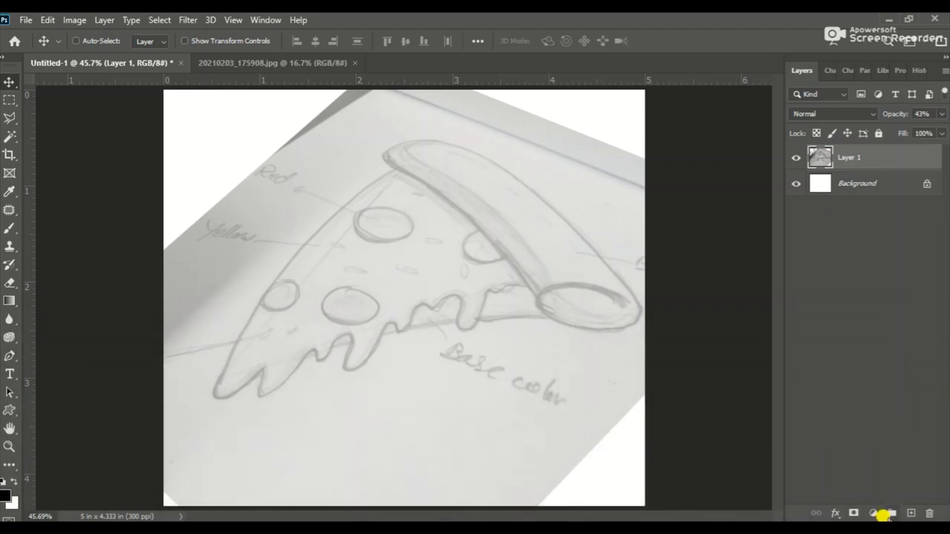
{"action": "left_click", "coordinate": [888, 514]}
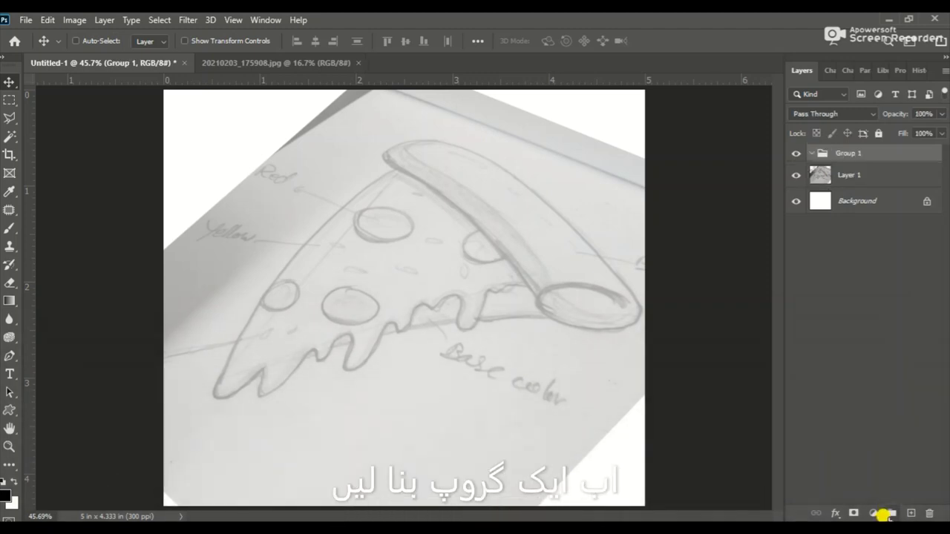
{"action": "double_click", "coordinate": [849, 153]}
{"action": "type", "text": "Pizza Slic"}
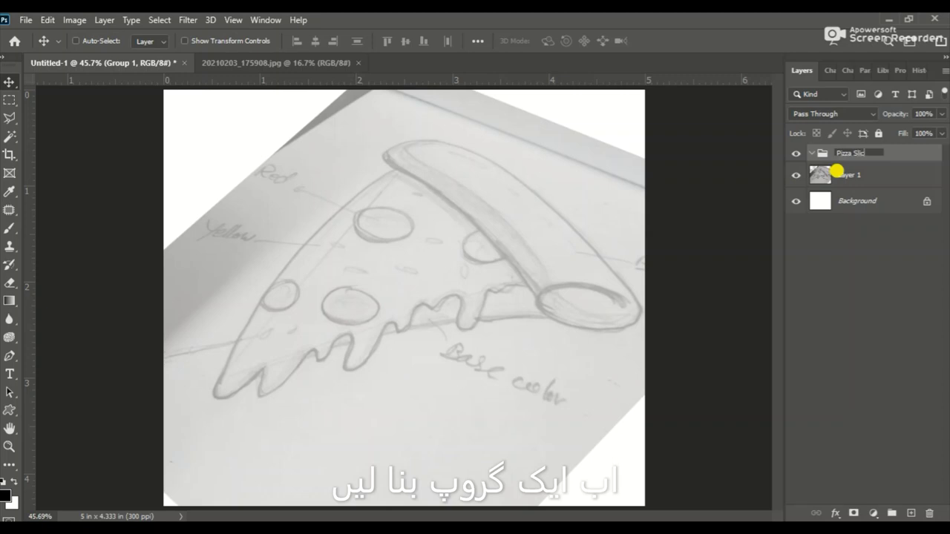
{"action": "type", "text": "e"}
{"action": "key", "text": "Return"}
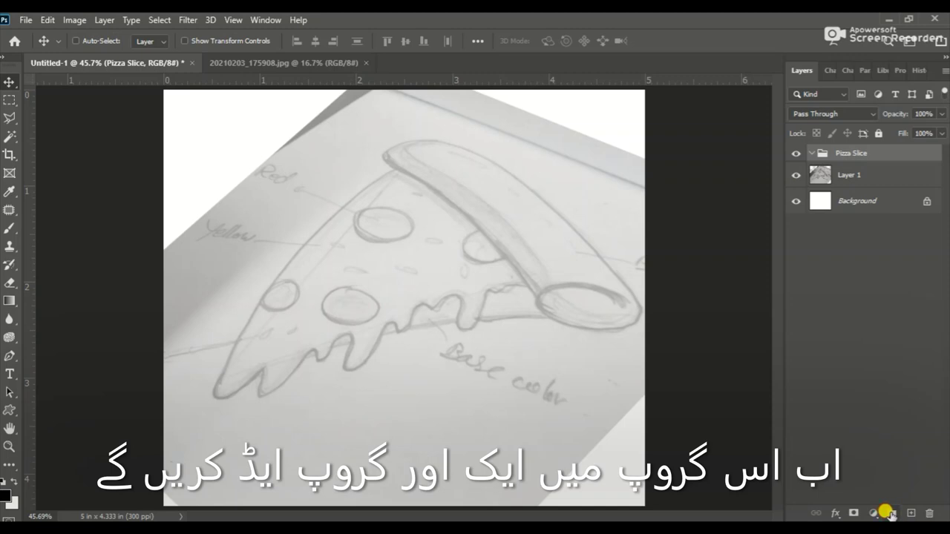
Step: Nest a second group named Toping Layer inside Pizza Slice and add an empty layer
{"action": "left_click", "coordinate": [892, 513]}
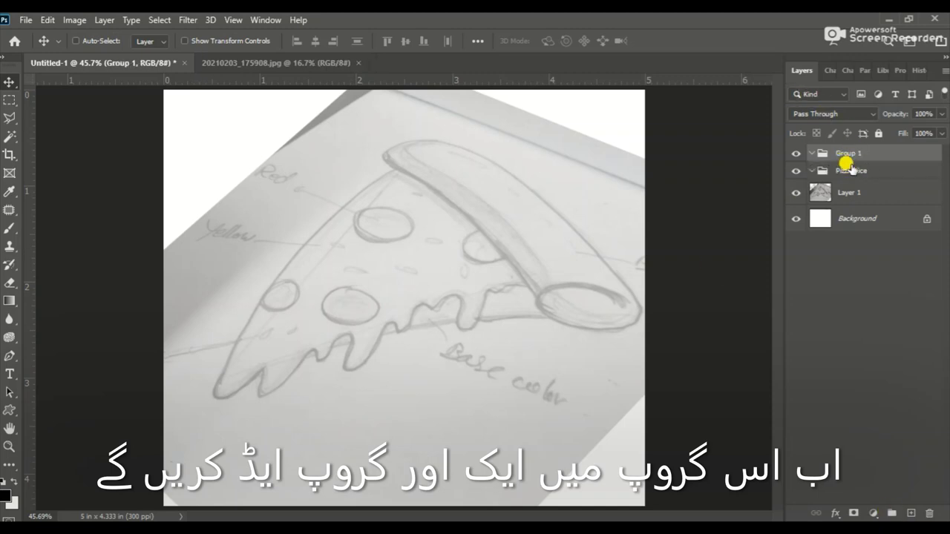
{"action": "left_click_drag", "start_coordinate": [846, 154], "coordinate": [853, 171]}
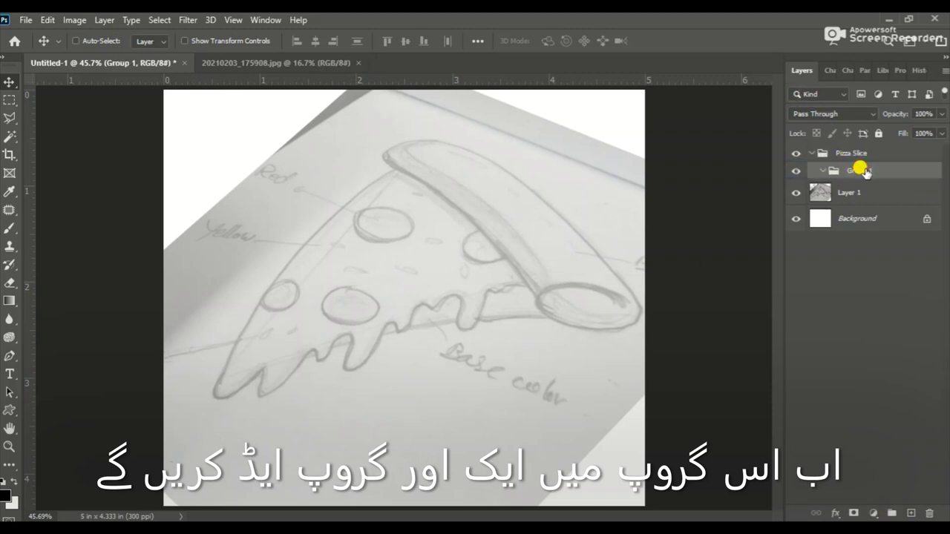
{"action": "double_click", "coordinate": [859, 170]}
{"action": "type", "text": "Topping Layer"}
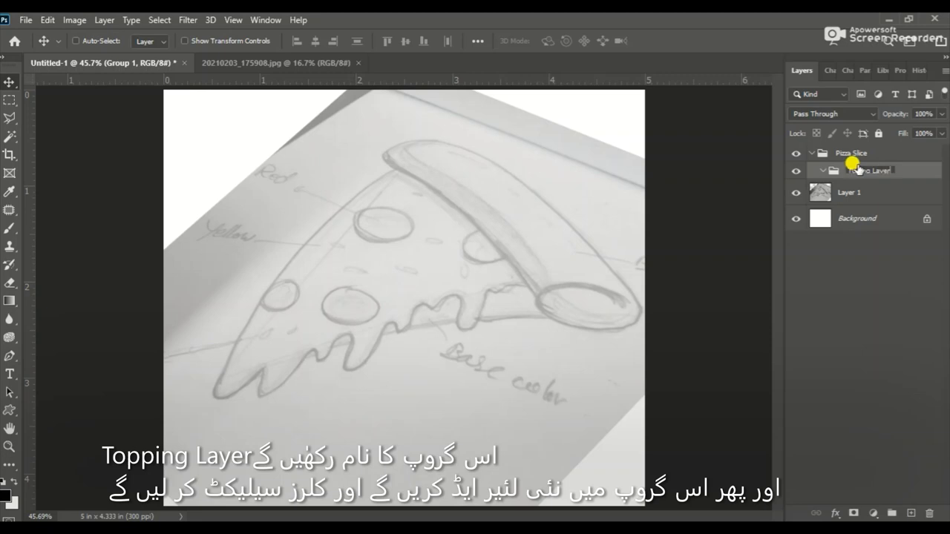
{"action": "key", "text": "Return"}
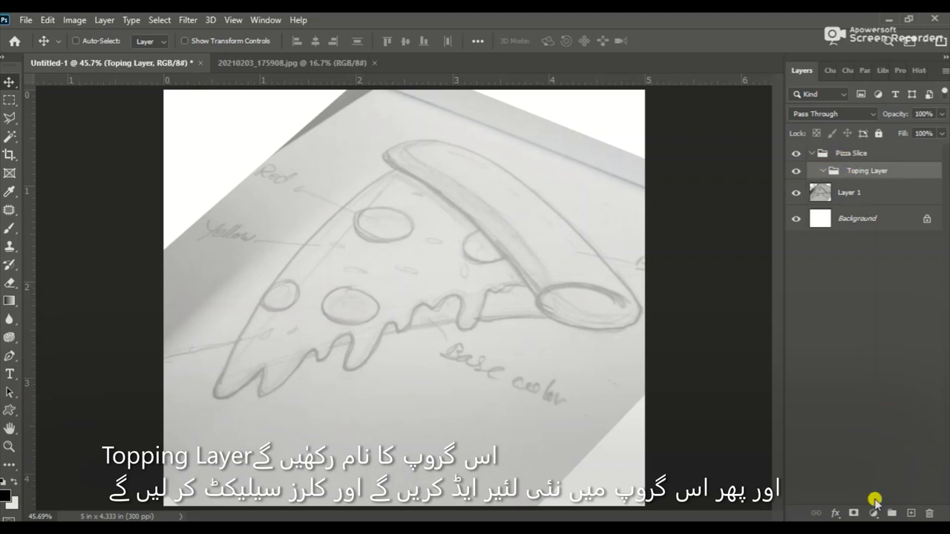
{"action": "left_click", "coordinate": [910, 513]}
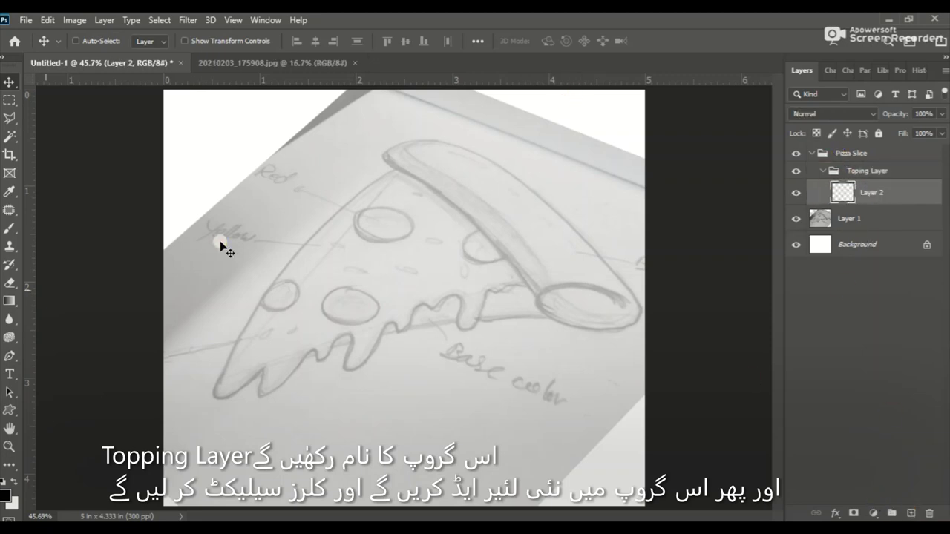
Step: Set the foreground colour to golden yellow ffc600
{"action": "left_click", "coordinate": [9, 486]}
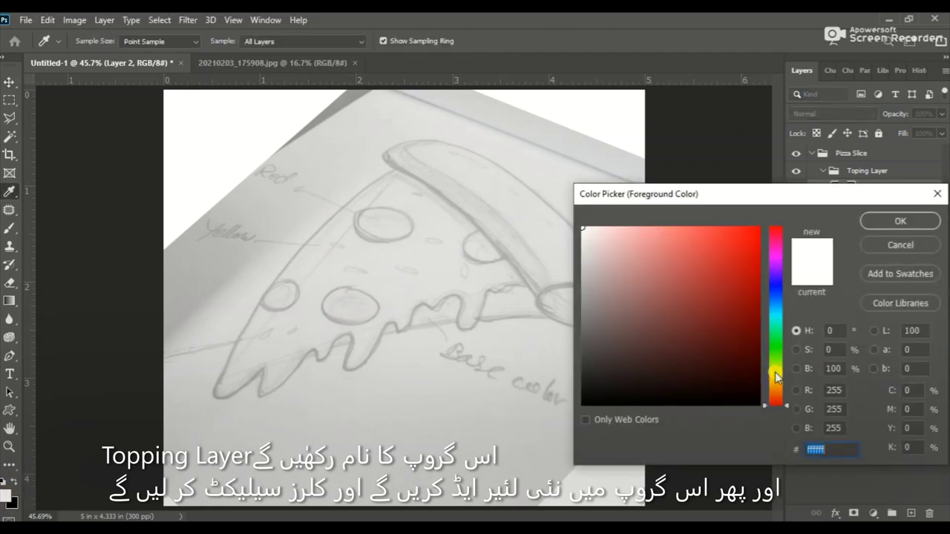
{"action": "left_click", "coordinate": [775, 378]}
{"action": "left_click_drag", "start_coordinate": [729, 249], "coordinate": [783, 197]}
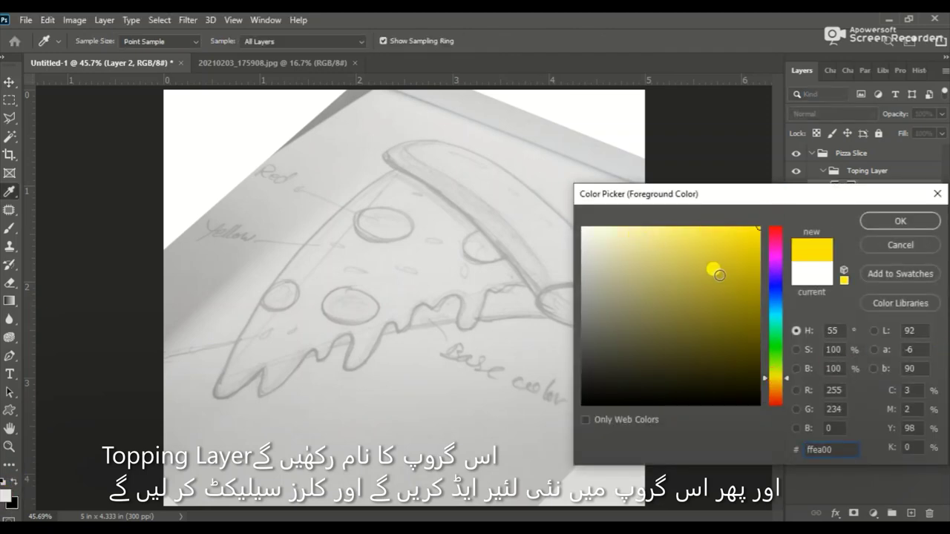
{"action": "left_click", "coordinate": [773, 380]}
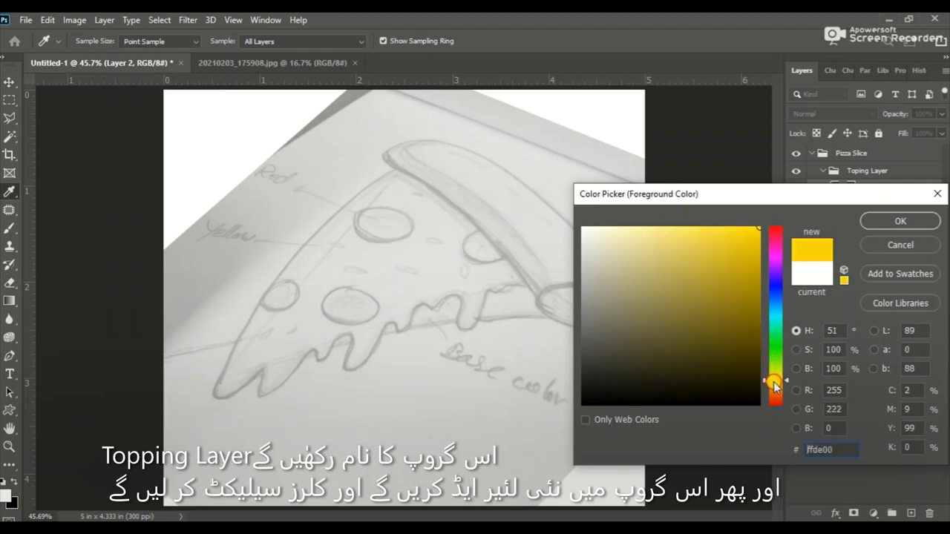
{"action": "left_click_drag", "start_coordinate": [773, 381], "coordinate": [777, 387]}
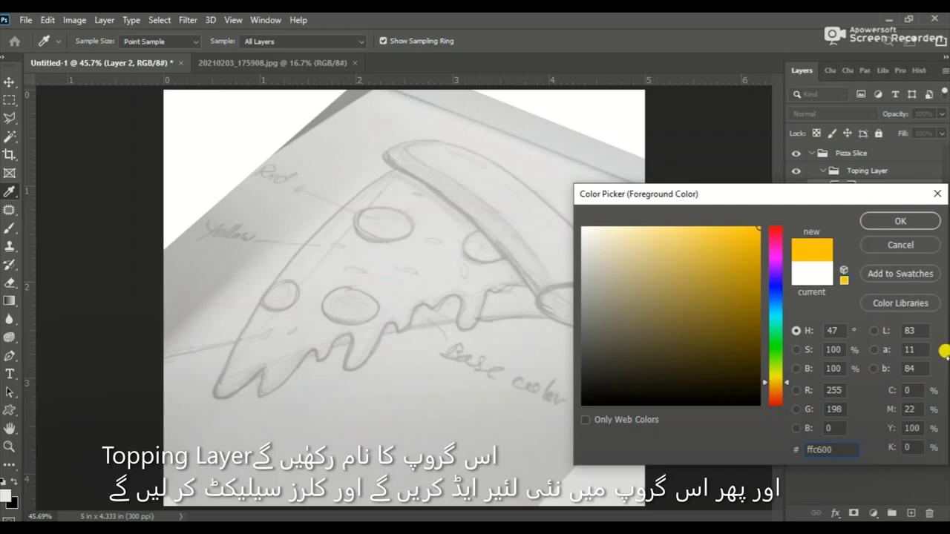
{"action": "left_click", "coordinate": [903, 223]}
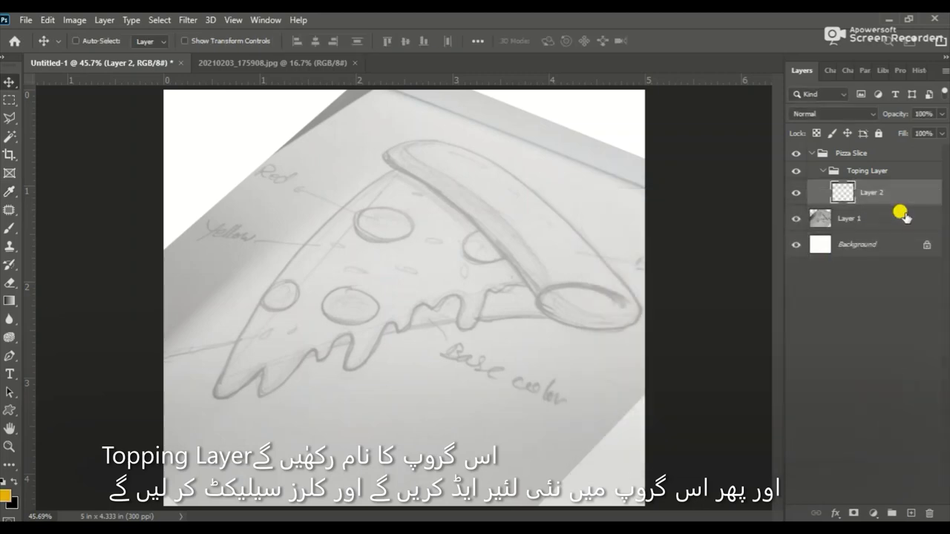
Step: Set the background colour to dark brown 370a03
{"action": "left_click", "coordinate": [13, 504]}
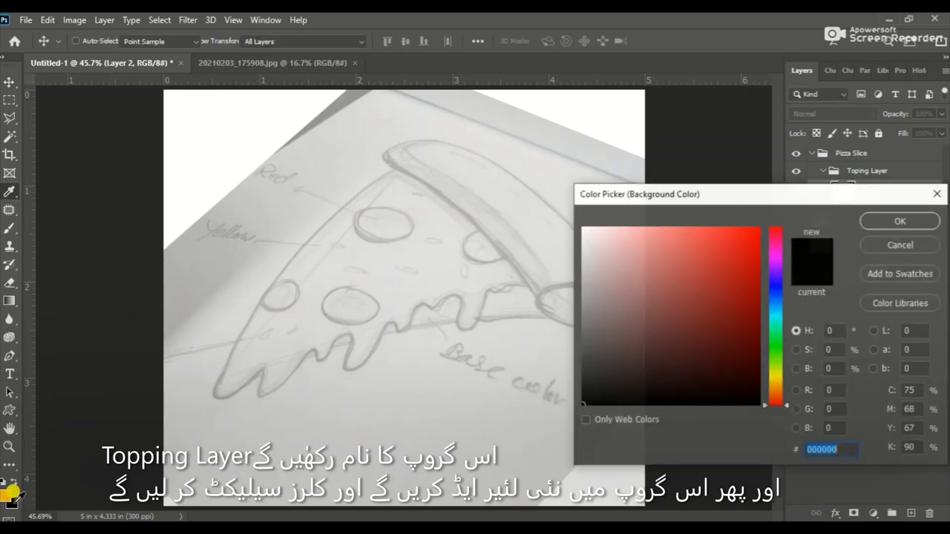
{"action": "left_click_drag", "start_coordinate": [776, 405], "coordinate": [777, 392]}
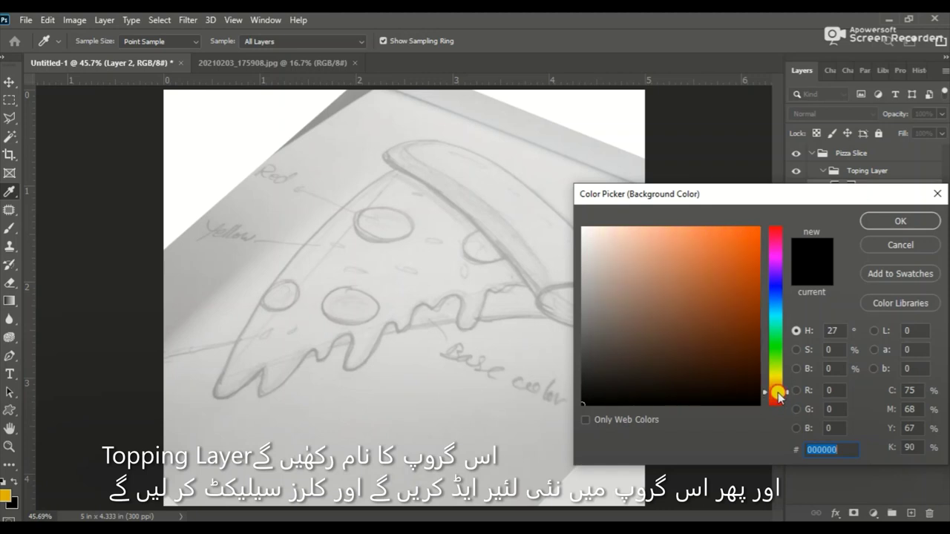
{"action": "mouse_move", "coordinate": [723, 364]}
{"action": "left_mouse_down"}
{"action": "mouse_move", "coordinate": [773, 402]}
{"action": "mouse_move", "coordinate": [752, 368]}
{"action": "mouse_move", "coordinate": [776, 405]}
{"action": "left_mouse_up"}
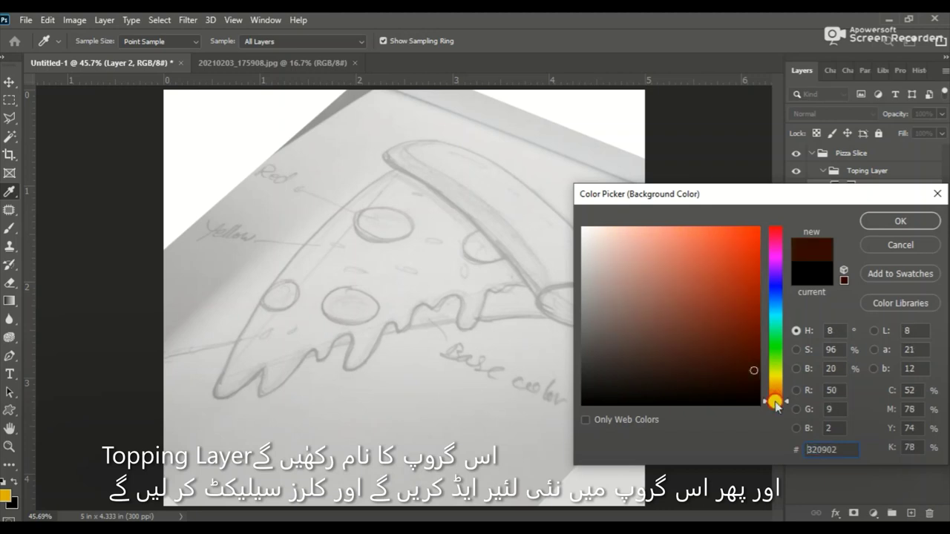
{"action": "left_click_drag", "start_coordinate": [742, 359], "coordinate": [750, 366]}
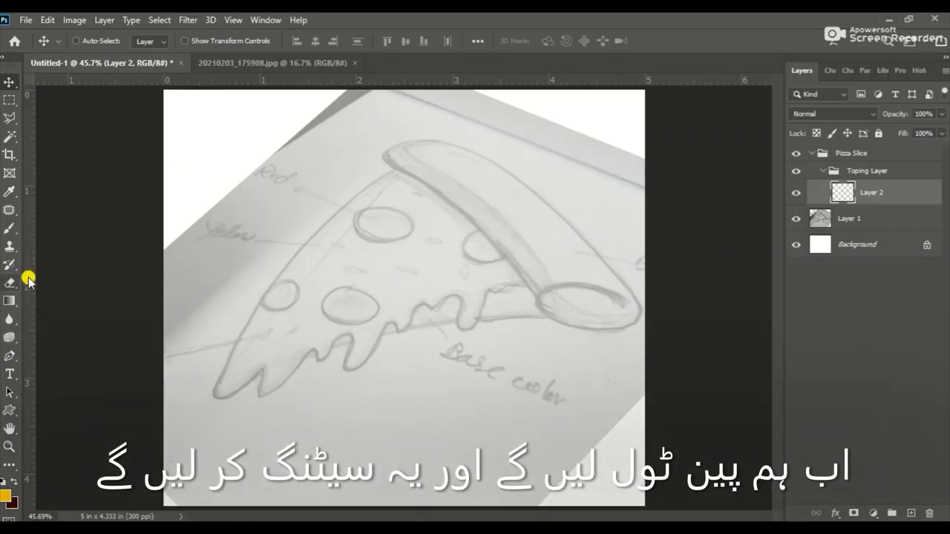
Step: Set the Pen tool to shapes with a solid dark brown 10 px stroke
{"action": "left_click", "coordinate": [10, 356]}
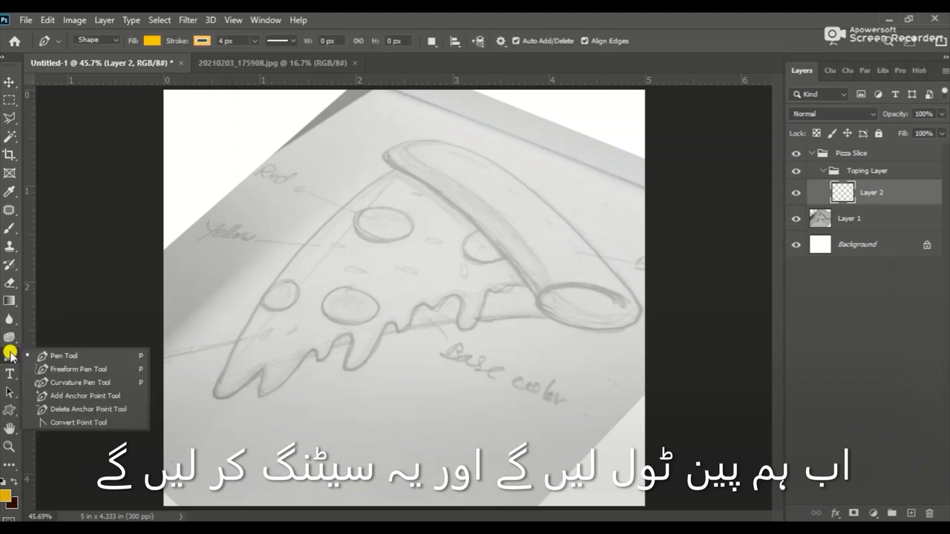
{"action": "left_click", "coordinate": [40, 355]}
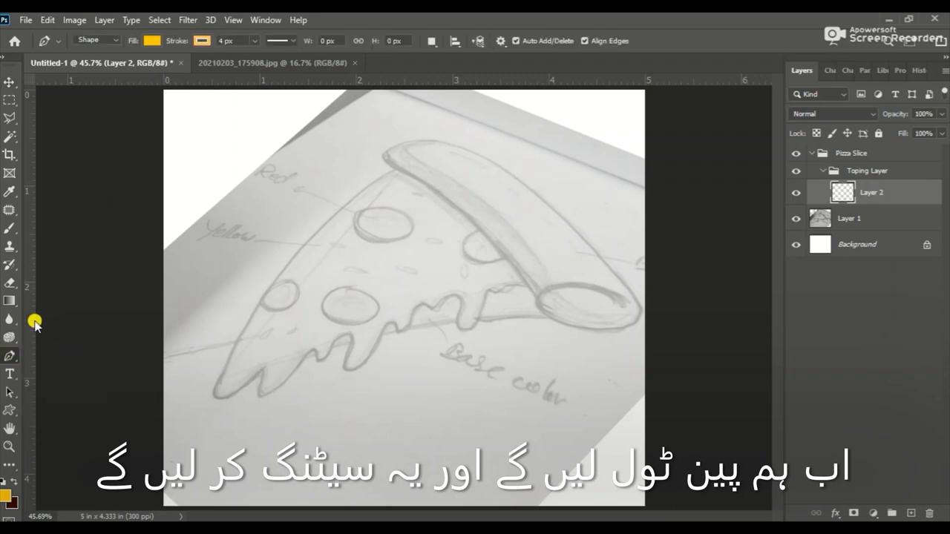
{"action": "left_click", "coordinate": [202, 42]}
{"action": "left_click", "coordinate": [113, 115]}
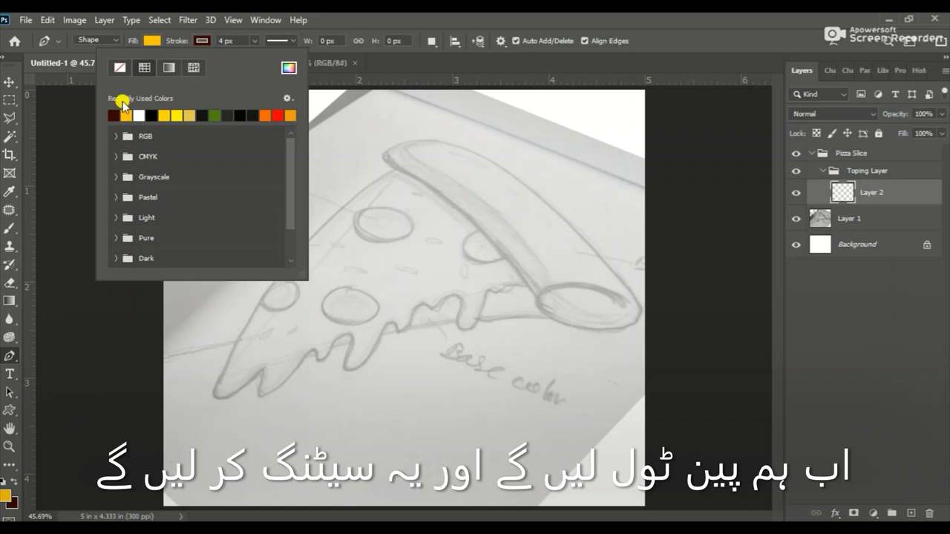
{"action": "left_click", "coordinate": [236, 41]}
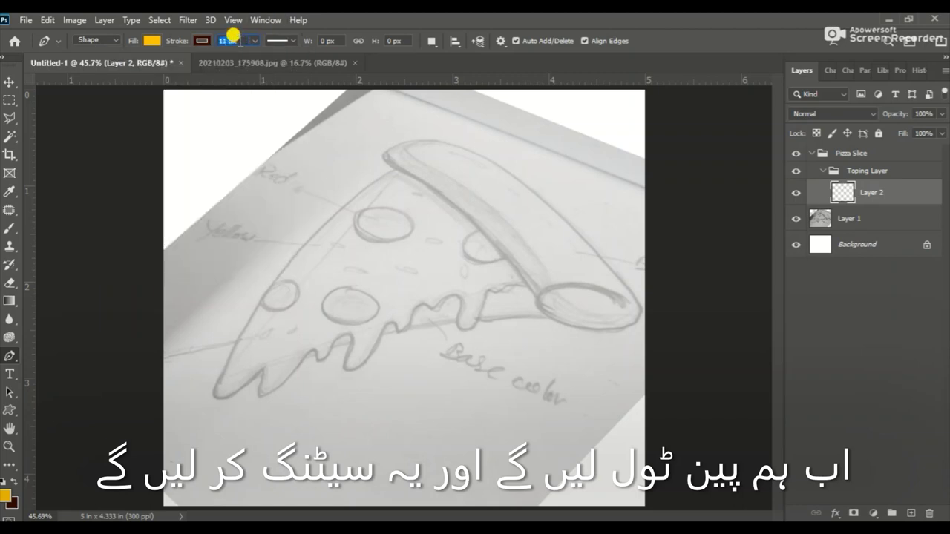
{"action": "key", "text": "Up"}
{"action": "key", "text": "Up"}
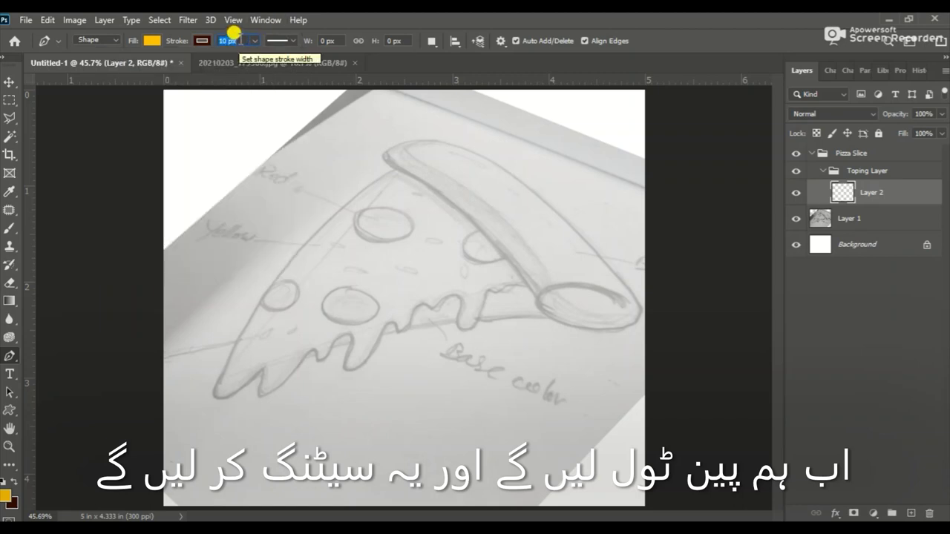
{"action": "type", "text": "4"}
{"action": "left_click", "coordinate": [280, 41]}
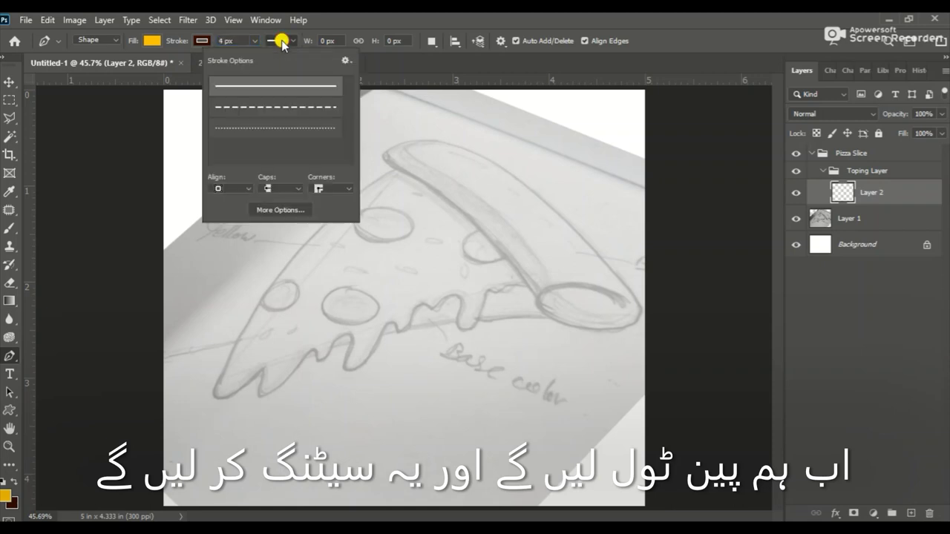
{"action": "left_click", "coordinate": [231, 40]}
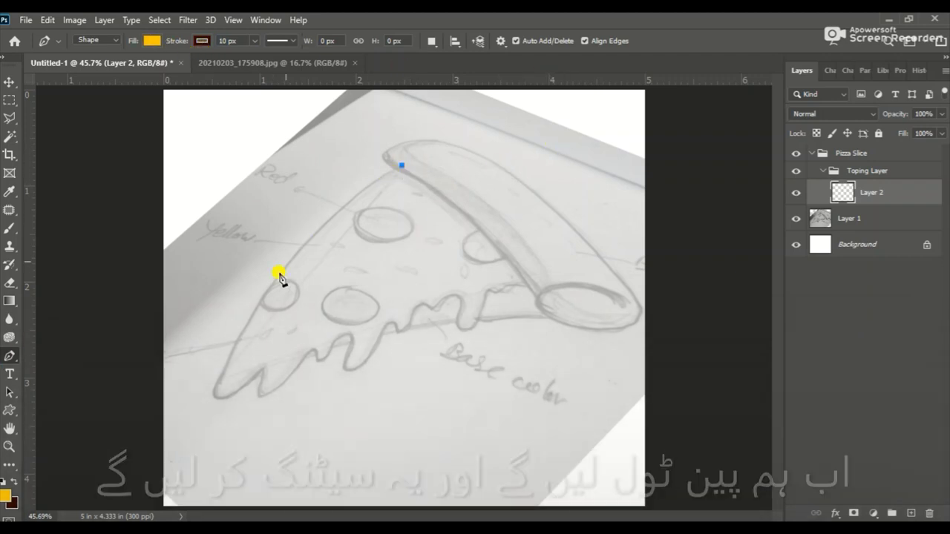
Step: Draw a three-point triangular slice shape over the sketch with the Pen tool
{"action": "right_click", "coordinate": [10, 356]}
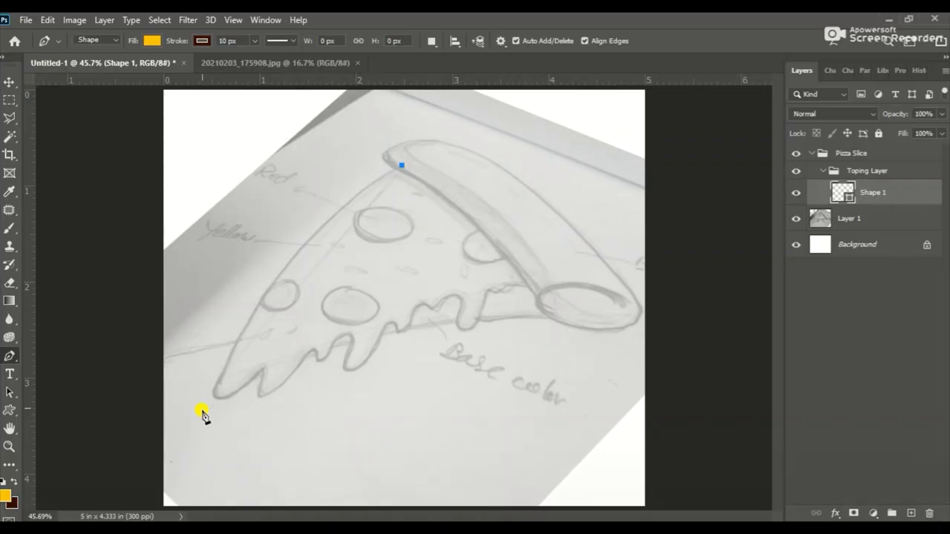
{"action": "left_click", "coordinate": [220, 371]}
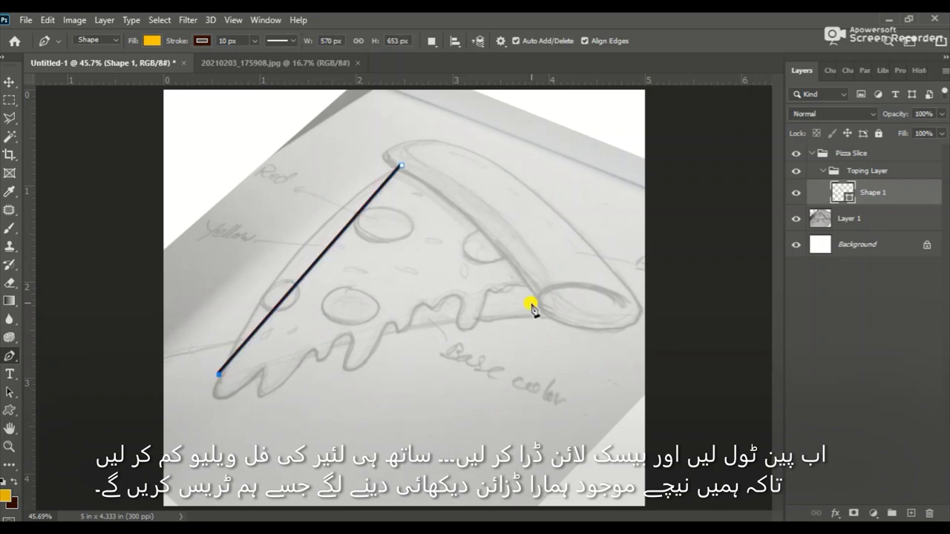
{"action": "left_click", "coordinate": [537, 285]}
{"action": "left_click", "coordinate": [402, 165]}
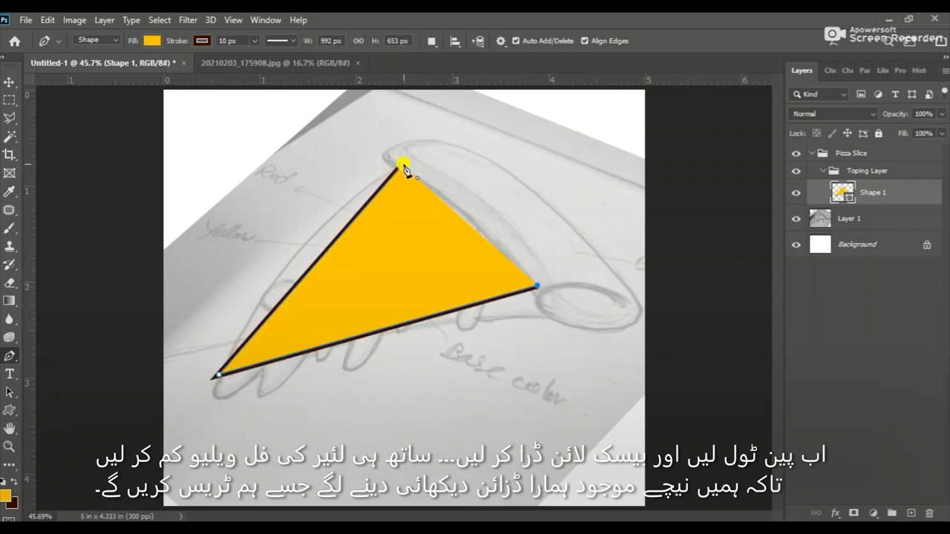
Step: Curve the slice's left and bottom edges, then lower Toping Layer's fill to 58%
{"action": "right_click", "coordinate": [9, 357]}
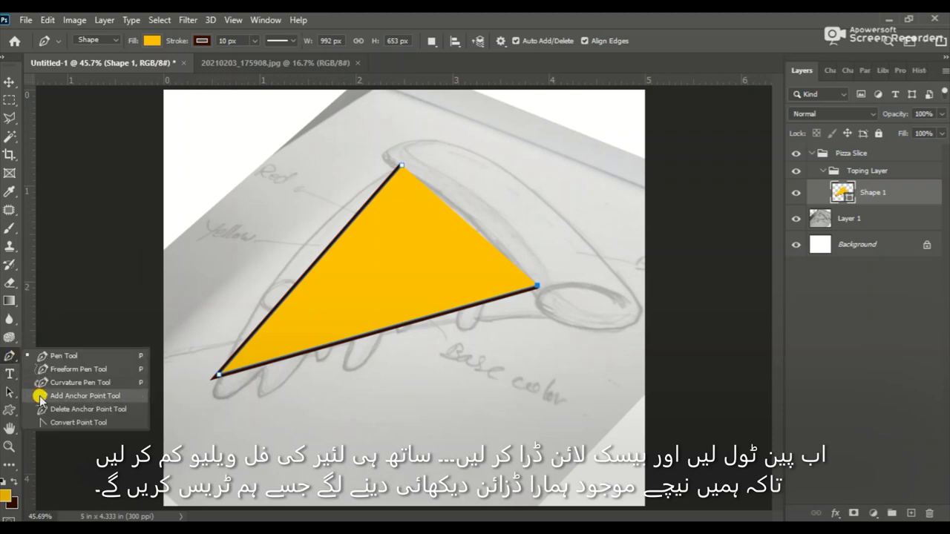
{"action": "left_click", "coordinate": [41, 395]}
{"action": "mouse_move", "coordinate": [338, 239]}
{"action": "left_mouse_down"}
{"action": "mouse_move", "coordinate": [325, 229]}
{"action": "mouse_move", "coordinate": [303, 240]}
{"action": "left_mouse_up"}
{"action": "left_click", "coordinate": [477, 303]}
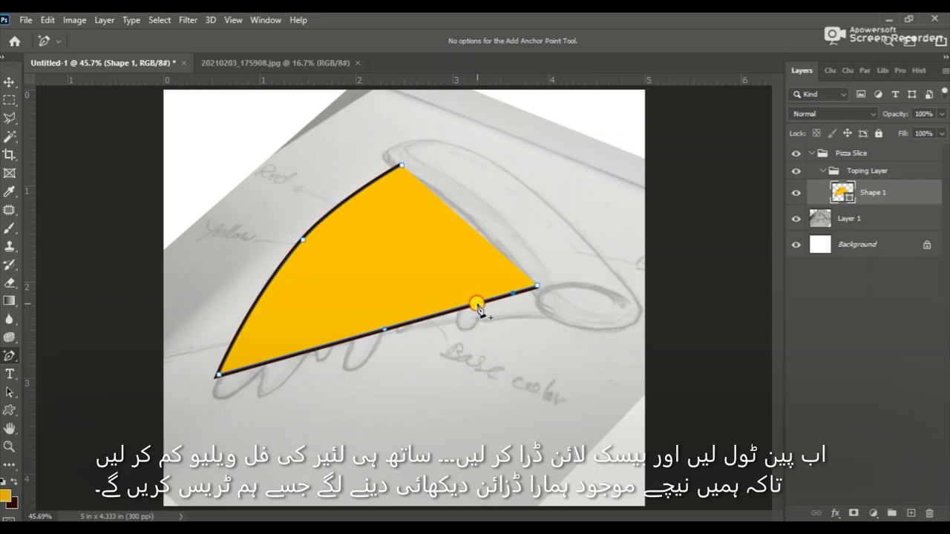
{"action": "left_click_drag", "start_coordinate": [477, 304], "coordinate": [477, 291]}
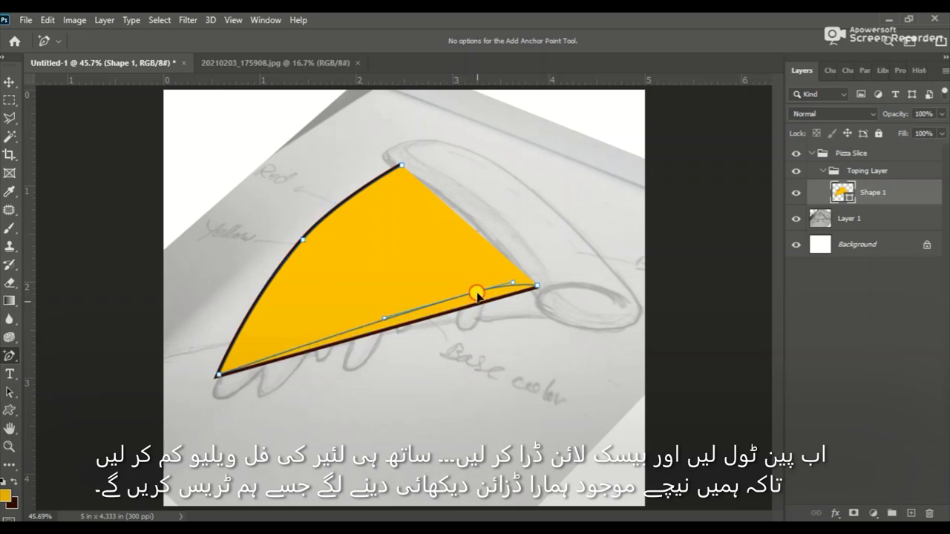
{"action": "left_click", "coordinate": [868, 172]}
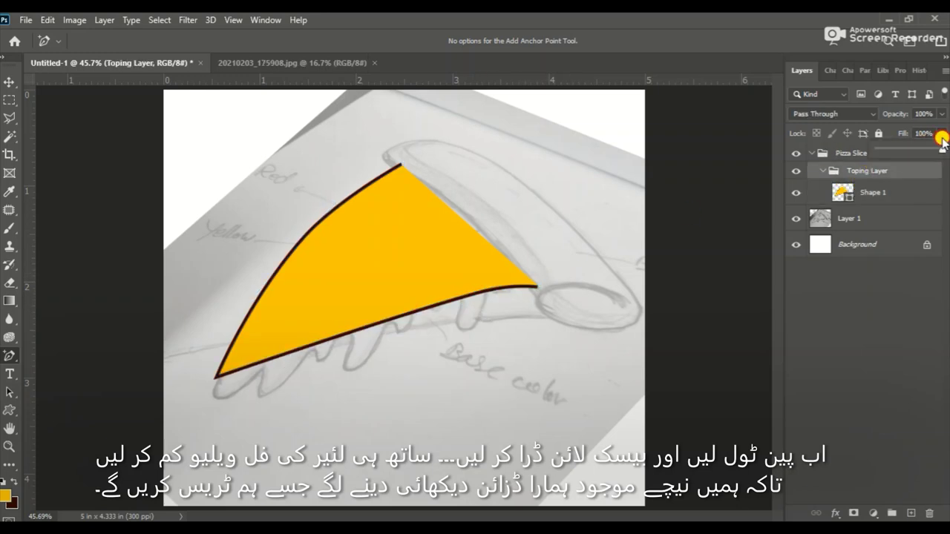
{"action": "left_click_drag", "start_coordinate": [941, 139], "coordinate": [919, 153]}
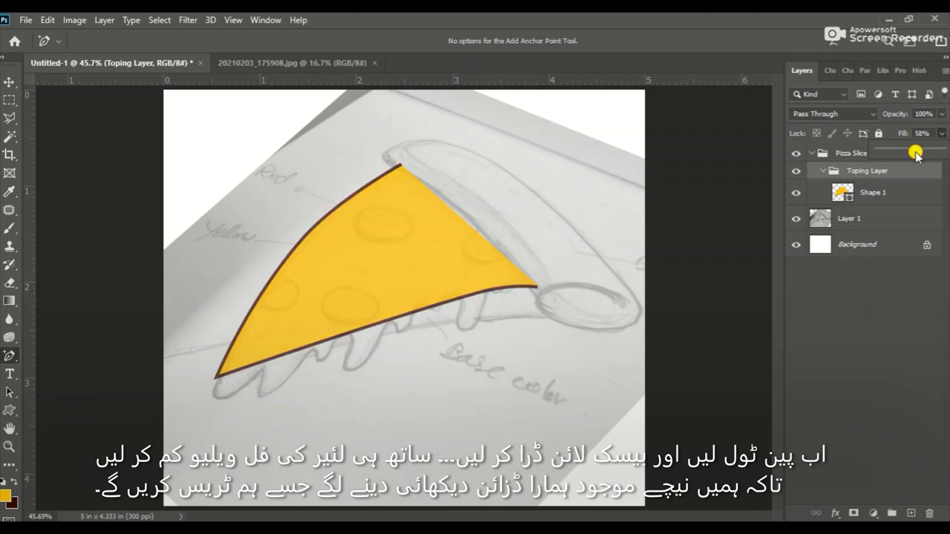
Step: Zoom in, raise Toping Layer's fill to 79%, and select Shape 1 for editing
{"action": "key", "text": "z"}
{"action": "left_click", "coordinate": [347, 356]}
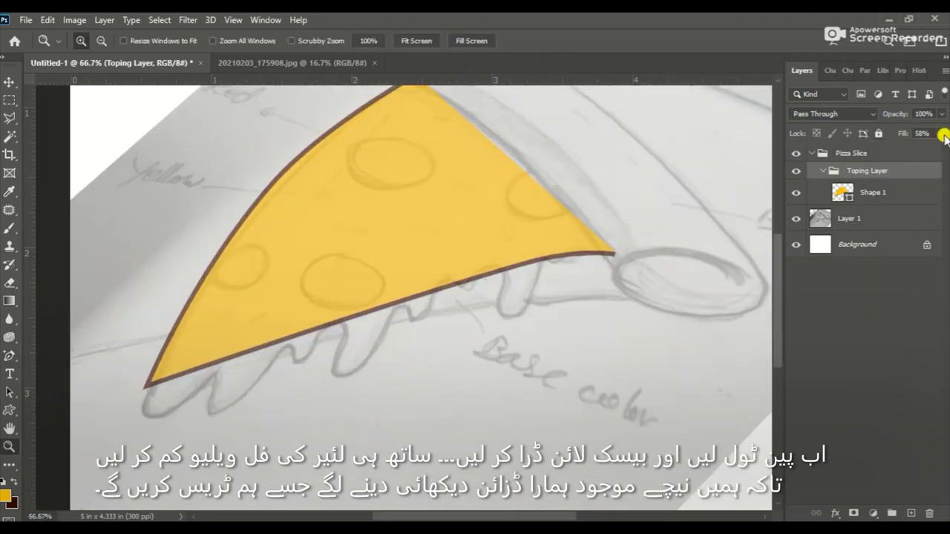
{"action": "left_click_drag", "start_coordinate": [942, 134], "coordinate": [930, 152]}
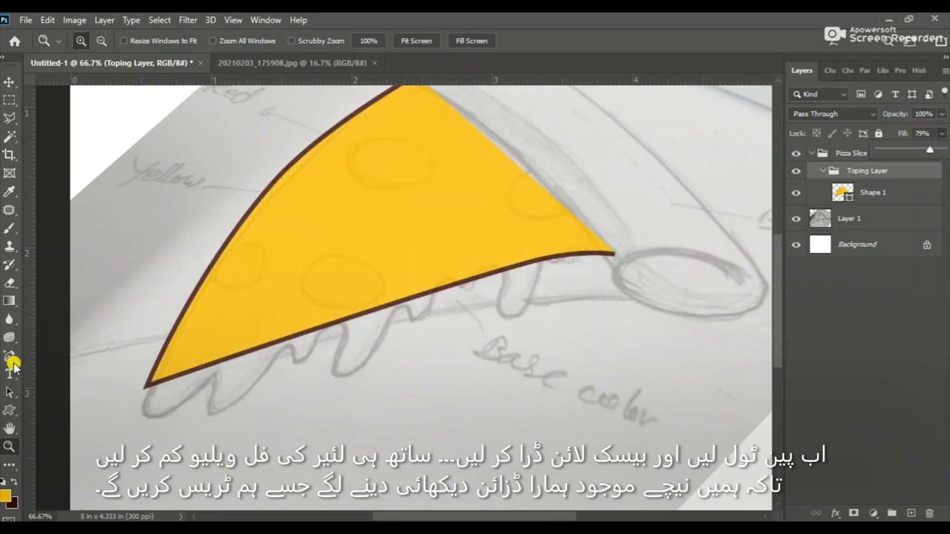
{"action": "scroll", "coordinate": [535, 282], "scroll_direction": "down", "scroll_amount": 1}
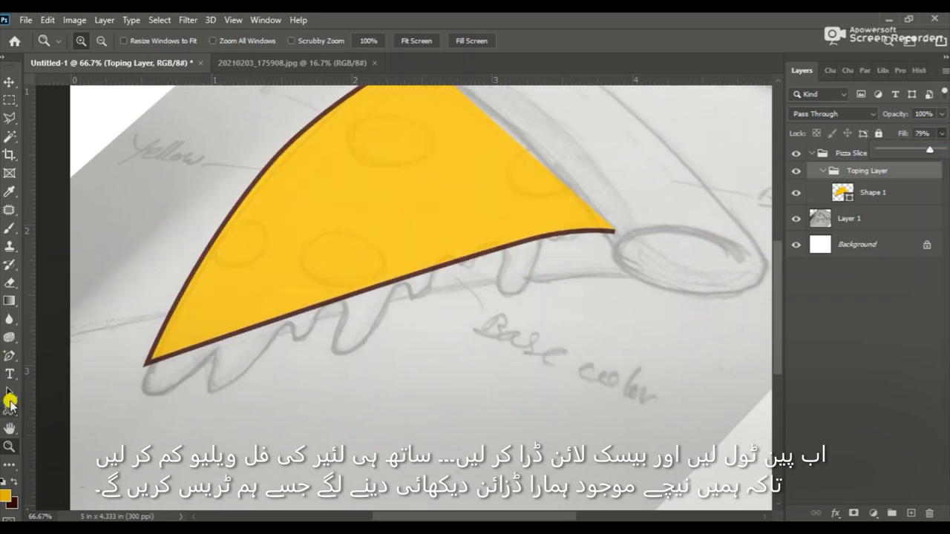
{"action": "left_click", "coordinate": [9, 356]}
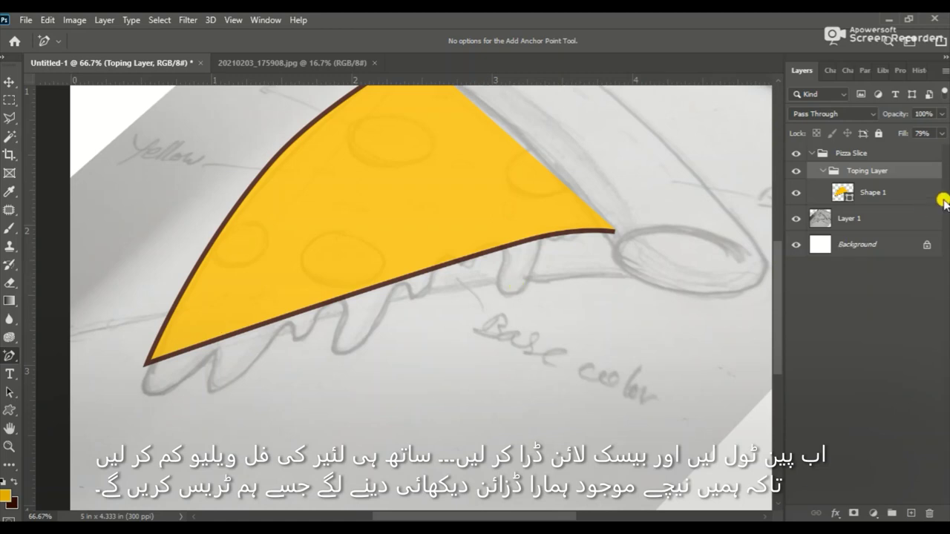
{"action": "left_click", "coordinate": [844, 192]}
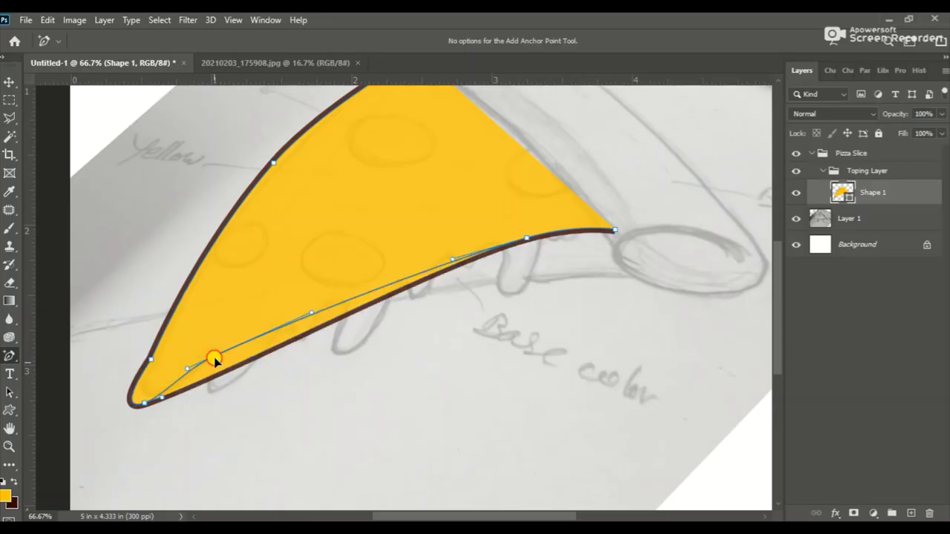
Step: Drag added anchor points along the lower edge into a row of cheese drips
{"action": "mouse_move", "coordinate": [278, 328]}
{"action": "left_mouse_down"}
{"action": "mouse_move", "coordinate": [244, 378]}
{"action": "mouse_move", "coordinate": [335, 322]}
{"action": "mouse_move", "coordinate": [297, 339]}
{"action": "left_mouse_up"}
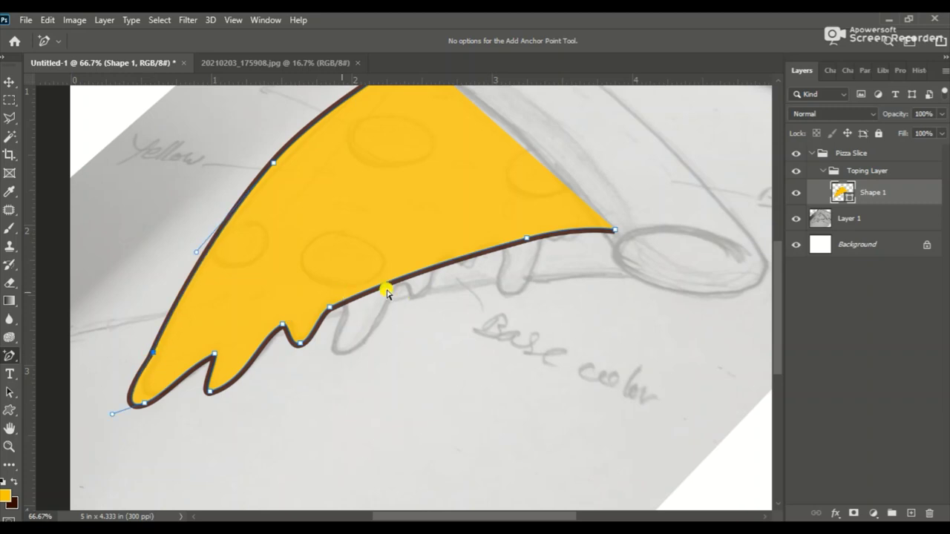
{"action": "left_click_drag", "start_coordinate": [386, 290], "coordinate": [340, 349]}
{"action": "mouse_move", "coordinate": [403, 318]}
{"action": "left_mouse_down"}
{"action": "mouse_move", "coordinate": [388, 324]}
{"action": "mouse_move", "coordinate": [403, 275]}
{"action": "mouse_move", "coordinate": [433, 297]}
{"action": "left_mouse_up"}
{"action": "left_click_drag", "start_coordinate": [450, 259], "coordinate": [471, 271]}
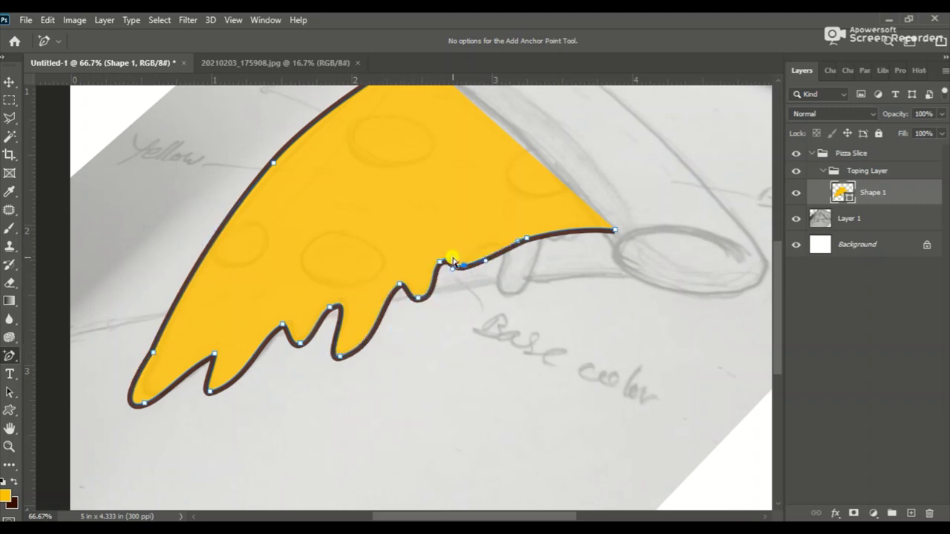
{"action": "mouse_move", "coordinate": [512, 239]}
{"action": "left_mouse_down"}
{"action": "mouse_move", "coordinate": [504, 299]}
{"action": "mouse_move", "coordinate": [495, 250]}
{"action": "left_mouse_up"}
{"action": "mouse_move", "coordinate": [548, 288]}
{"action": "left_mouse_down"}
{"action": "mouse_move", "coordinate": [541, 240]}
{"action": "mouse_move", "coordinate": [534, 303]}
{"action": "mouse_move", "coordinate": [500, 269]}
{"action": "mouse_move", "coordinate": [528, 264]}
{"action": "left_mouse_up"}
{"action": "left_click_drag", "start_coordinate": [584, 240], "coordinate": [613, 232]}
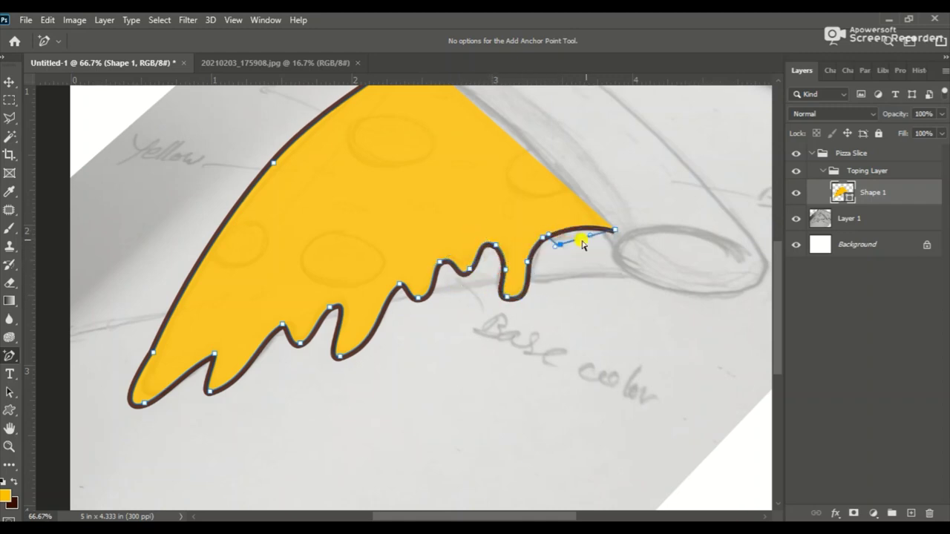
Step: Round the drip notches close up, then fit the whole image back in view
{"action": "scroll", "coordinate": [431, 220], "scroll_direction": "up", "scroll_amount": 5}
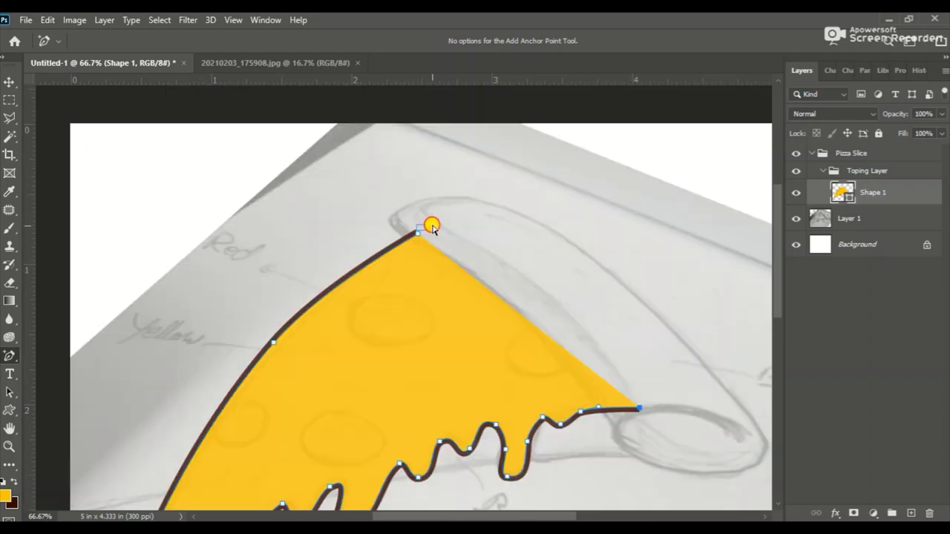
{"action": "scroll", "coordinate": [433, 221], "scroll_direction": "down", "scroll_amount": 3}
{"action": "left_click_drag", "start_coordinate": [316, 183], "coordinate": [345, 156]}
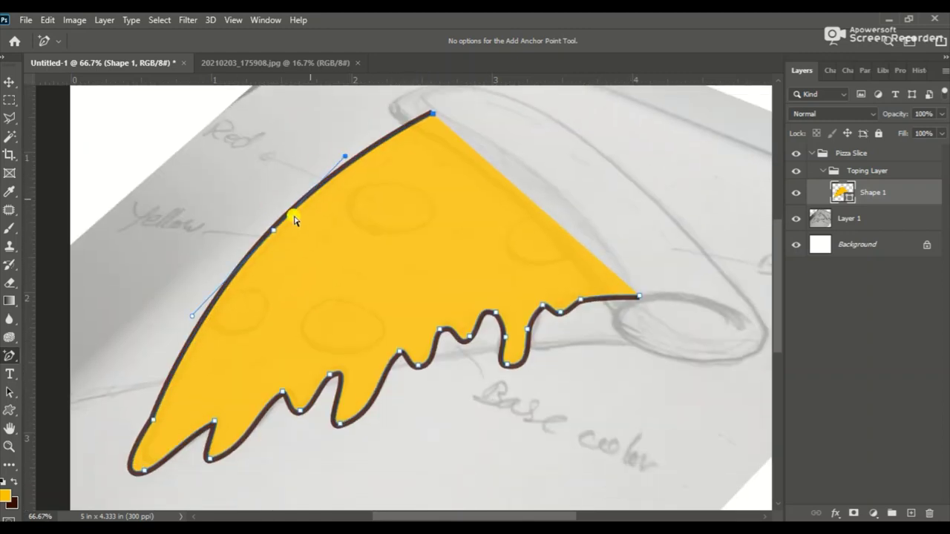
{"action": "scroll", "coordinate": [64, 475], "scroll_direction": "down", "scroll_amount": 1}
{"action": "key", "text": "ctrl+plus"}
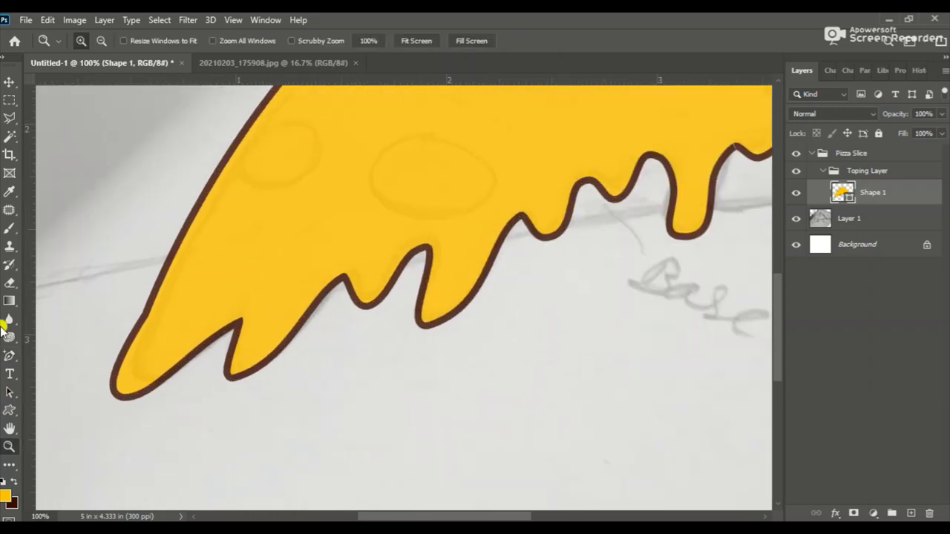
{"action": "left_click", "coordinate": [205, 370]}
{"action": "left_click_drag", "start_coordinate": [239, 371], "coordinate": [279, 369]}
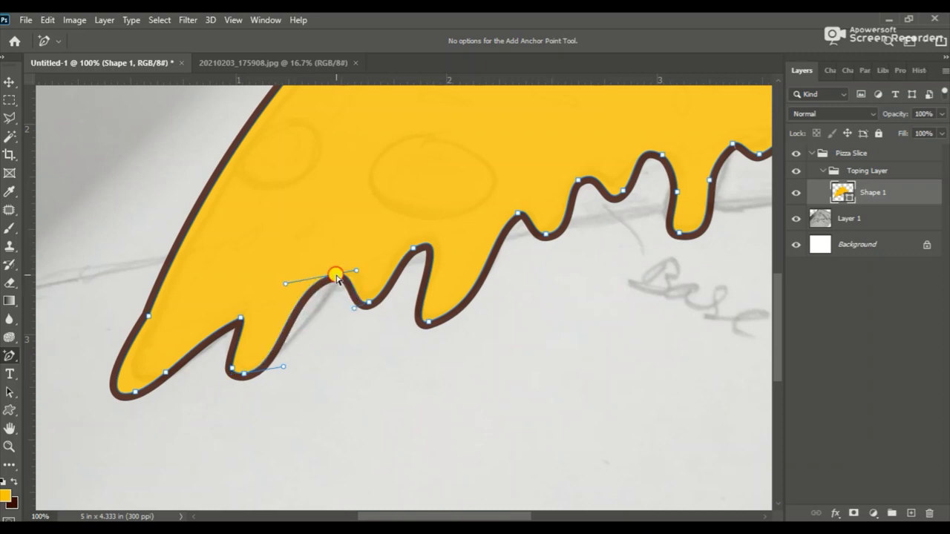
{"action": "mouse_move", "coordinate": [338, 273]}
{"action": "left_mouse_down"}
{"action": "mouse_move", "coordinate": [302, 289]}
{"action": "mouse_move", "coordinate": [329, 304]}
{"action": "left_mouse_up"}
{"action": "key", "text": "z"}
{"action": "key", "text": "ctrl+0"}
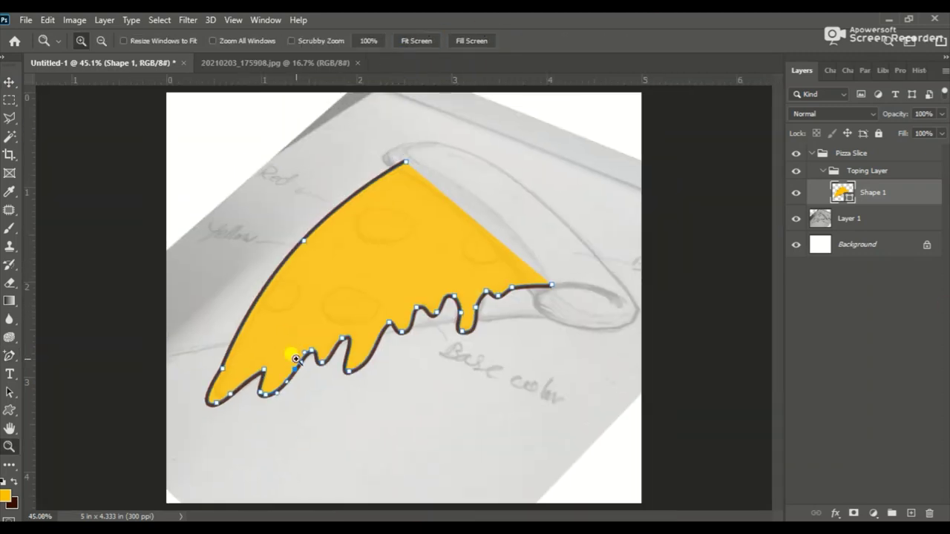
{"action": "left_click", "coordinate": [883, 172]}
Step: Collapse Toping Layer and add a base layer group beneath it with an empty layer
{"action": "left_click", "coordinate": [834, 170]}
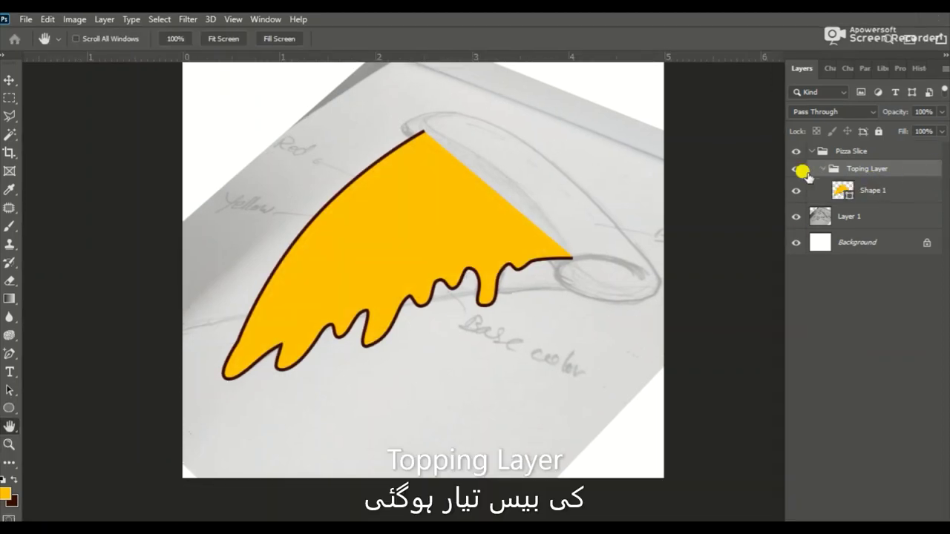
{"action": "left_click", "coordinate": [823, 170]}
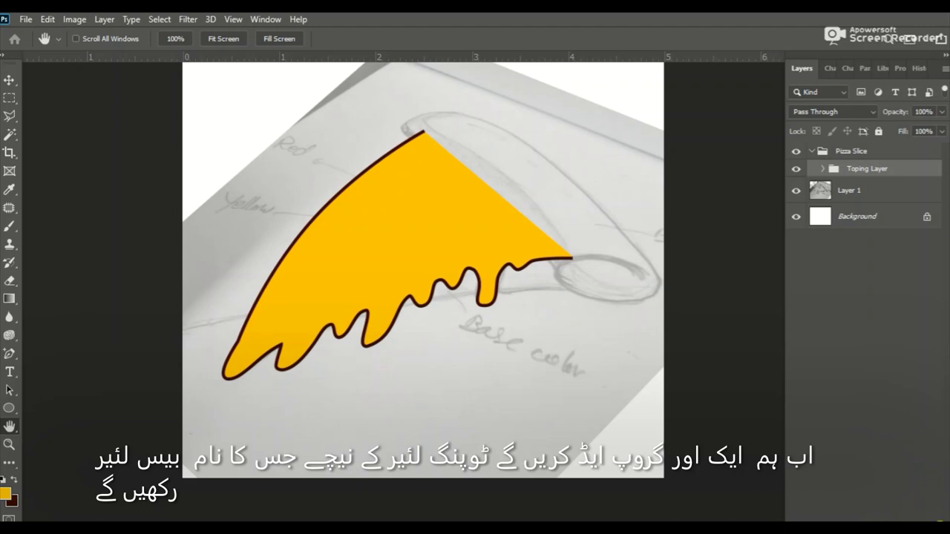
{"action": "left_click", "coordinate": [803, 256]}
{"action": "type", "text": "base layer"}
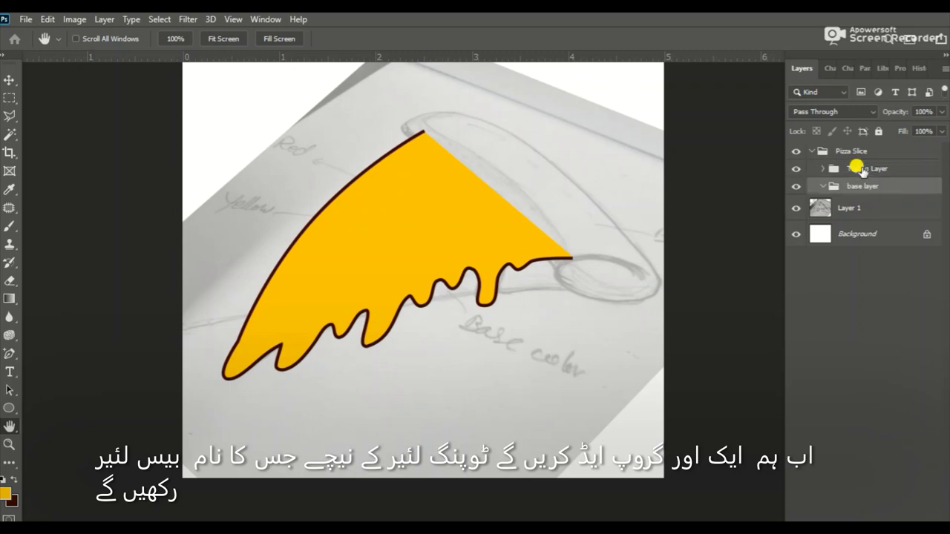
{"action": "left_click_drag", "start_coordinate": [861, 170], "coordinate": [861, 192]}
{"action": "key", "text": "ctrl+shift+alt+n"}
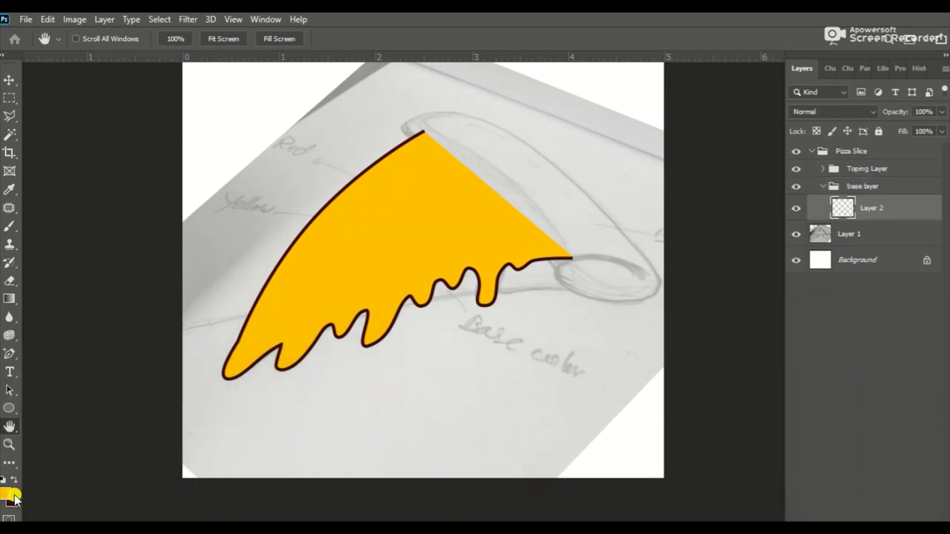
Step: Set the foreground colour to crust brown bb804b
{"action": "left_click", "coordinate": [12, 495]}
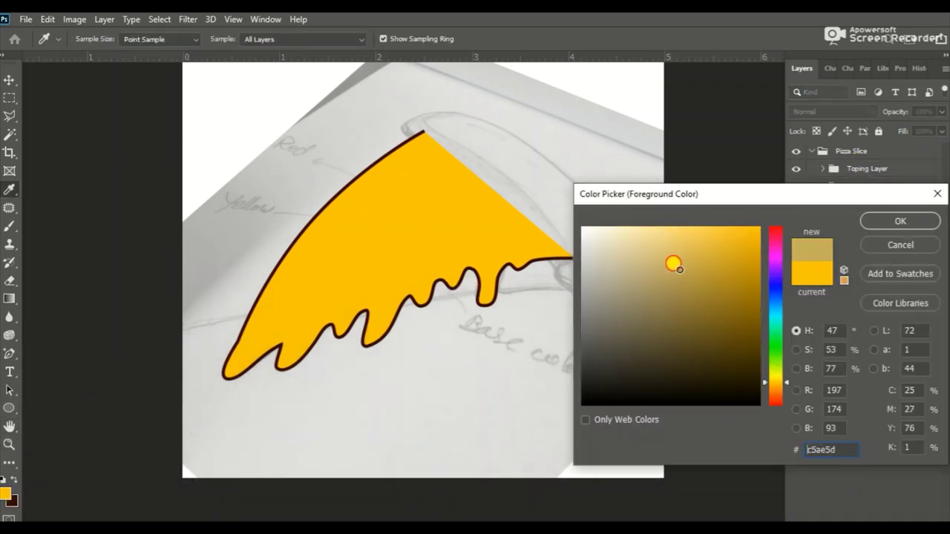
{"action": "mouse_move", "coordinate": [630, 272]}
{"action": "left_mouse_down"}
{"action": "mouse_move", "coordinate": [687, 278]}
{"action": "mouse_move", "coordinate": [686, 265]}
{"action": "left_mouse_up"}
{"action": "left_click", "coordinate": [776, 391]}
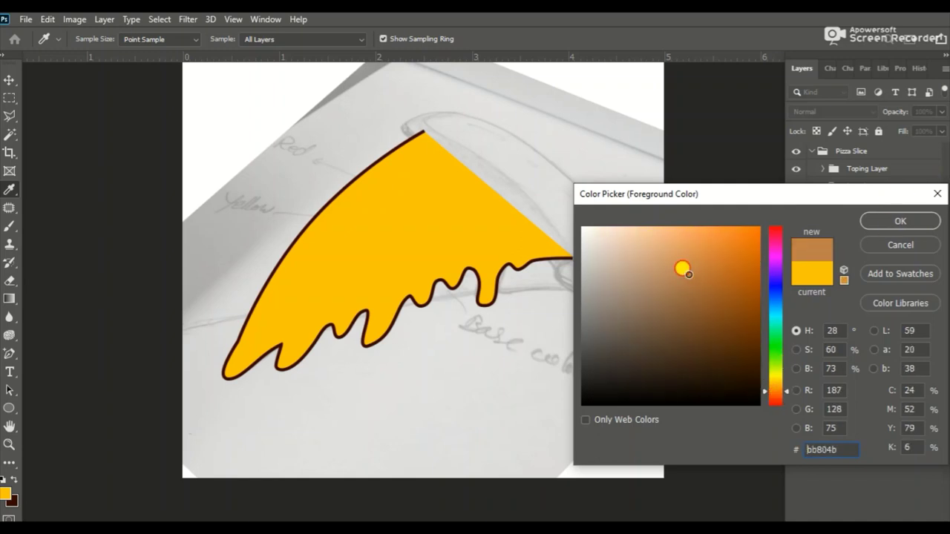
{"action": "left_click", "coordinate": [878, 217]}
Step: Start a brown pen shape under the cheese drips from the slice's right side
{"action": "right_click", "coordinate": [9, 354]}
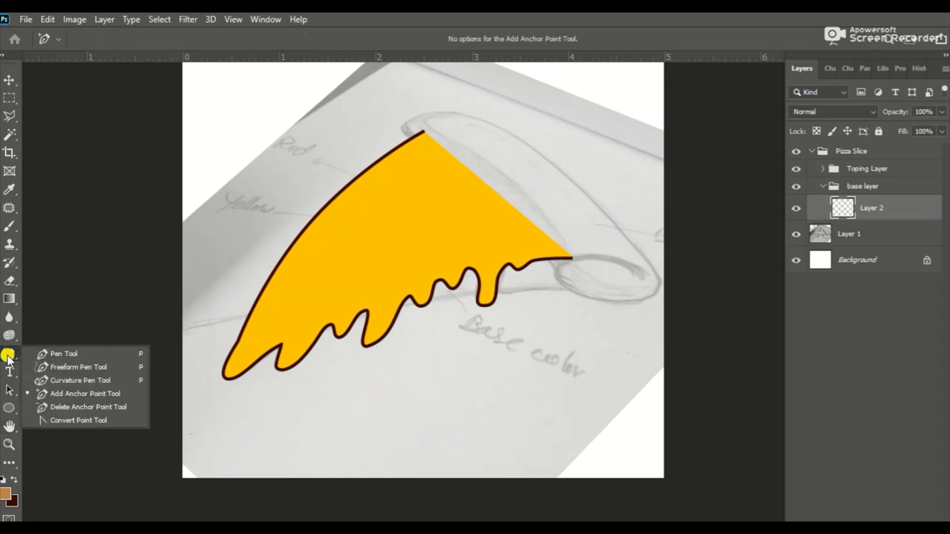
{"action": "left_click", "coordinate": [85, 352]}
{"action": "left_click", "coordinate": [578, 284]}
{"action": "left_click_drag", "start_coordinate": [318, 334], "coordinate": [355, 323]}
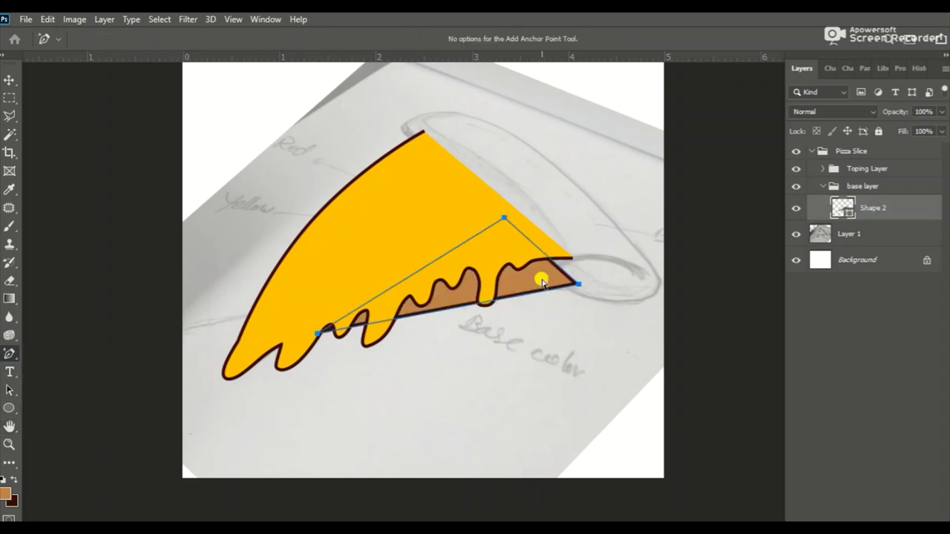
Step: Draw the rounded brown crust shape across the slice's top edge
{"action": "key", "text": "p"}
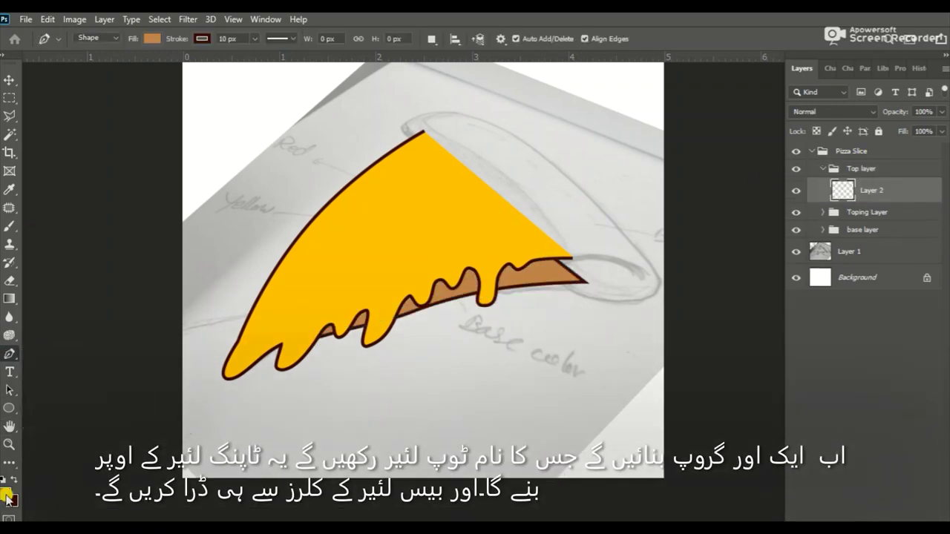
{"action": "left_click", "coordinate": [409, 134]}
{"action": "left_click", "coordinate": [568, 284]}
{"action": "left_click", "coordinate": [620, 227]}
{"action": "left_click_drag", "start_coordinate": [512, 180], "coordinate": [472, 123]}
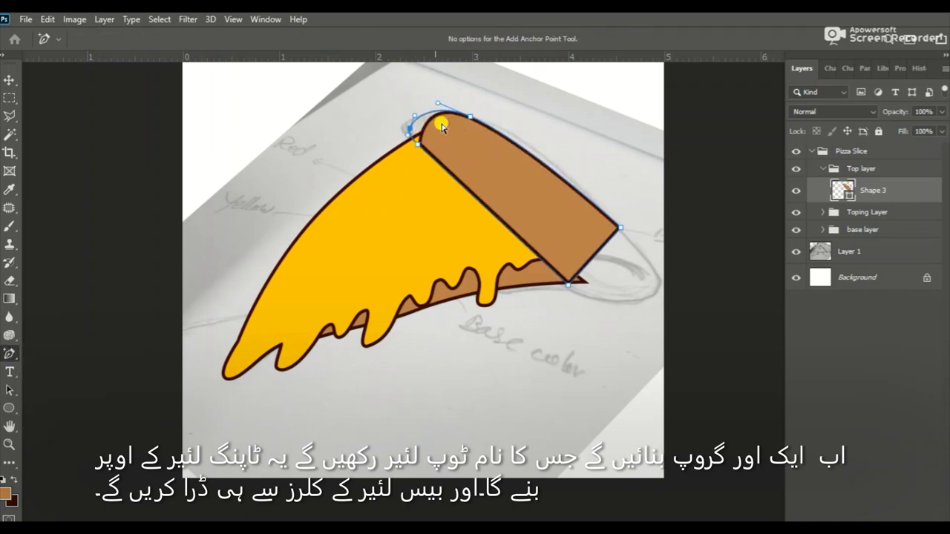
{"action": "mouse_move", "coordinate": [595, 256]}
{"action": "left_mouse_down"}
{"action": "mouse_move", "coordinate": [650, 283]}
{"action": "mouse_move", "coordinate": [640, 279]}
{"action": "left_mouse_up"}
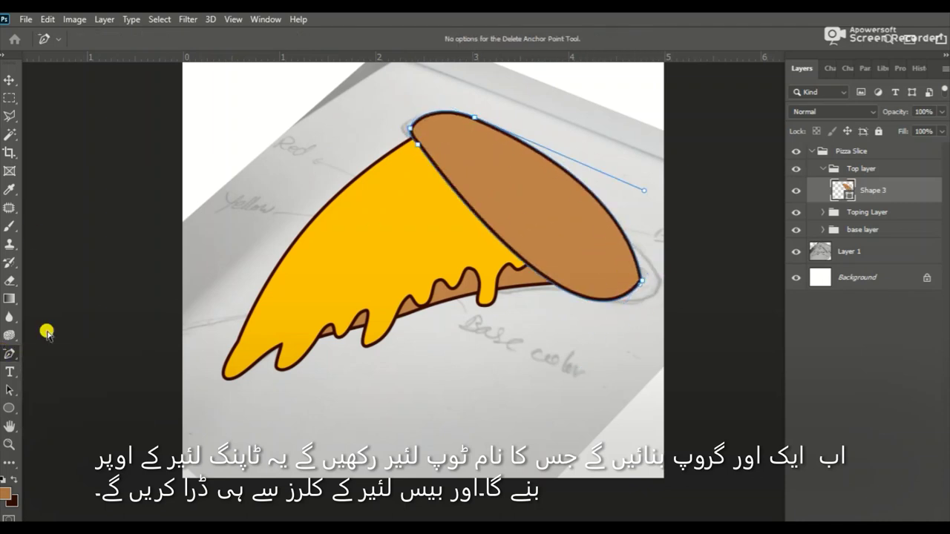
{"action": "left_click", "coordinate": [499, 215]}
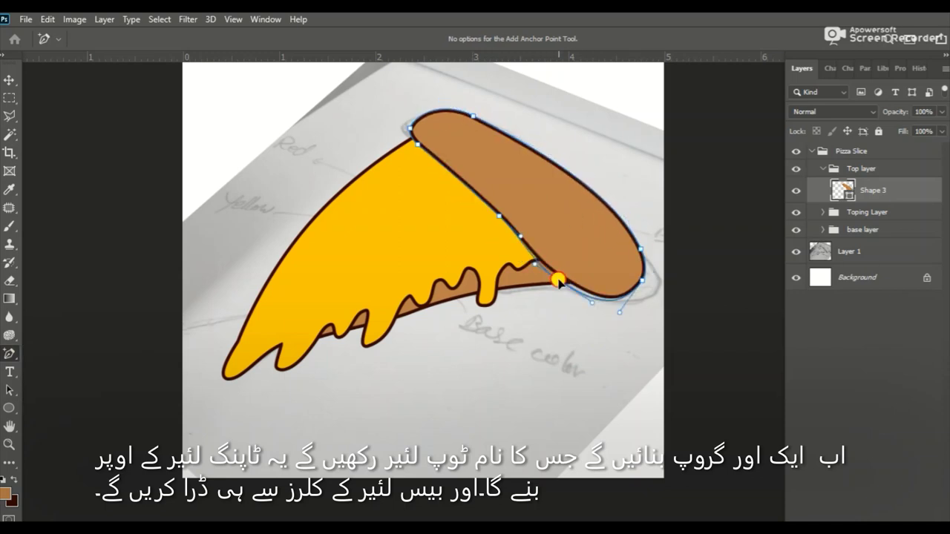
{"action": "left_click_drag", "start_coordinate": [561, 275], "coordinate": [591, 311]}
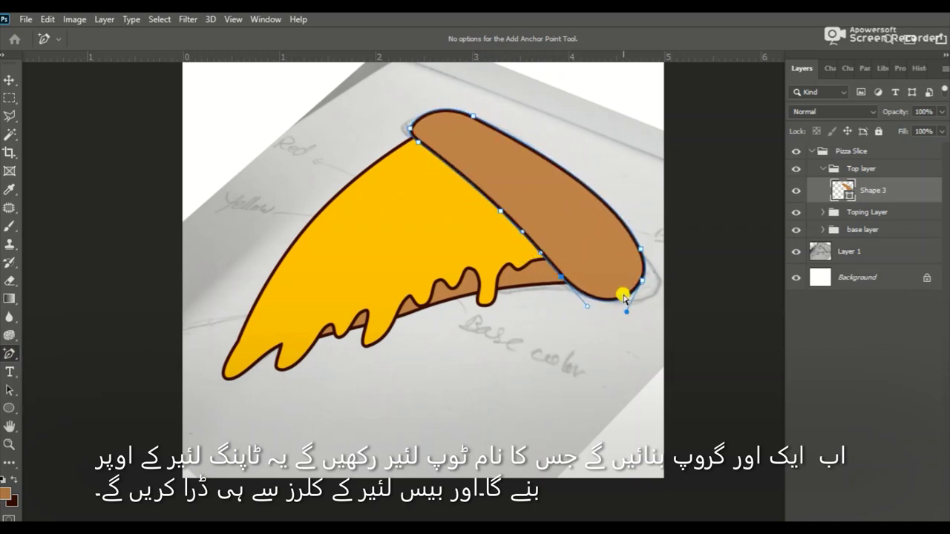
Step: Add an empty layer above the crust and clip it to the crust shape
{"action": "left_click", "coordinate": [857, 276]}
{"action": "key", "text": "v"}
{"action": "left_click", "coordinate": [849, 250]}
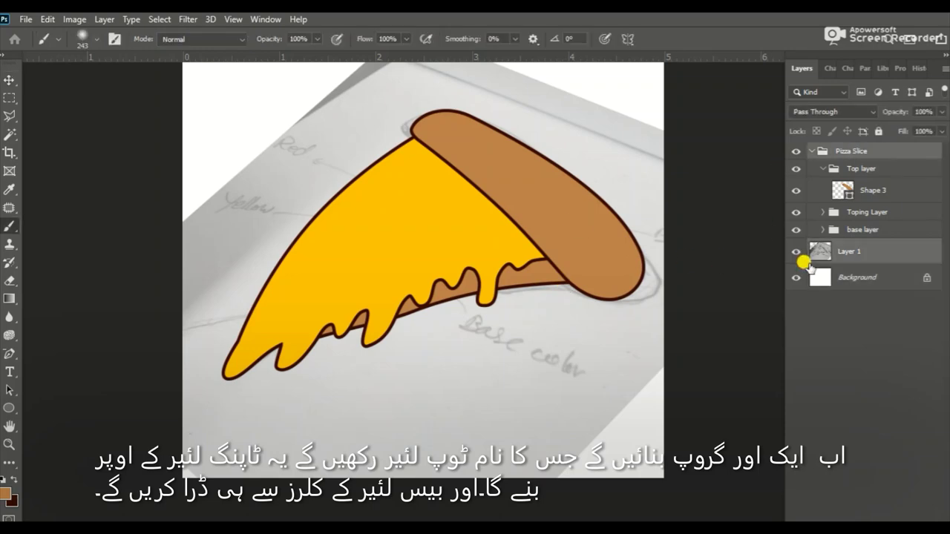
{"action": "left_click", "coordinate": [477, 273]}
{"action": "key", "text": "ctrl+shift+alt+n"}
{"action": "right_click", "coordinate": [861, 190]}
{"action": "left_click", "coordinate": [751, 280]}
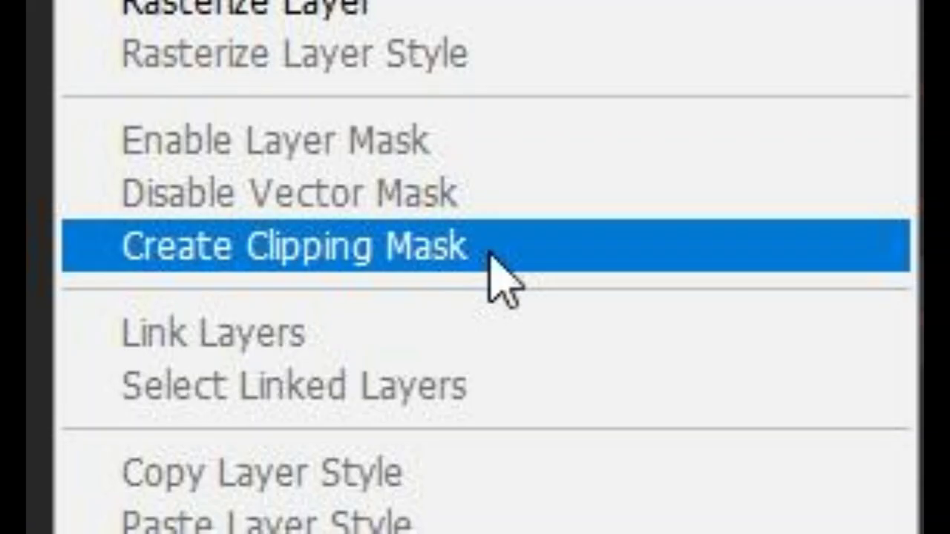
Step: Clip the new layer to the crust and set the foreground to darker brown 9a6230
{"action": "left_click", "coordinate": [492, 256]}
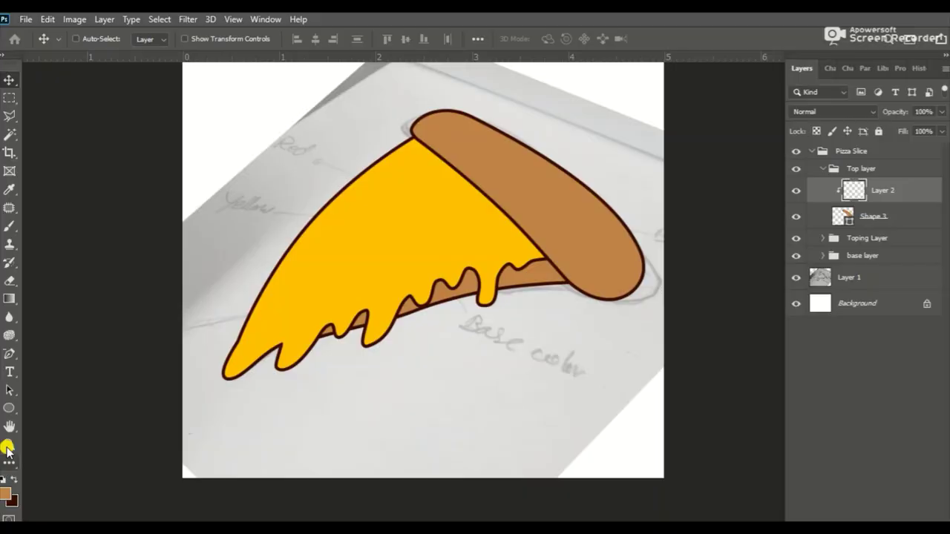
{"action": "left_click", "coordinate": [8, 497]}
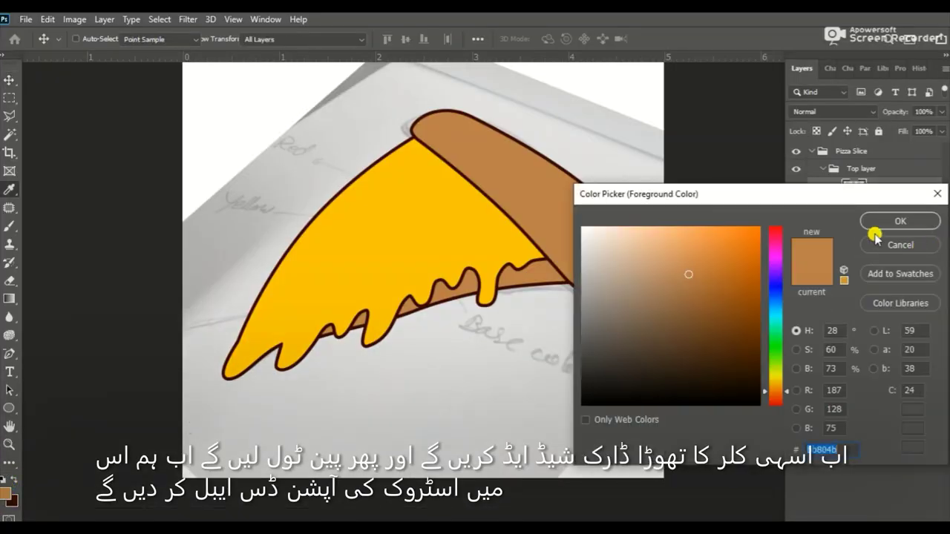
{"action": "left_click", "coordinate": [704, 292]}
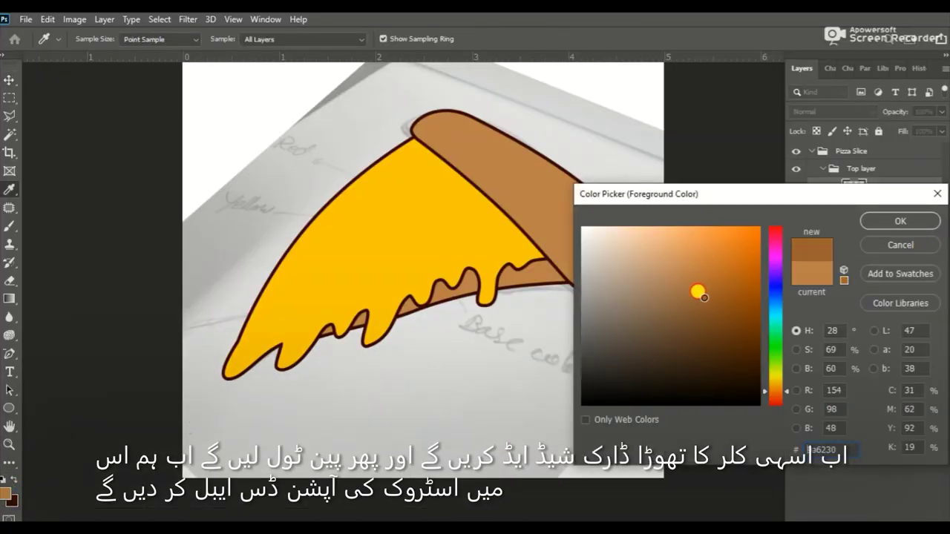
{"action": "left_click", "coordinate": [901, 222]}
Step: Draw a four-point shading shape with no stroke over the crust
{"action": "left_click", "coordinate": [9, 355]}
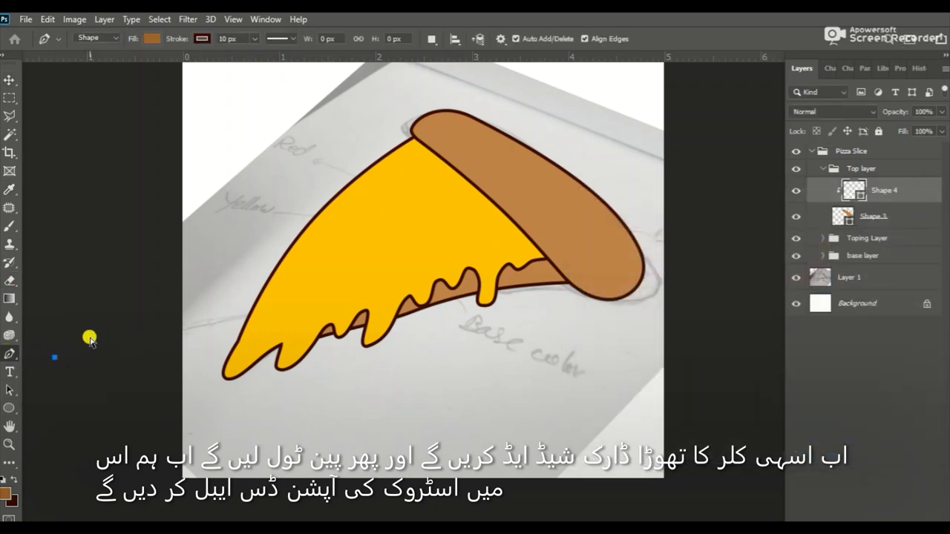
{"action": "key", "text": "ctrl+z"}
{"action": "left_click", "coordinate": [202, 40]}
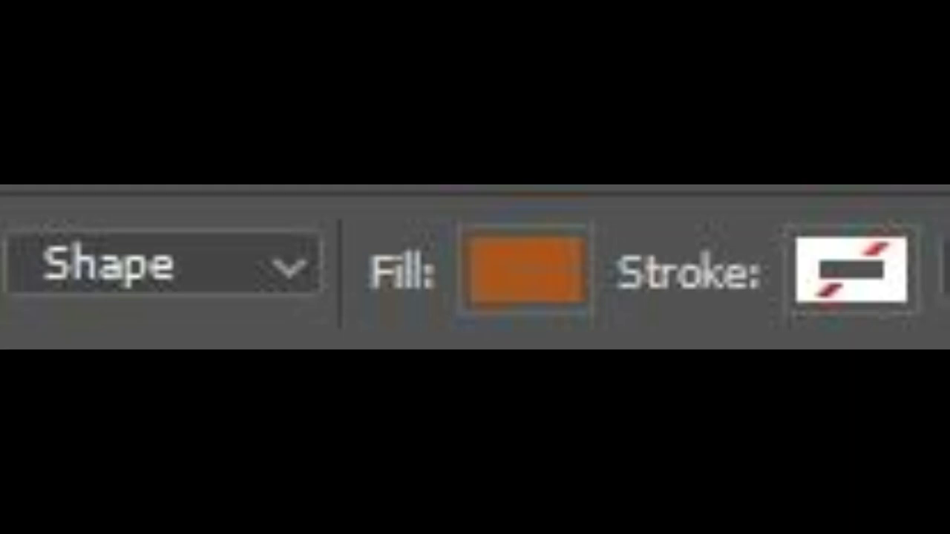
{"action": "left_click", "coordinate": [433, 111]}
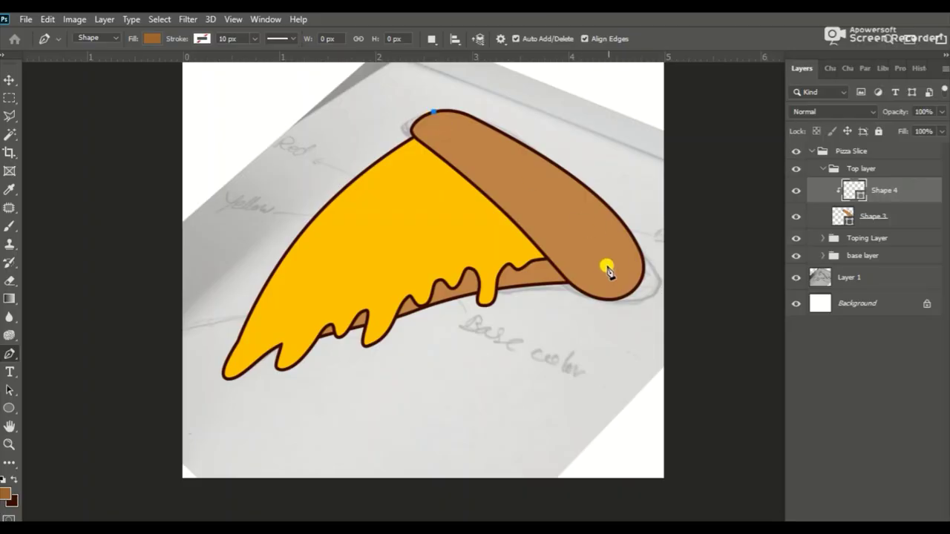
{"action": "left_click", "coordinate": [639, 249]}
{"action": "left_click", "coordinate": [541, 249]}
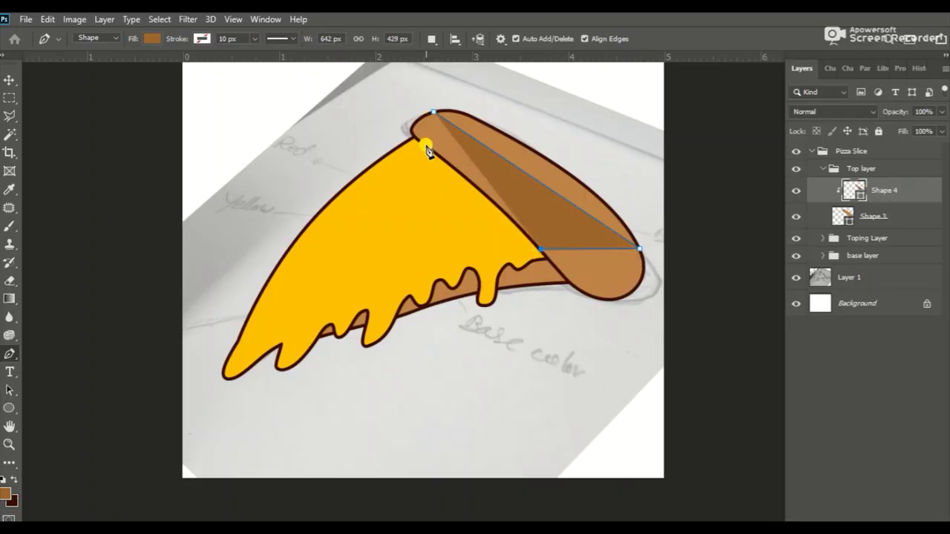
{"action": "left_click", "coordinate": [423, 146]}
{"action": "left_click", "coordinate": [433, 111]}
Step: Curve the shade's edges with added anchor points to follow the cheese and crust
{"action": "right_click", "coordinate": [9, 354]}
{"action": "left_click", "coordinate": [74, 395]}
{"action": "left_click", "coordinate": [562, 176], "text": "ctrl"}
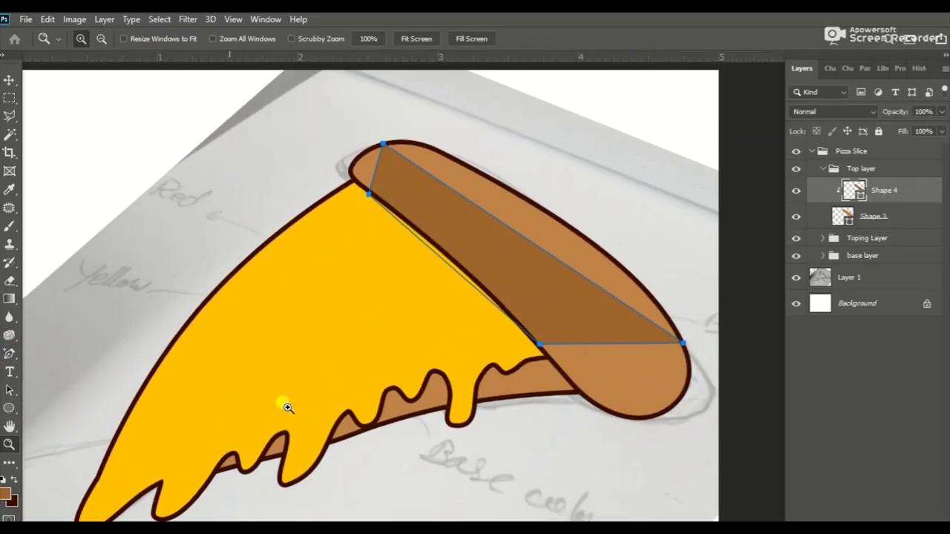
{"action": "left_click_drag", "start_coordinate": [375, 170], "coordinate": [353, 162]}
{"action": "left_click_drag", "start_coordinate": [400, 223], "coordinate": [417, 231]}
{"action": "left_click_drag", "start_coordinate": [424, 171], "coordinate": [417, 207]}
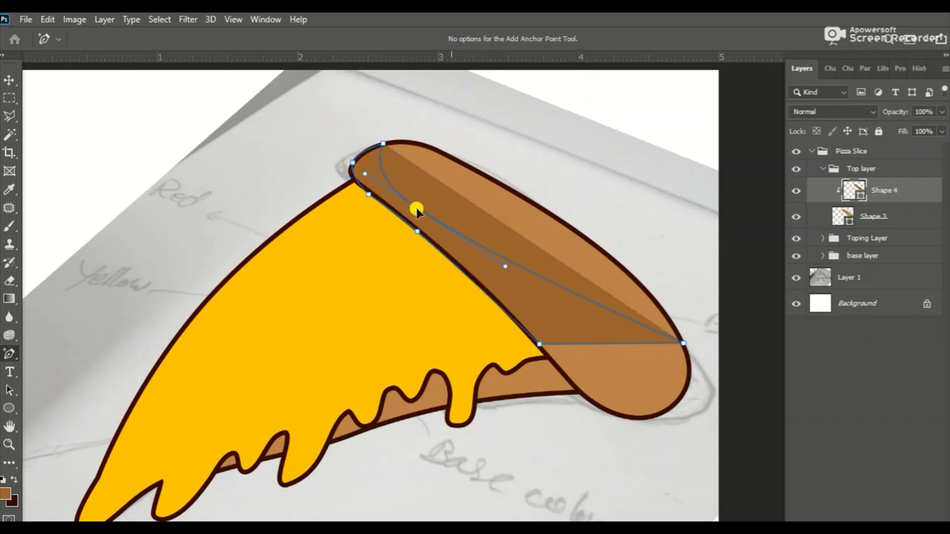
{"action": "mouse_move", "coordinate": [616, 344]}
{"action": "left_mouse_down"}
{"action": "mouse_move", "coordinate": [628, 420]}
{"action": "mouse_move", "coordinate": [696, 418]}
{"action": "left_mouse_up"}
Step: Refine the shade into a thin band along the crust's lower edge and clip a layer to the crust
{"action": "left_click", "coordinate": [629, 326]}
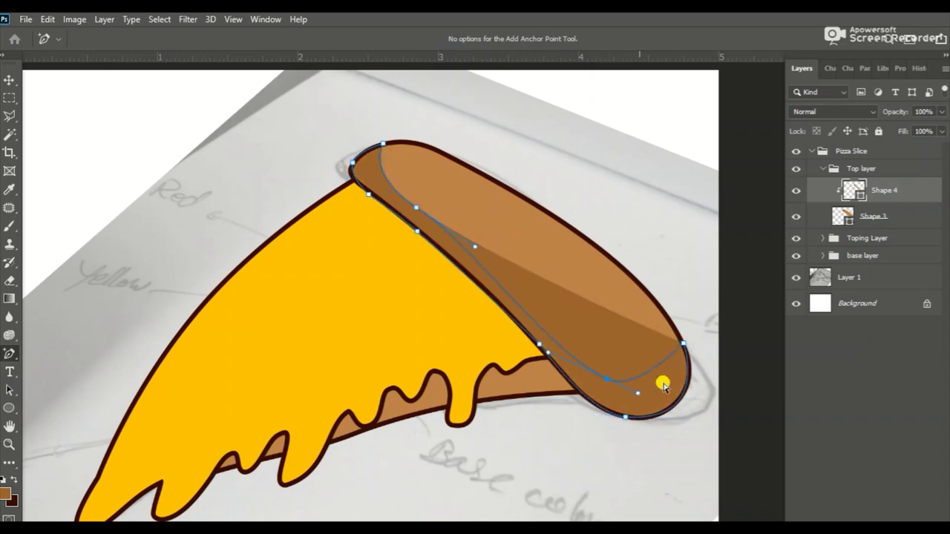
{"action": "left_click_drag", "start_coordinate": [663, 384], "coordinate": [684, 352]}
{"action": "left_click", "coordinate": [685, 378]}
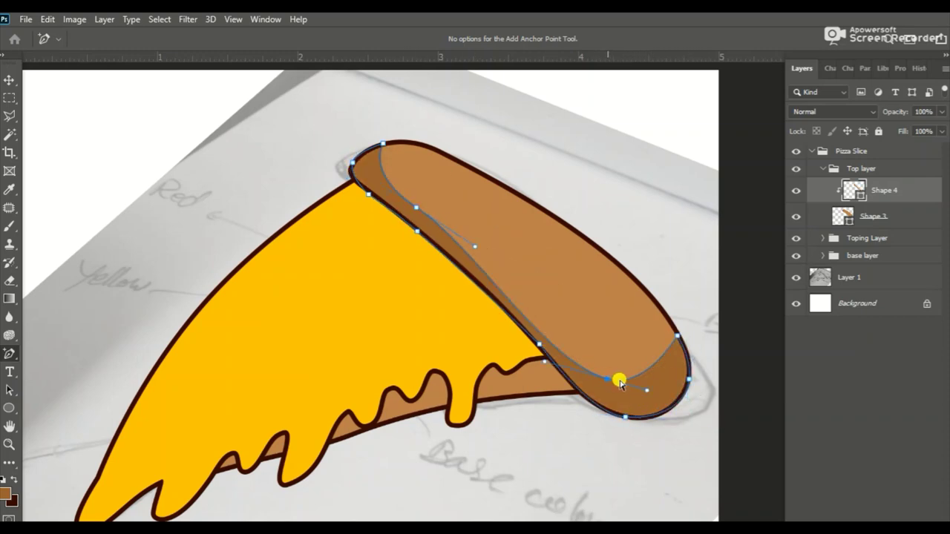
{"action": "left_click_drag", "start_coordinate": [617, 379], "coordinate": [532, 276]}
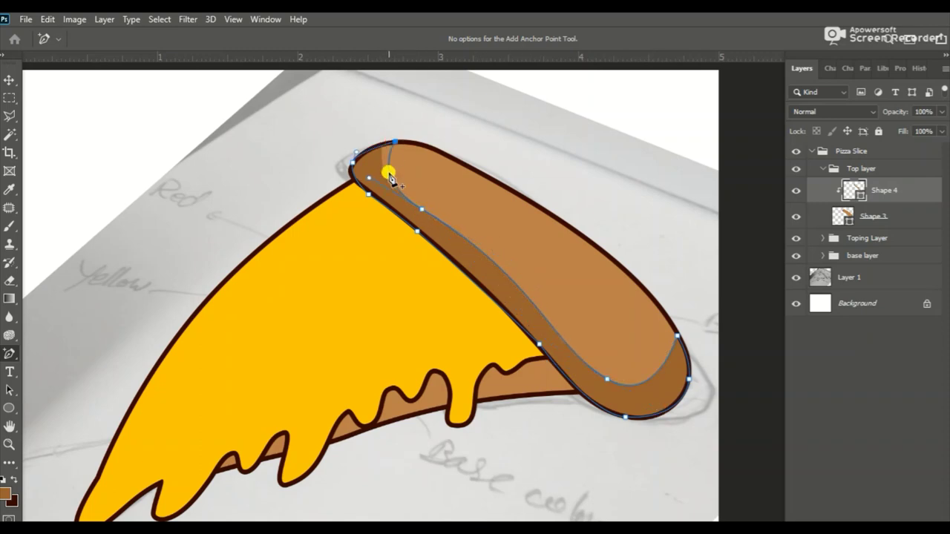
{"action": "mouse_move", "coordinate": [391, 165]}
{"action": "left_mouse_down"}
{"action": "mouse_move", "coordinate": [622, 388]}
{"action": "mouse_move", "coordinate": [660, 354]}
{"action": "mouse_move", "coordinate": [666, 366]}
{"action": "left_mouse_up"}
{"action": "key", "text": "Return"}
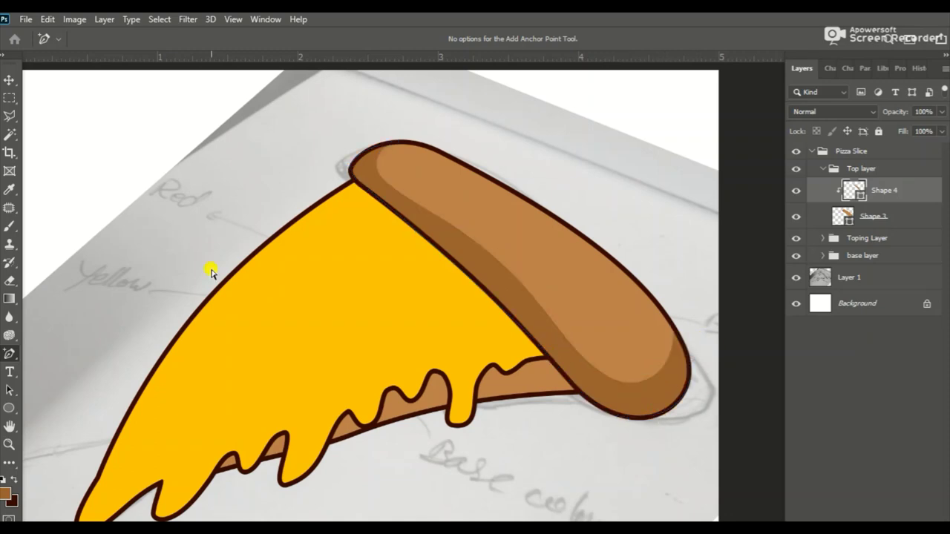
{"action": "right_click", "coordinate": [883, 190]}
{"action": "left_click", "coordinate": [749, 276]}
Step: Pick a lighter orange-brown and pen-draw a highlight along the crust's top edge
{"action": "key", "text": "i"}
{"action": "left_click", "coordinate": [6, 493]}
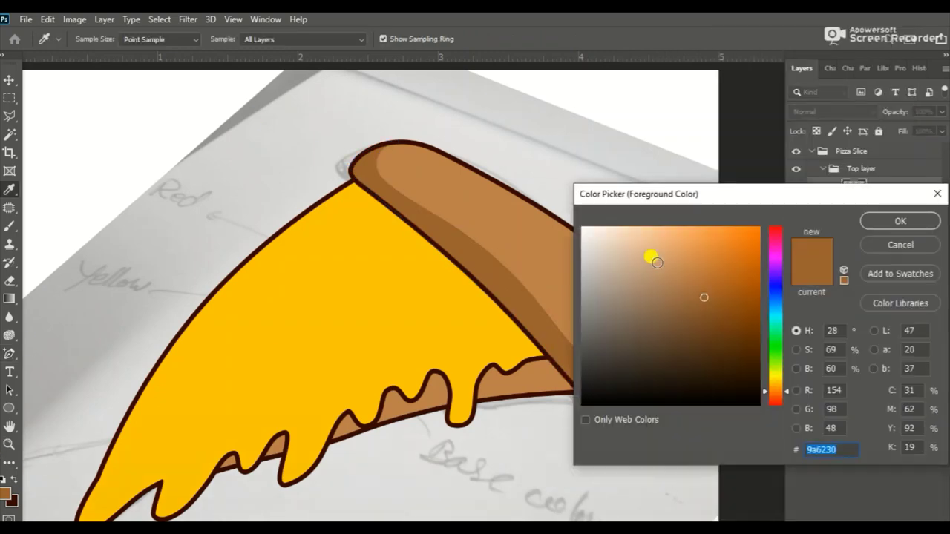
{"action": "left_click", "coordinate": [660, 233]}
{"action": "left_click", "coordinate": [901, 221]}
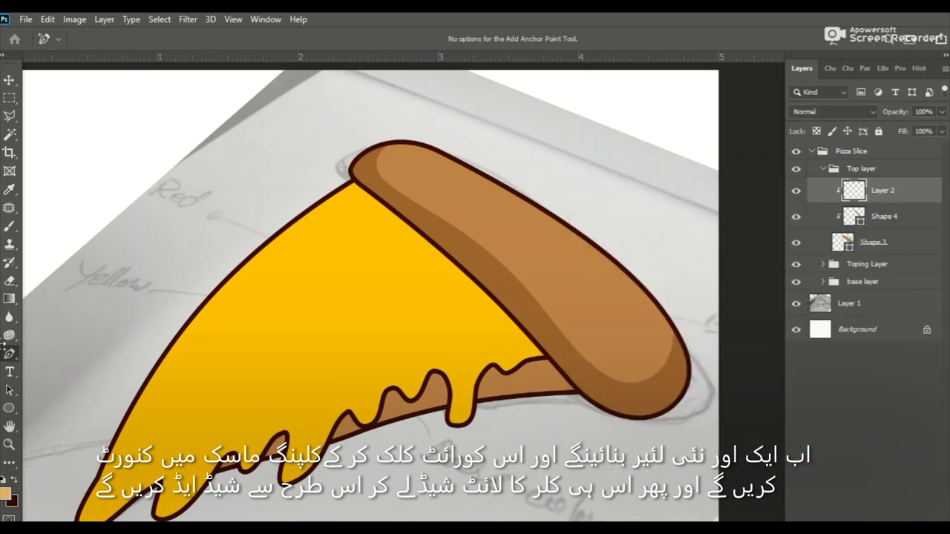
{"action": "left_click", "coordinate": [9, 354]}
{"action": "left_click", "coordinate": [400, 142]}
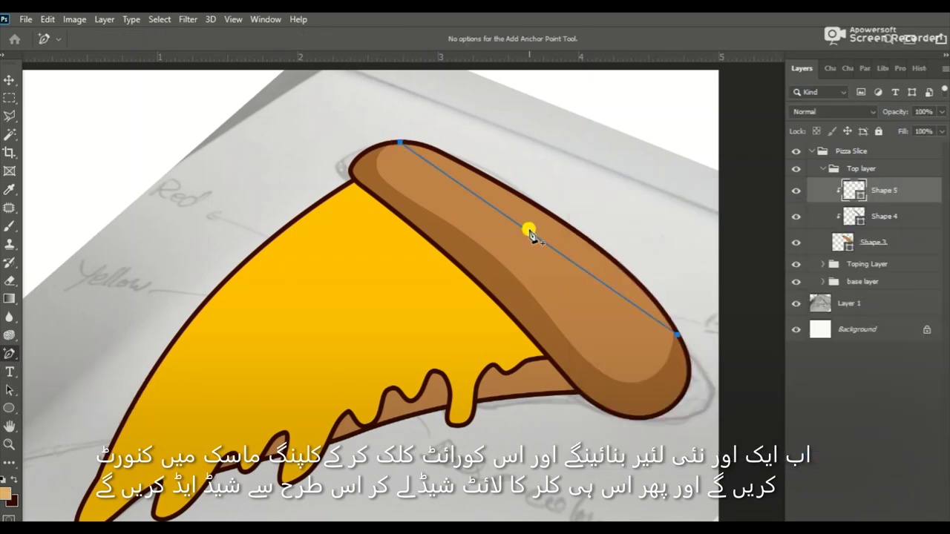
{"action": "mouse_move", "coordinate": [530, 232]}
{"action": "left_mouse_down"}
{"action": "mouse_move", "coordinate": [524, 197]}
{"action": "mouse_move", "coordinate": [541, 218]}
{"action": "left_mouse_up"}
{"action": "left_click_drag", "start_coordinate": [429, 156], "coordinate": [388, 147]}
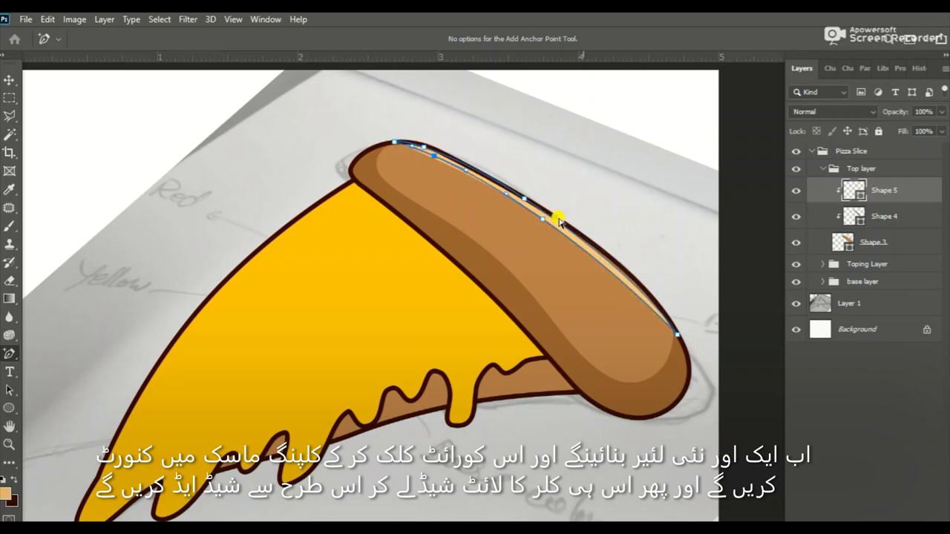
{"action": "left_click", "coordinate": [911, 271]}
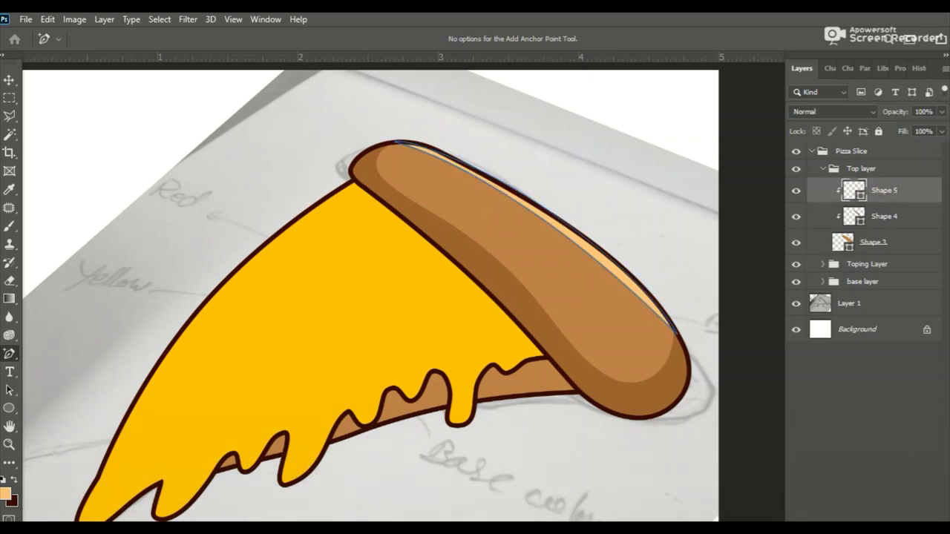
Step: Add anchor points to shape the crust line into a slim elliptical streak
{"action": "right_click", "coordinate": [10, 354]}
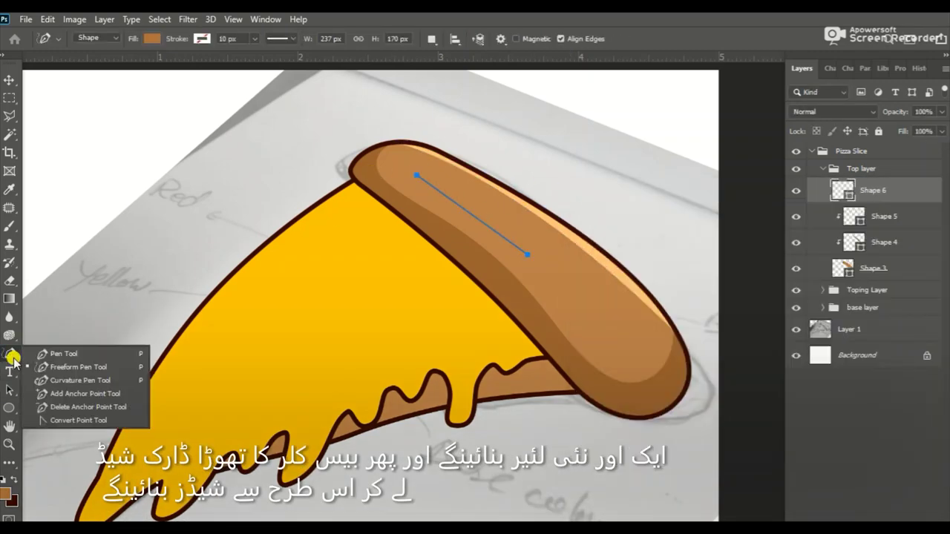
{"action": "left_click", "coordinate": [82, 390]}
{"action": "left_click_drag", "start_coordinate": [440, 182], "coordinate": [409, 174]}
{"action": "left_click_drag", "start_coordinate": [511, 228], "coordinate": [514, 243]}
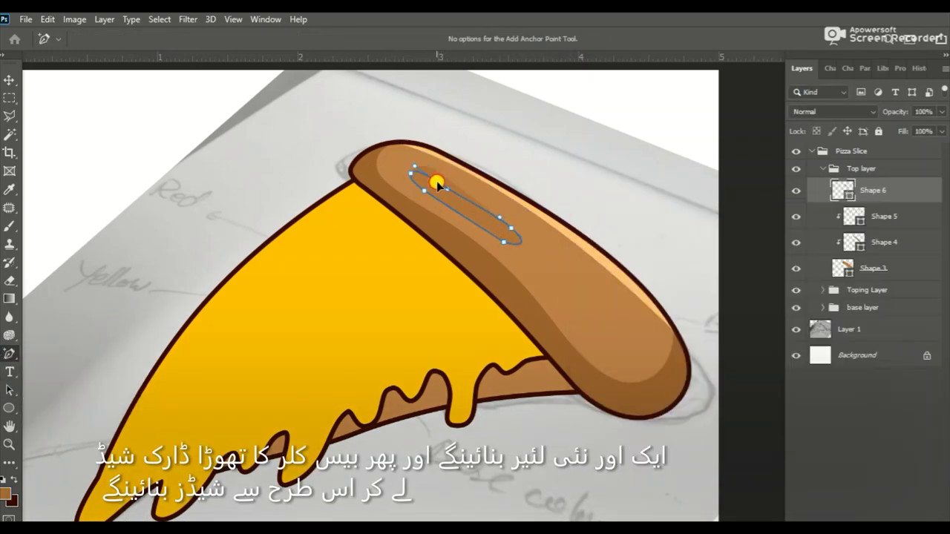
{"action": "left_click_drag", "start_coordinate": [435, 180], "coordinate": [478, 230]}
{"action": "left_click", "coordinate": [525, 258]}
{"action": "left_click", "coordinate": [549, 286]}
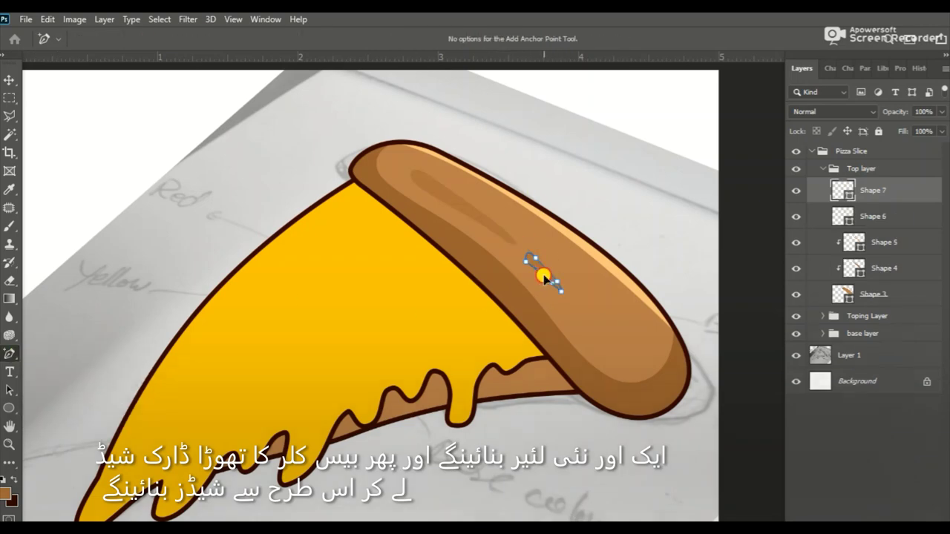
Step: Zoom in on the crust's lower end and pen-draw a crease line to its right end
{"action": "key", "text": "z"}
{"action": "left_click", "coordinate": [520, 259]}
{"action": "key", "text": "p"}
{"action": "left_click", "coordinate": [657, 252]}
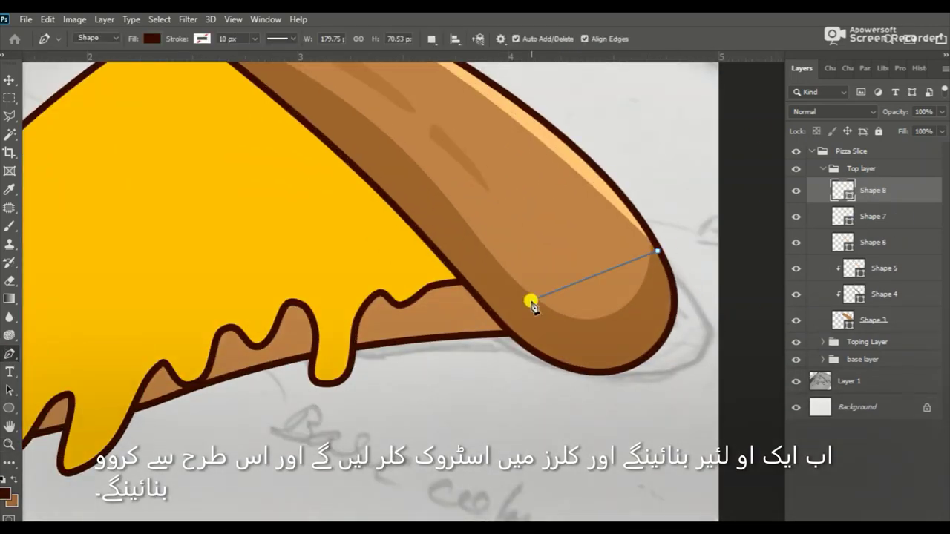
{"action": "left_click", "coordinate": [532, 302]}
Step: Bend Shape 8's crease into a smooth dark crescent arc, then zoom back out
{"action": "right_click", "coordinate": [10, 355]}
{"action": "left_click", "coordinate": [74, 392]}
{"action": "mouse_move", "coordinate": [598, 250]}
{"action": "left_mouse_down"}
{"action": "mouse_move", "coordinate": [588, 265]}
{"action": "mouse_move", "coordinate": [551, 261]}
{"action": "mouse_move", "coordinate": [626, 220]}
{"action": "mouse_move", "coordinate": [651, 245]}
{"action": "mouse_move", "coordinate": [616, 225]}
{"action": "mouse_move", "coordinate": [553, 245]}
{"action": "mouse_move", "coordinate": [642, 242]}
{"action": "left_mouse_up"}
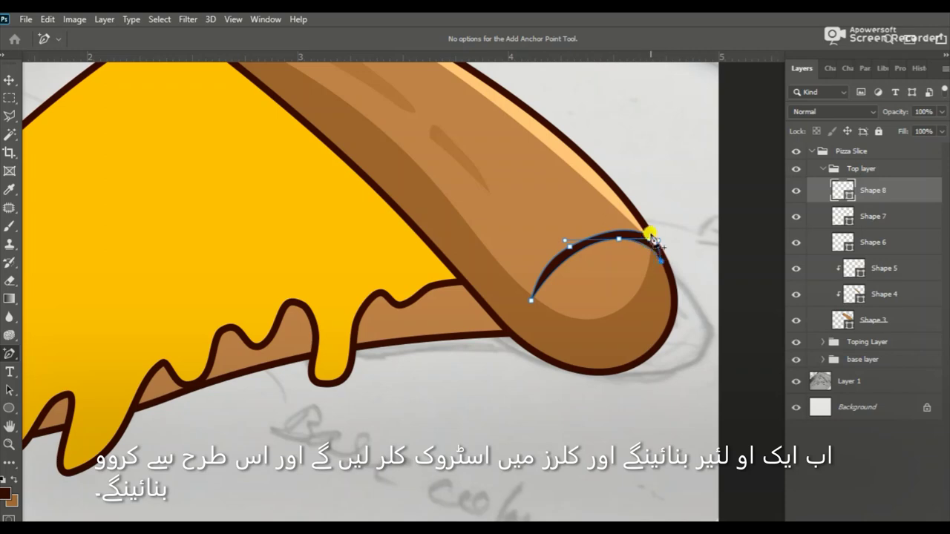
{"action": "left_click", "coordinate": [652, 237]}
{"action": "left_click_drag", "start_coordinate": [536, 265], "coordinate": [617, 214]}
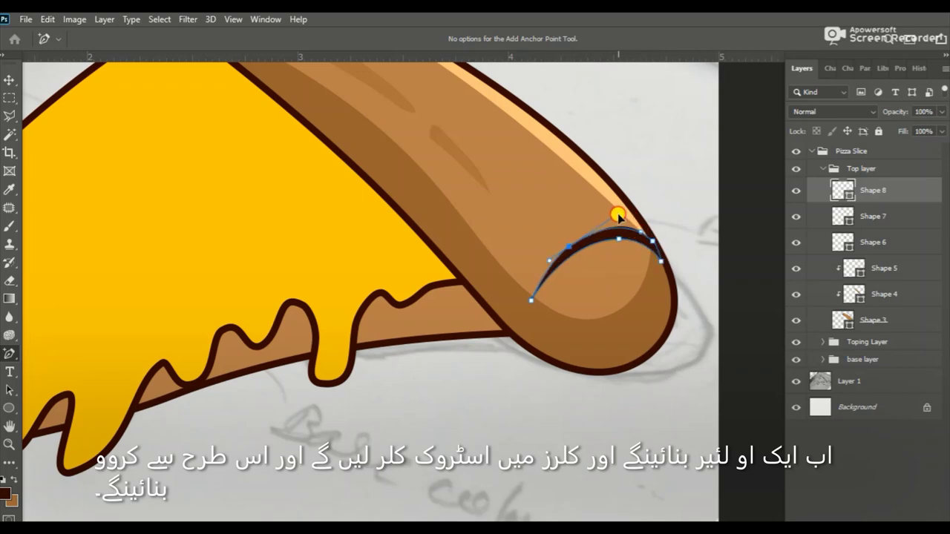
{"action": "key", "text": "z"}
{"action": "left_click", "coordinate": [759, 392], "text": "alt"}
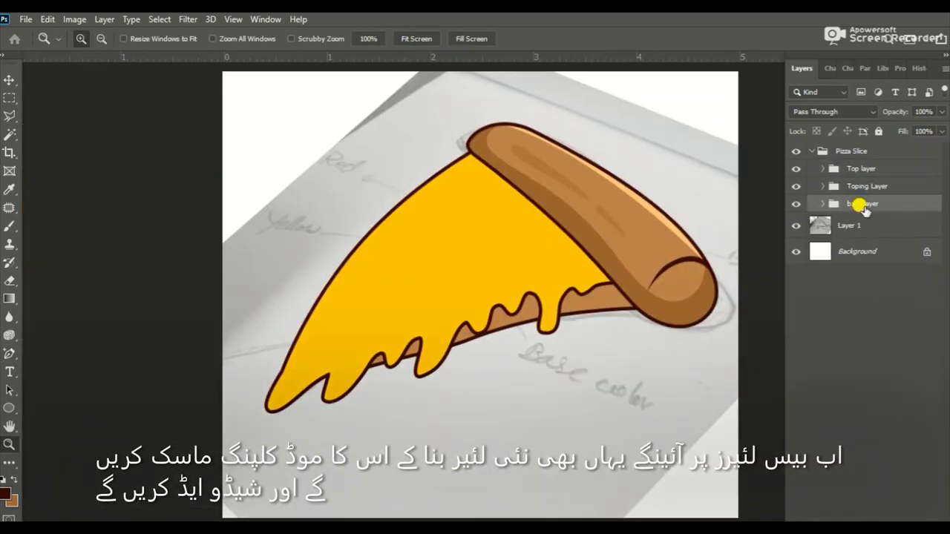
Step: Pen-trace a closed Shape 9 along the crust's lower drip edge as its darker shadow
{"action": "key", "text": "p"}
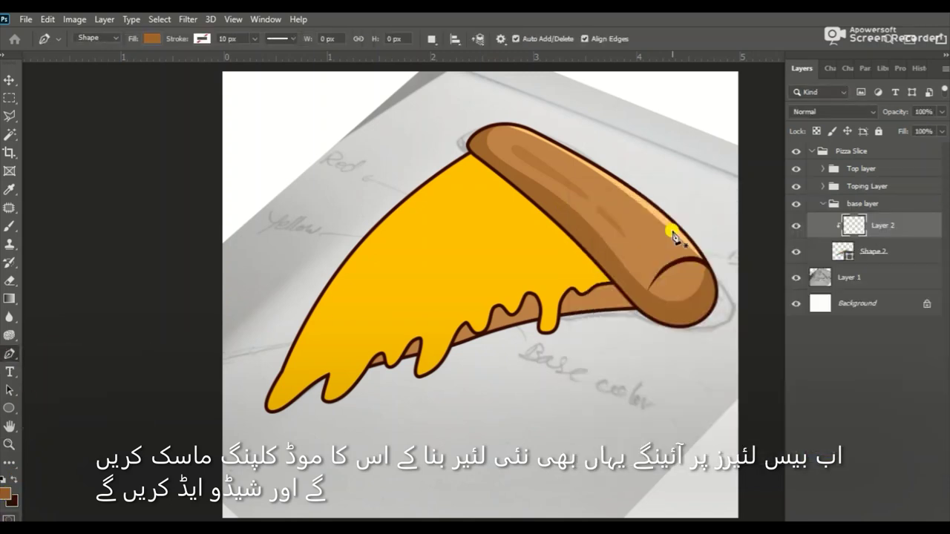
{"action": "left_click", "coordinate": [355, 367]}
{"action": "left_click", "coordinate": [599, 262]}
{"action": "left_click", "coordinate": [628, 289]}
{"action": "left_click", "coordinate": [605, 292]}
{"action": "left_click", "coordinate": [568, 300]}
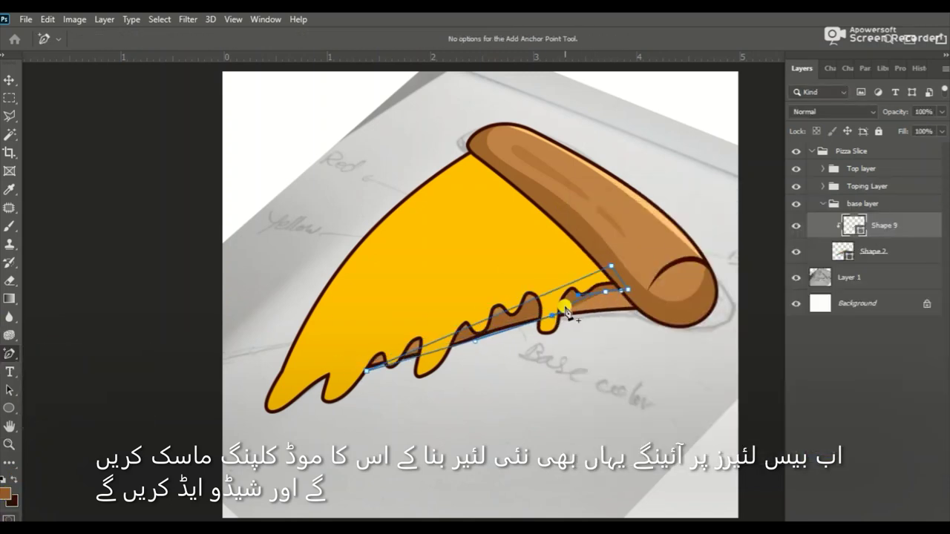
{"action": "left_click", "coordinate": [551, 316]}
{"action": "left_click", "coordinate": [521, 317]}
{"action": "left_click", "coordinate": [368, 375]}
{"action": "left_click", "coordinate": [432, 342]}
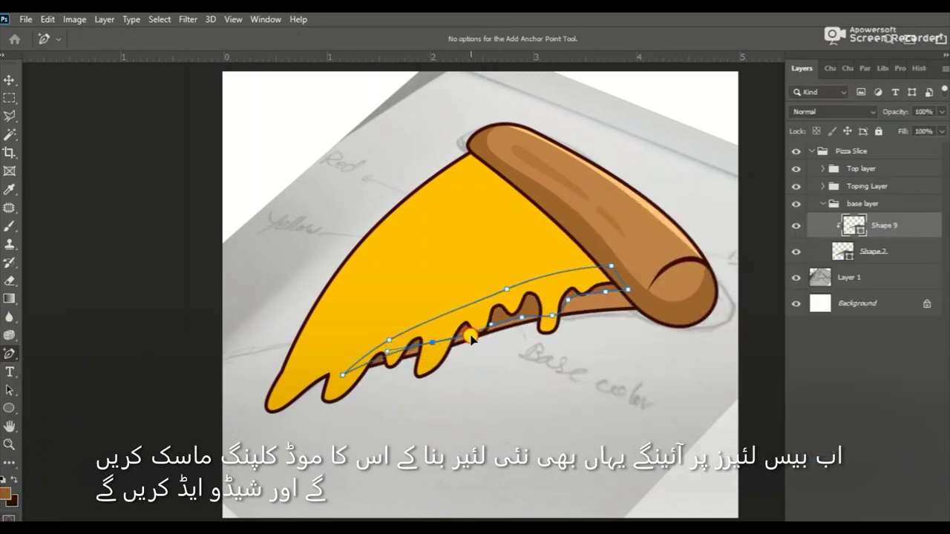
{"action": "left_click", "coordinate": [480, 334]}
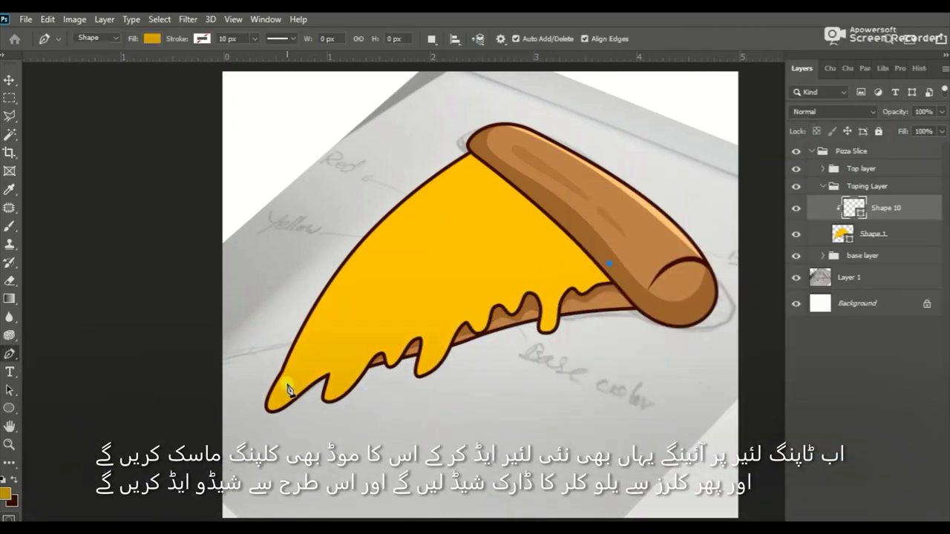
Step: Pen-draw a rough dark yellow outline for the cheese shadow Shape 10
{"action": "left_click", "coordinate": [316, 381]}
{"action": "left_click", "coordinate": [408, 344]}
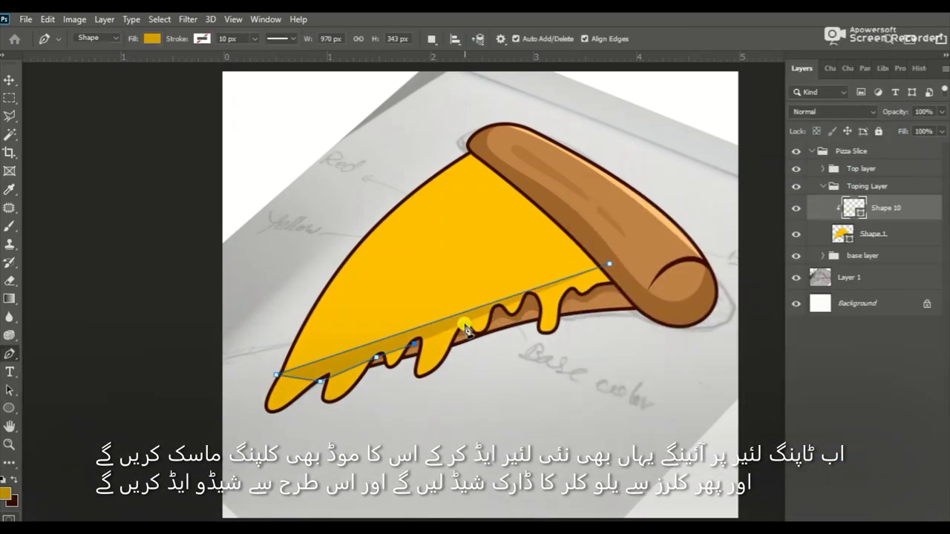
{"action": "left_click", "coordinate": [531, 299]}
{"action": "left_click", "coordinate": [590, 273]}
{"action": "left_click", "coordinate": [475, 154]}
{"action": "left_click", "coordinate": [434, 172]}
Step: Drag Shape 10's points so the shadow follows the crust and dips into the drips
{"action": "left_click_drag", "start_coordinate": [434, 173], "coordinate": [450, 164]}
{"action": "left_click_drag", "start_coordinate": [525, 218], "coordinate": [522, 209]}
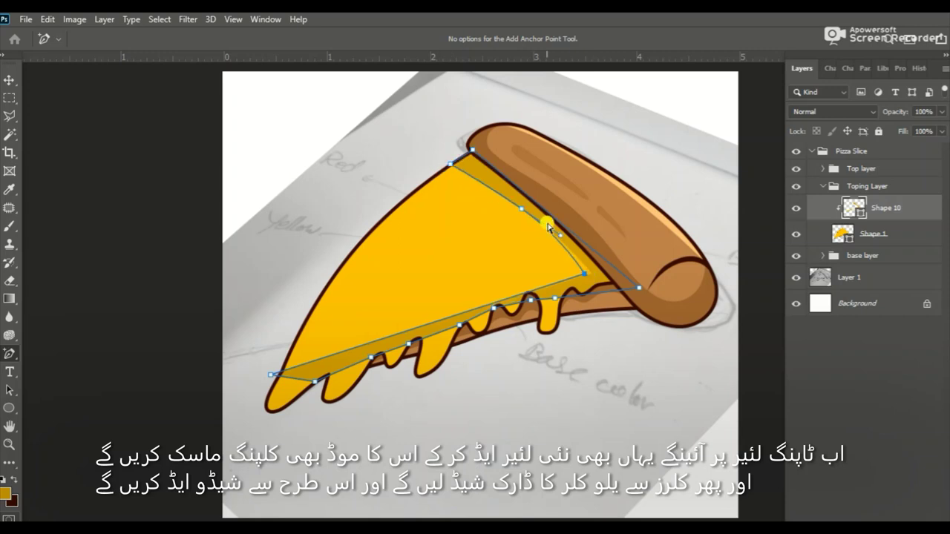
{"action": "left_click_drag", "start_coordinate": [547, 303], "coordinate": [544, 334]}
{"action": "left_click_drag", "start_coordinate": [515, 305], "coordinate": [482, 333]}
{"action": "mouse_move", "coordinate": [420, 356]}
{"action": "left_mouse_down"}
{"action": "mouse_move", "coordinate": [430, 381]}
{"action": "mouse_move", "coordinate": [393, 367]}
{"action": "left_mouse_up"}
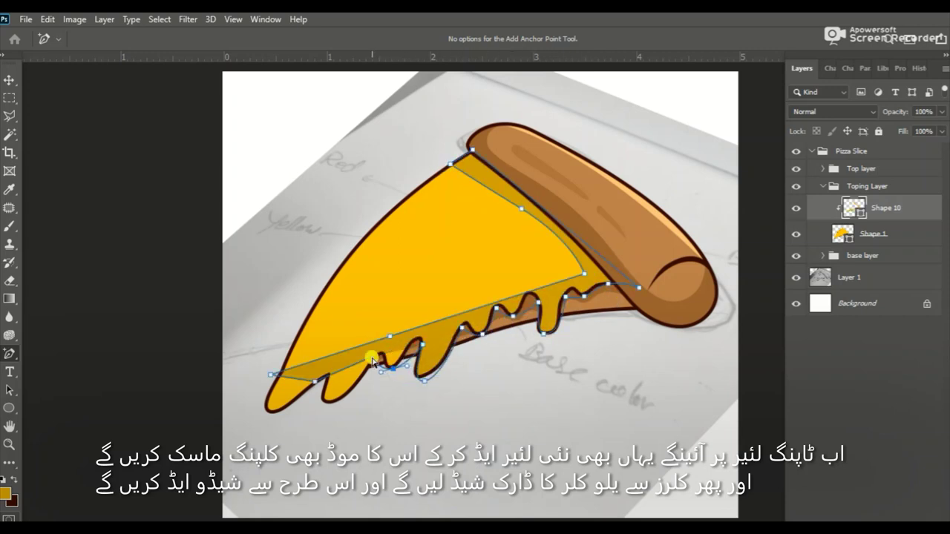
{"action": "left_click_drag", "start_coordinate": [326, 378], "coordinate": [334, 403]}
{"action": "left_click_drag", "start_coordinate": [270, 374], "coordinate": [266, 414]}
{"action": "left_click_drag", "start_coordinate": [355, 365], "coordinate": [348, 377]}
{"action": "mouse_move", "coordinate": [382, 343]}
{"action": "left_mouse_down"}
{"action": "mouse_move", "coordinate": [391, 349]}
{"action": "mouse_move", "coordinate": [423, 322]}
{"action": "mouse_move", "coordinate": [526, 291]}
{"action": "left_mouse_up"}
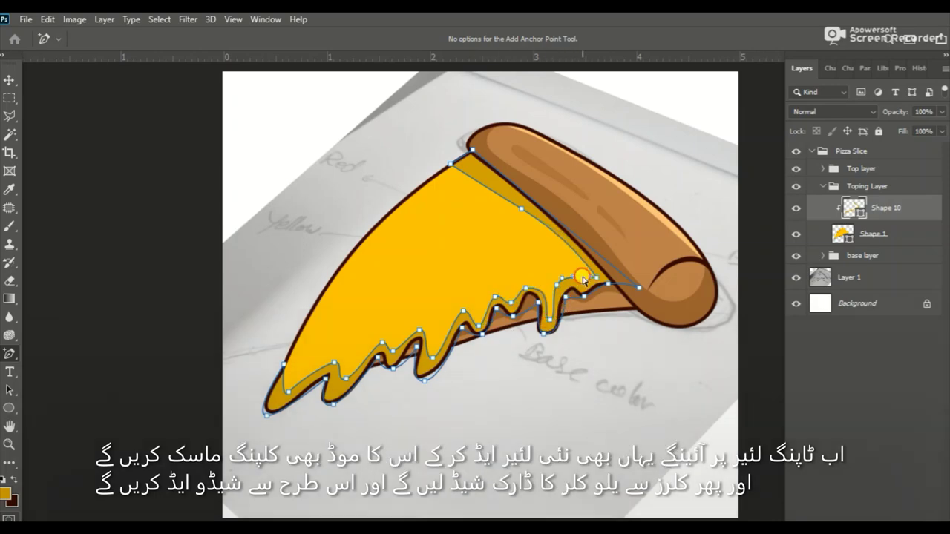
{"action": "left_click", "coordinate": [873, 268]}
Step: Clip the new layer to the cheese and choose a light yellow colour
{"action": "right_click", "coordinate": [883, 207]}
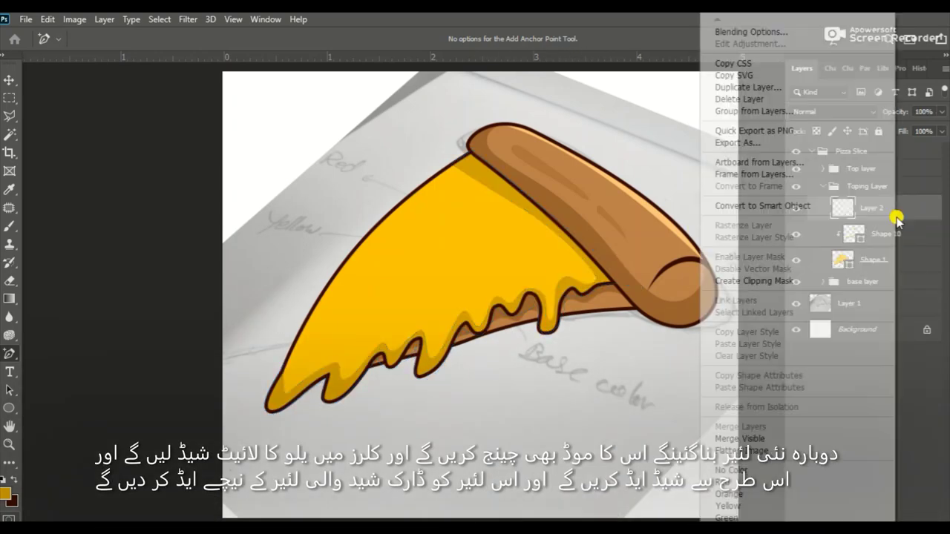
{"action": "left_click", "coordinate": [5, 493]}
{"action": "left_click", "coordinate": [652, 226]}
{"action": "left_click", "coordinate": [920, 221]}
Step: Draw a curved light yellow highlight Shape 11 along the left edge, placed below Shape 10
{"action": "left_click", "coordinate": [10, 353]}
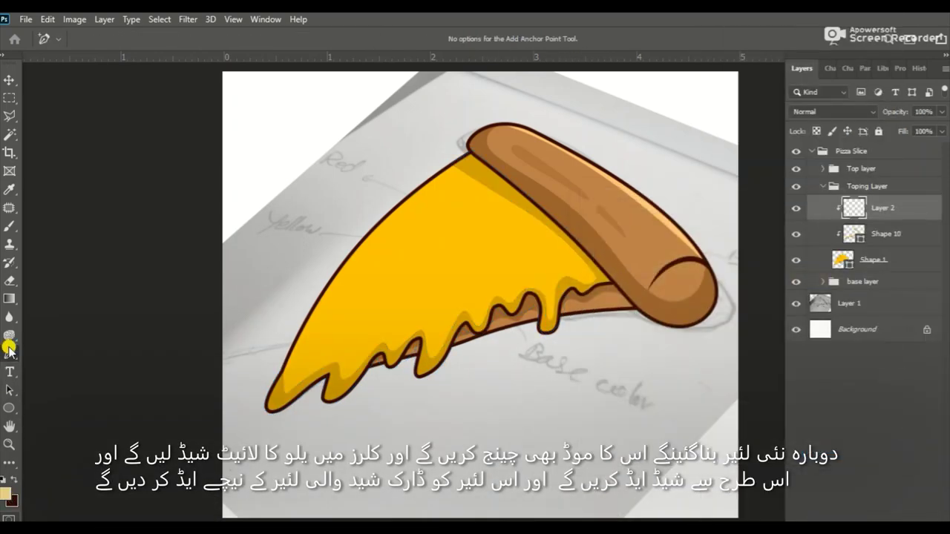
{"action": "left_click", "coordinate": [470, 150]}
{"action": "left_click", "coordinate": [280, 374]}
{"action": "left_click", "coordinate": [478, 158]}
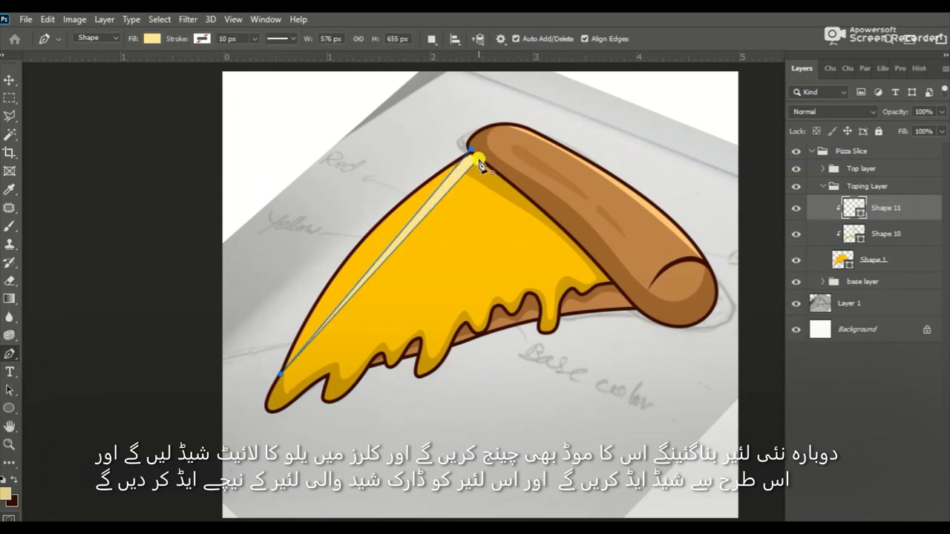
{"action": "left_click", "coordinate": [5, 356]}
{"action": "left_click_drag", "start_coordinate": [356, 286], "coordinate": [328, 249]}
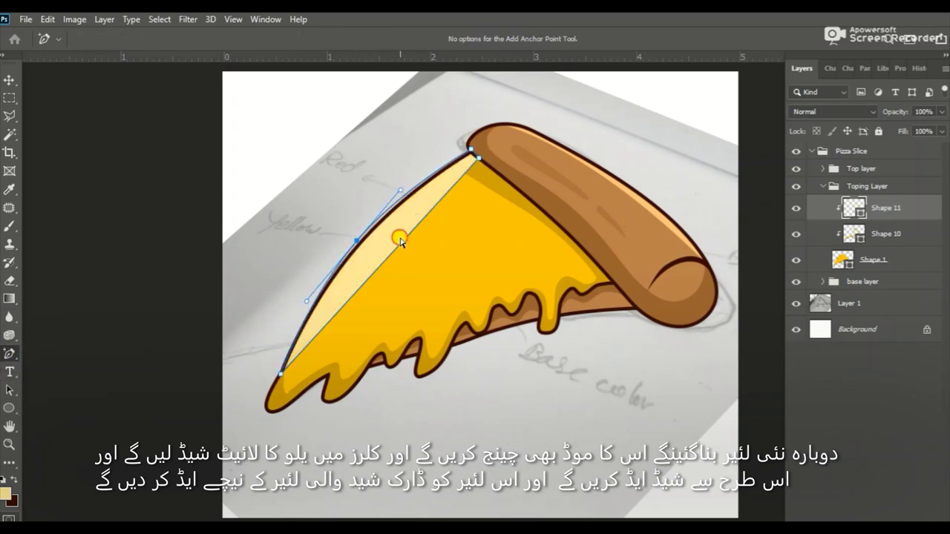
{"action": "left_click_drag", "start_coordinate": [396, 236], "coordinate": [386, 230]}
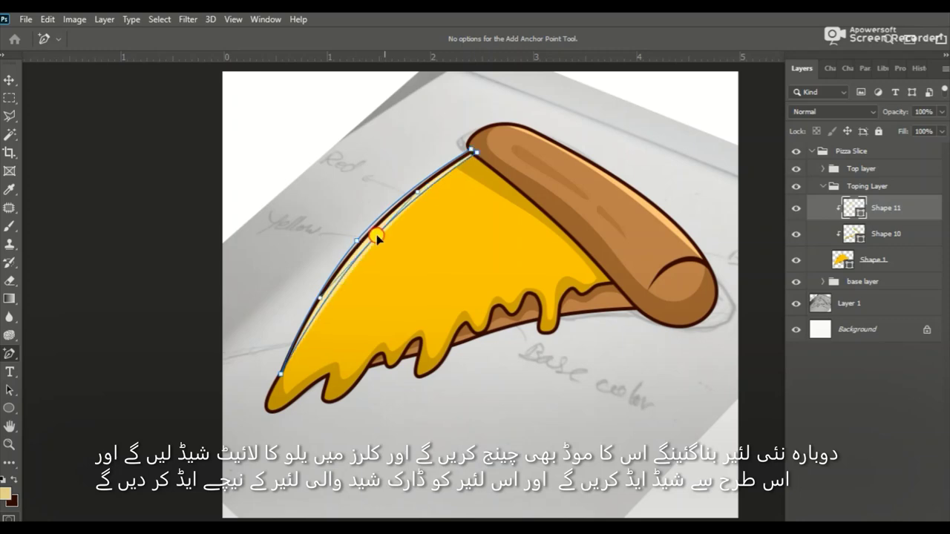
{"action": "key", "text": "Escape"}
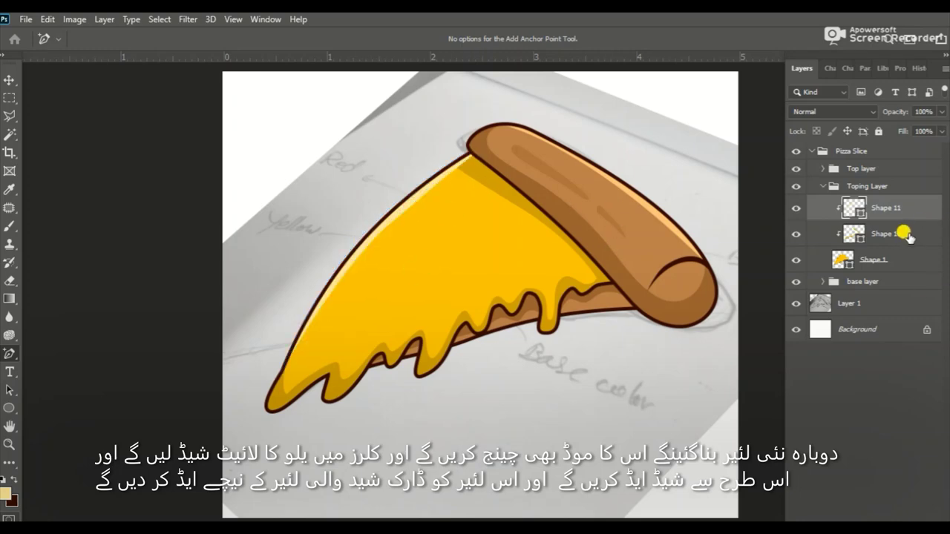
{"action": "key", "text": "ctrl+["}
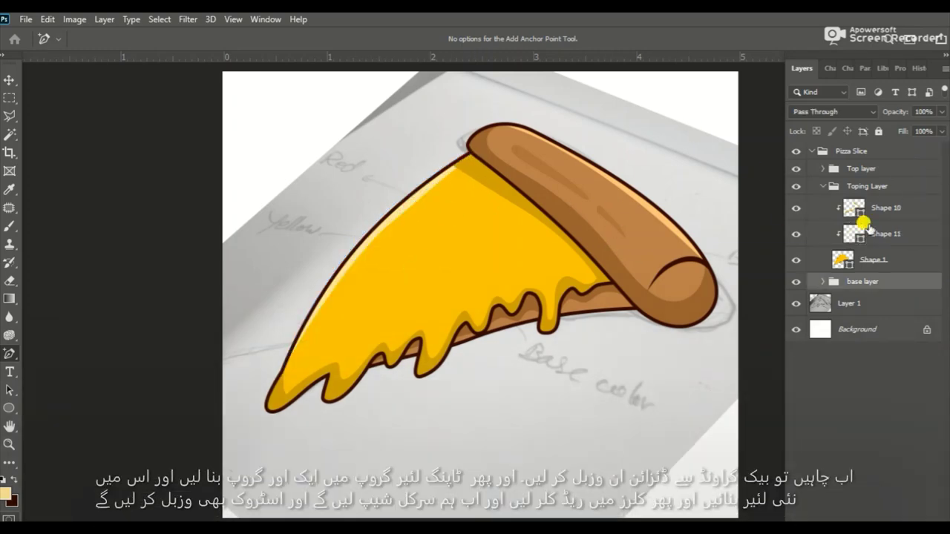
Step: Hide the background sketch Layer 1 and group Shapes 10 and 11 into Group 1
{"action": "left_click", "coordinate": [792, 304]}
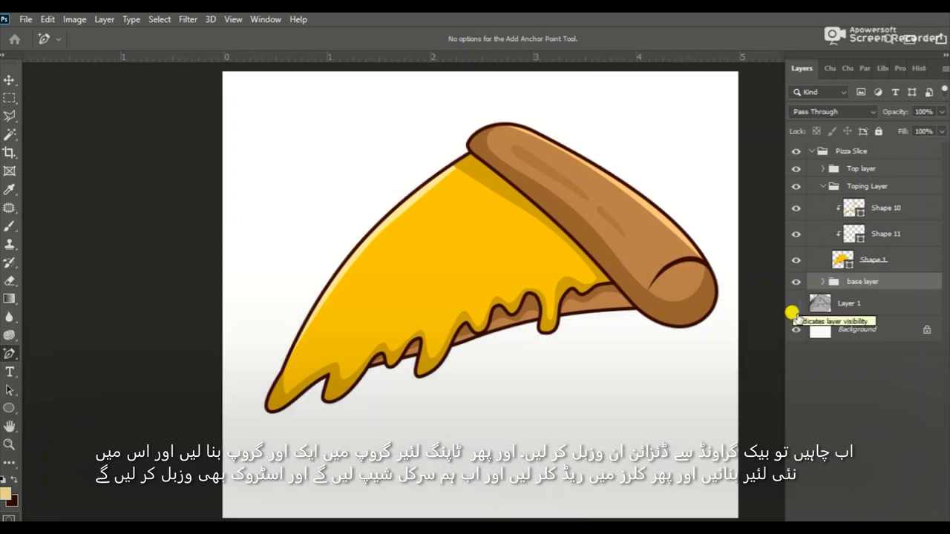
{"action": "left_click", "coordinate": [874, 207]}
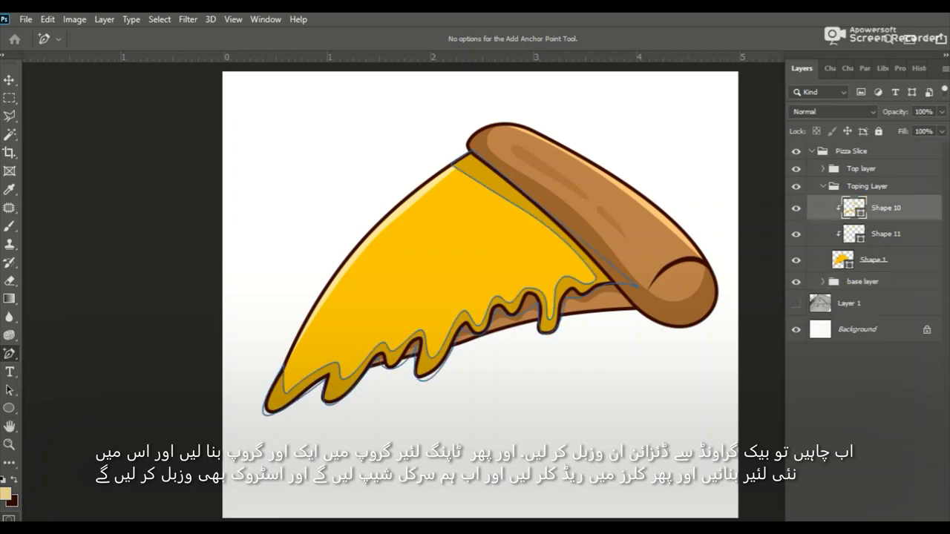
{"action": "key", "text": "ctrl+g"}
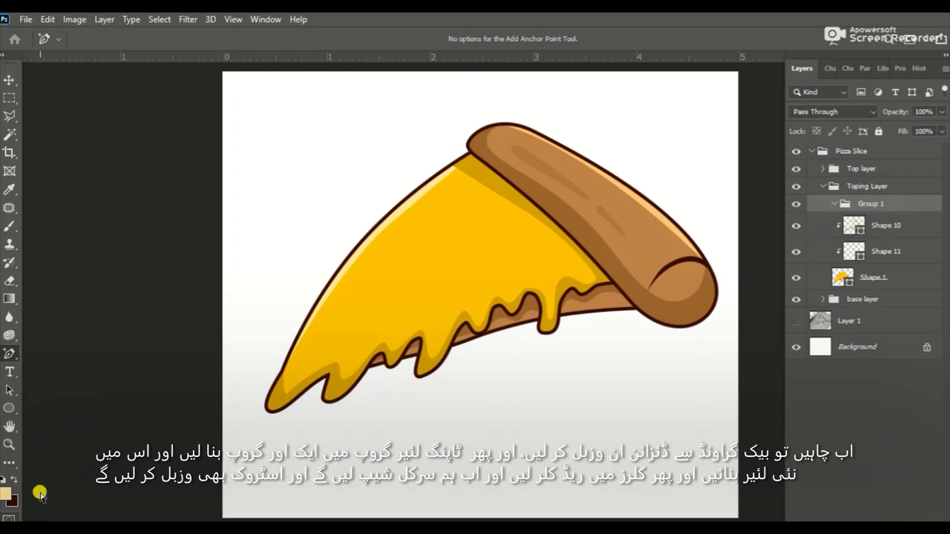
Step: Draw a red #e70000 pepperoni ellipse with a dark brown outline on the cheese
{"action": "left_click", "coordinate": [6, 494]}
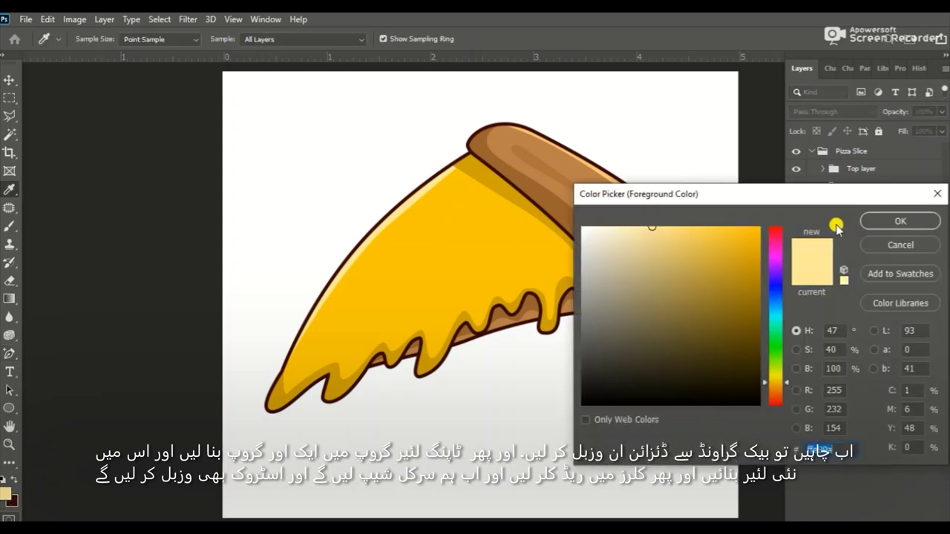
{"action": "left_click", "coordinate": [778, 225]}
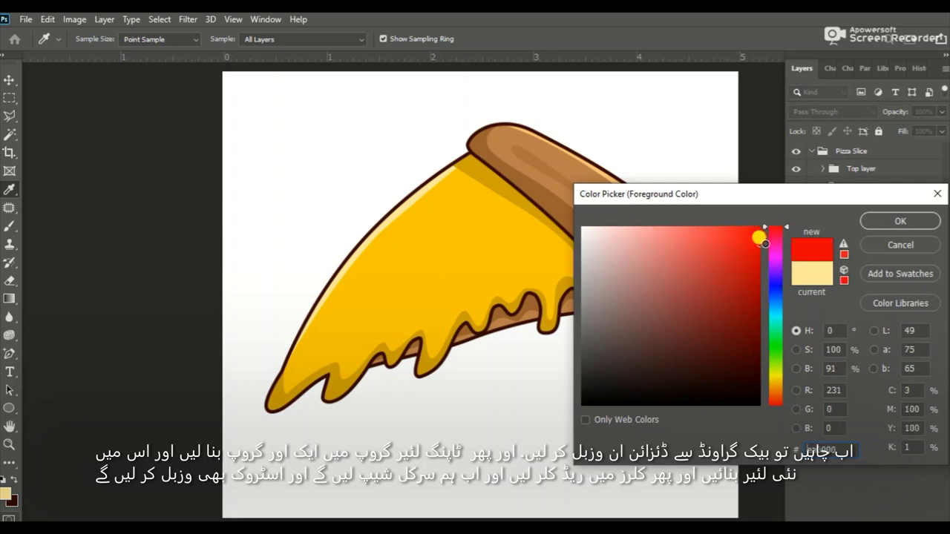
{"action": "left_click", "coordinate": [900, 221]}
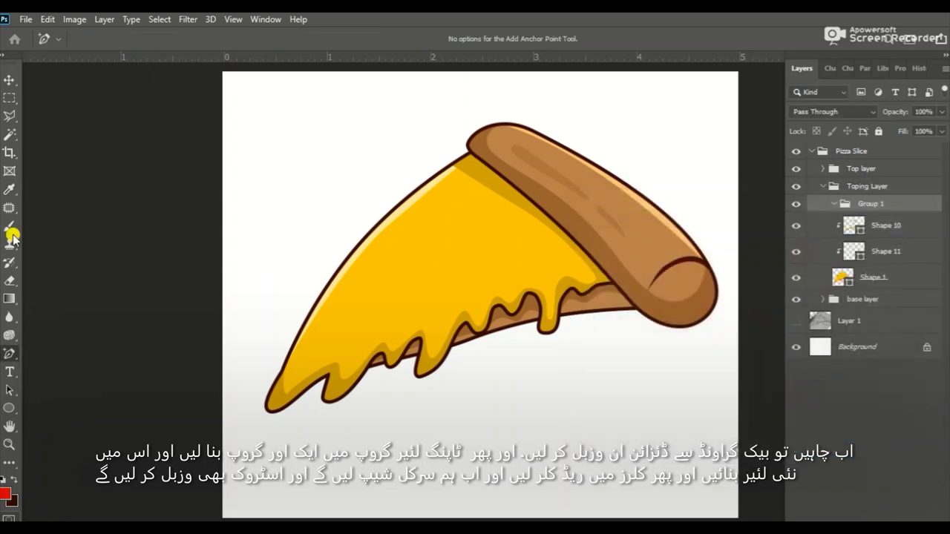
{"action": "left_click", "coordinate": [8, 411]}
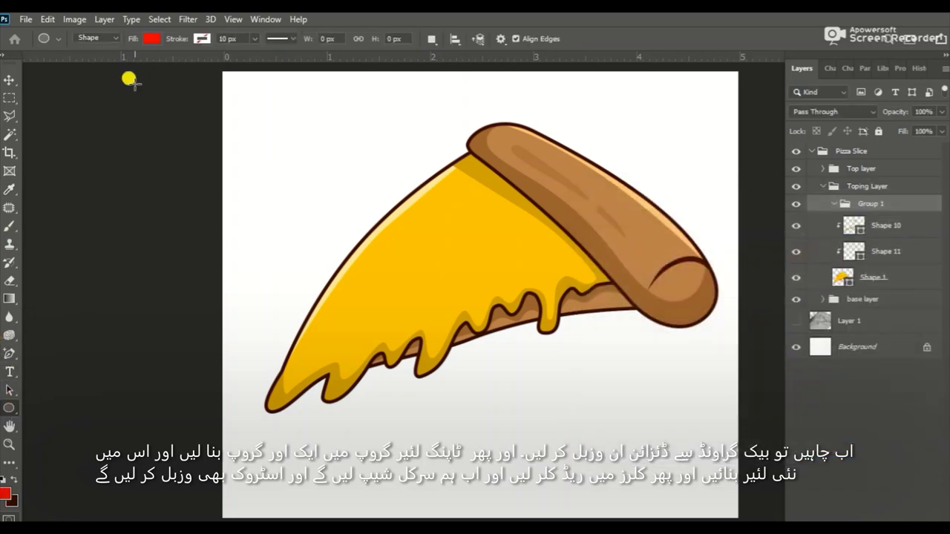
{"action": "left_click", "coordinate": [199, 40]}
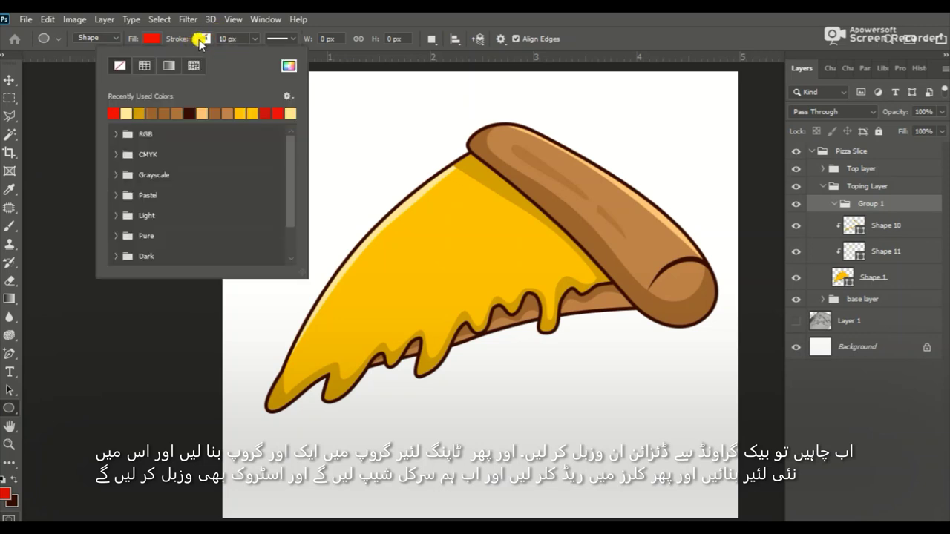
{"action": "left_click", "coordinate": [190, 112]}
{"action": "left_click", "coordinate": [53, 83]}
{"action": "left_click", "coordinate": [53, 84]}
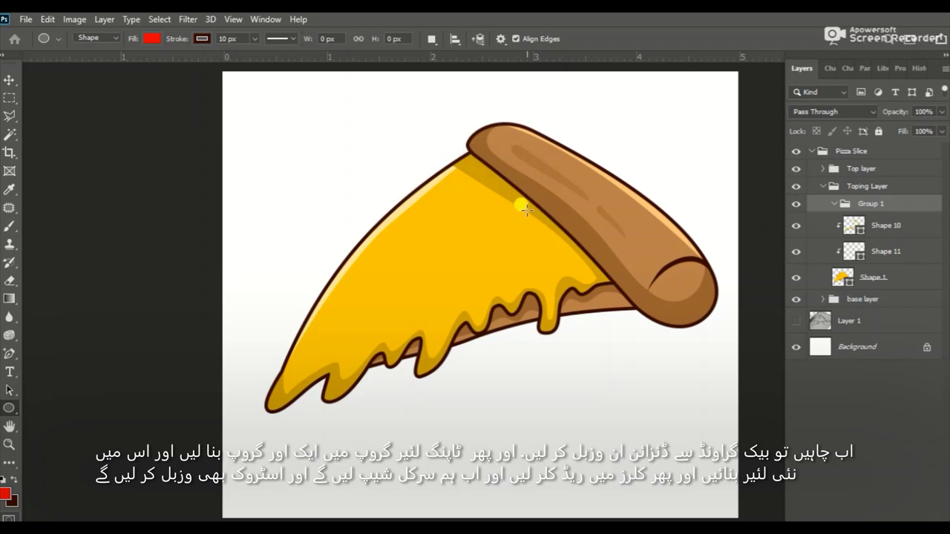
{"action": "left_click_drag", "start_coordinate": [502, 198], "coordinate": [585, 258]}
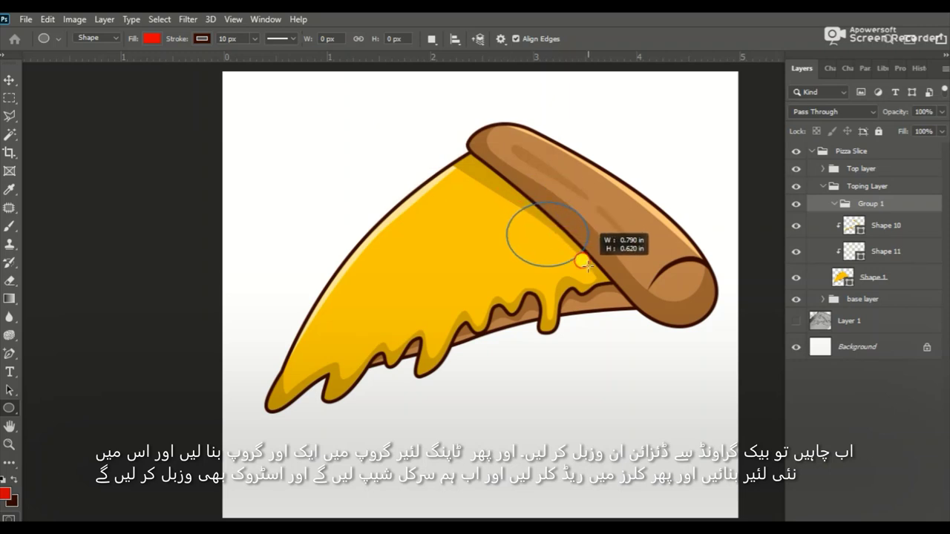
Step: Commit the pepperoni circle and nudge it slightly up and left
{"action": "key", "text": "v"}
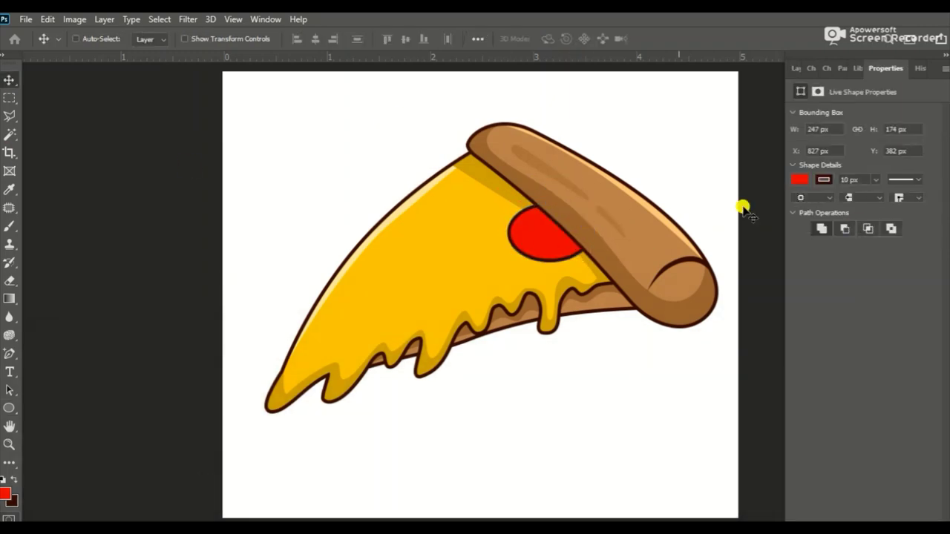
{"action": "key", "text": "ctrl+t"}
{"action": "key", "text": "Return"}
{"action": "left_click_drag", "start_coordinate": [544, 241], "coordinate": [534, 234]}
Step: Add a layer clipped to Ellipse 1 with a darker red fill and no stroke
{"action": "left_click", "coordinate": [796, 68]}
{"action": "left_click", "coordinate": [869, 515]}
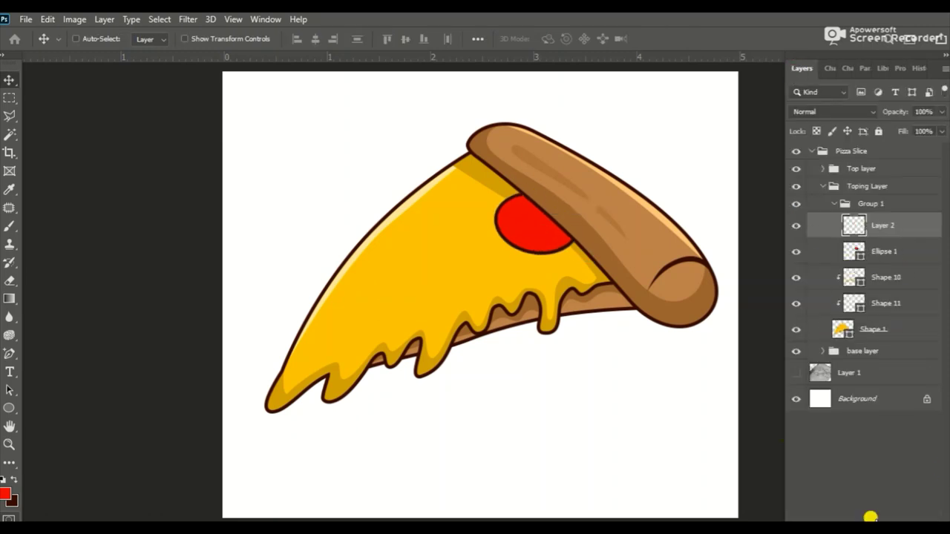
{"action": "left_click", "coordinate": [9, 354]}
{"action": "left_click", "coordinate": [202, 38]}
{"action": "left_click", "coordinate": [119, 67]}
{"action": "left_click", "coordinate": [6, 496]}
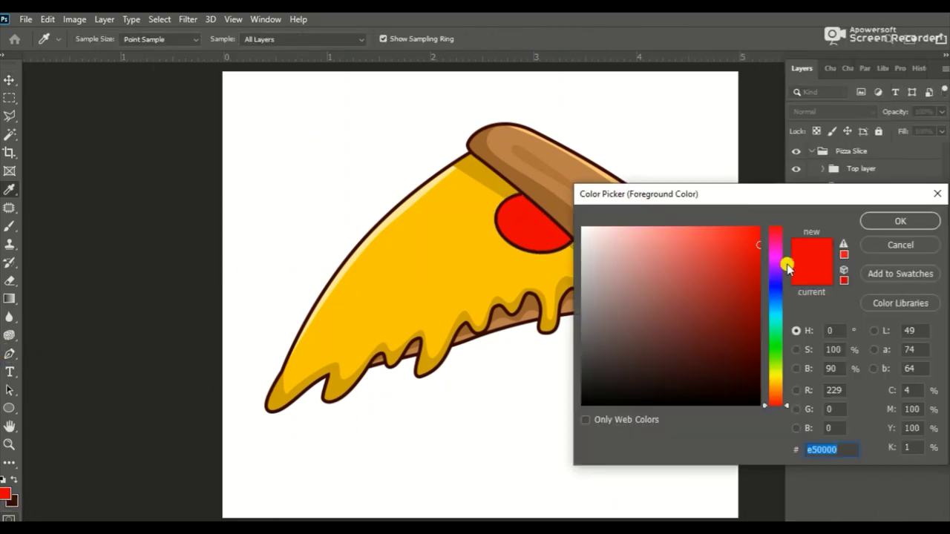
{"action": "left_click", "coordinate": [899, 220]}
Step: Pen-draw curved Shape 12 shading across the pepperoni's lower half, then fit the view
{"action": "left_click", "coordinate": [507, 198]}
{"action": "left_click", "coordinate": [571, 242]}
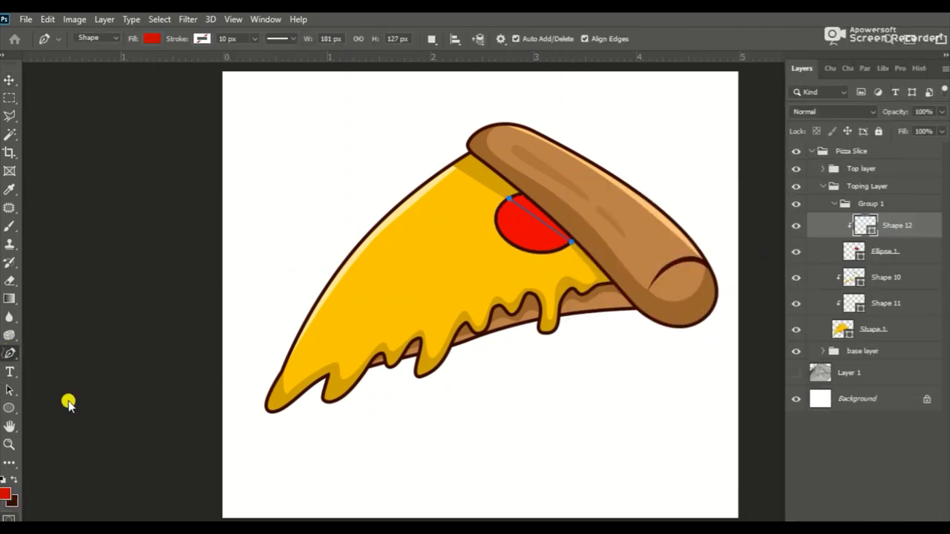
{"action": "key", "text": "z"}
{"action": "left_click", "coordinate": [563, 199]}
{"action": "left_click_drag", "start_coordinate": [463, 264], "coordinate": [541, 329]}
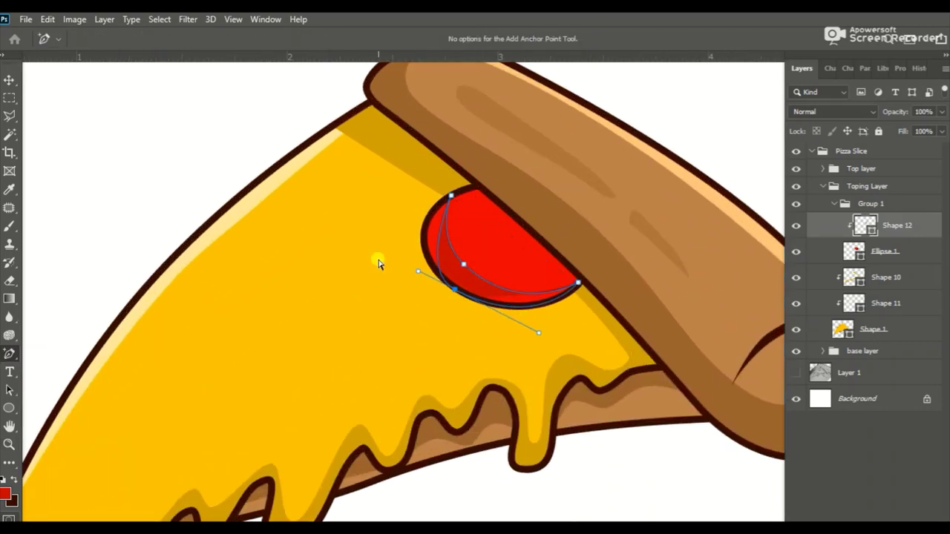
{"action": "left_click", "coordinate": [578, 280]}
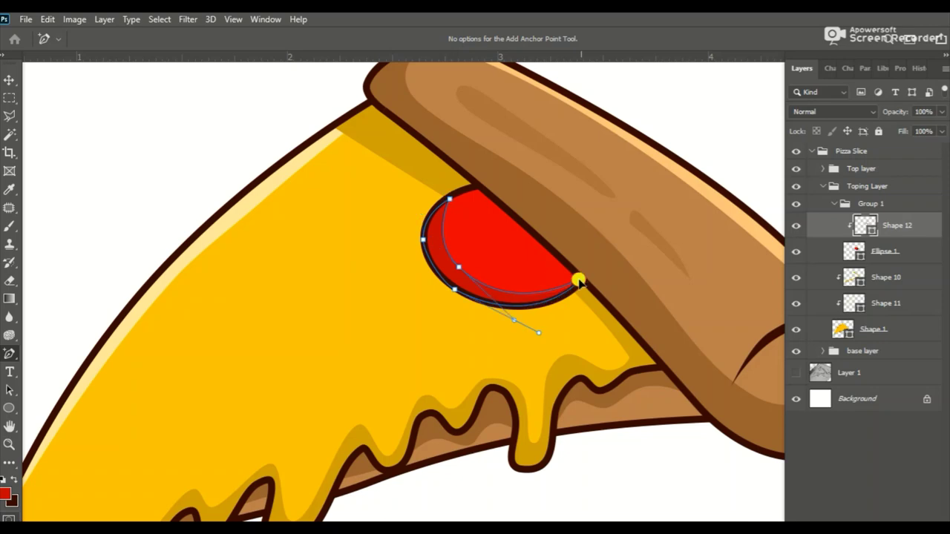
{"action": "left_click", "coordinate": [535, 284]}
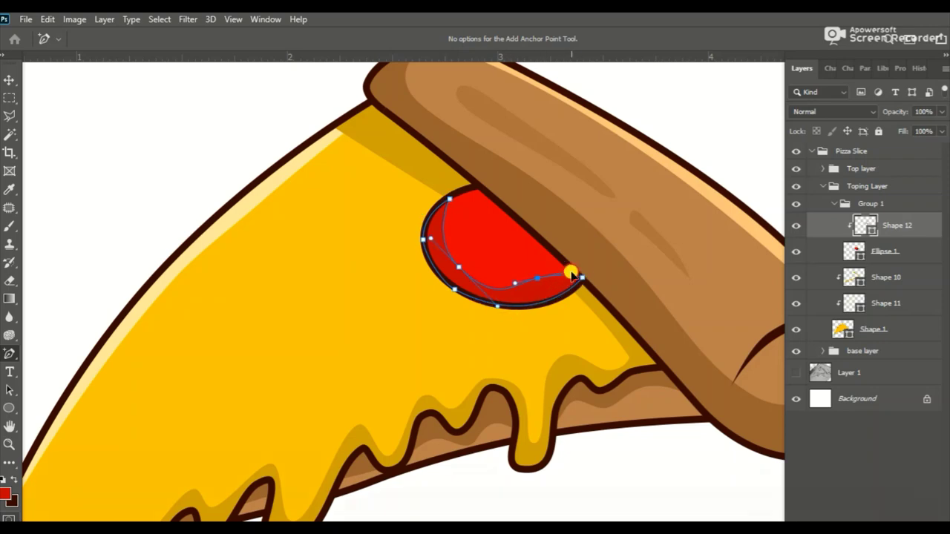
{"action": "left_click_drag", "start_coordinate": [571, 274], "coordinate": [575, 272]}
{"action": "left_click", "coordinate": [498, 306]}
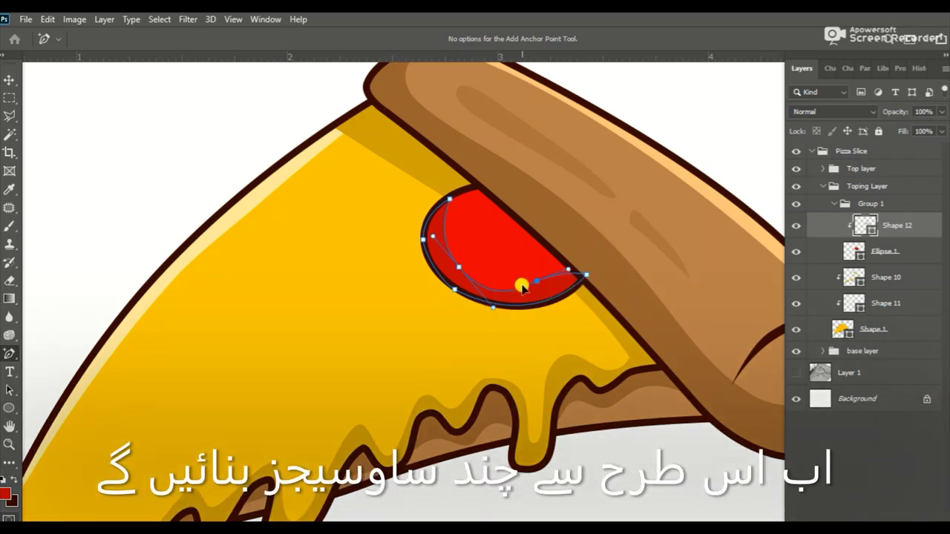
{"action": "key", "text": "Escape"}
{"action": "key", "text": "z"}
{"action": "key", "text": "ctrl+0"}
Step: Duplicate Group 1, move the copy left onto the cheese, and resize it
{"action": "left_click", "coordinate": [874, 204]}
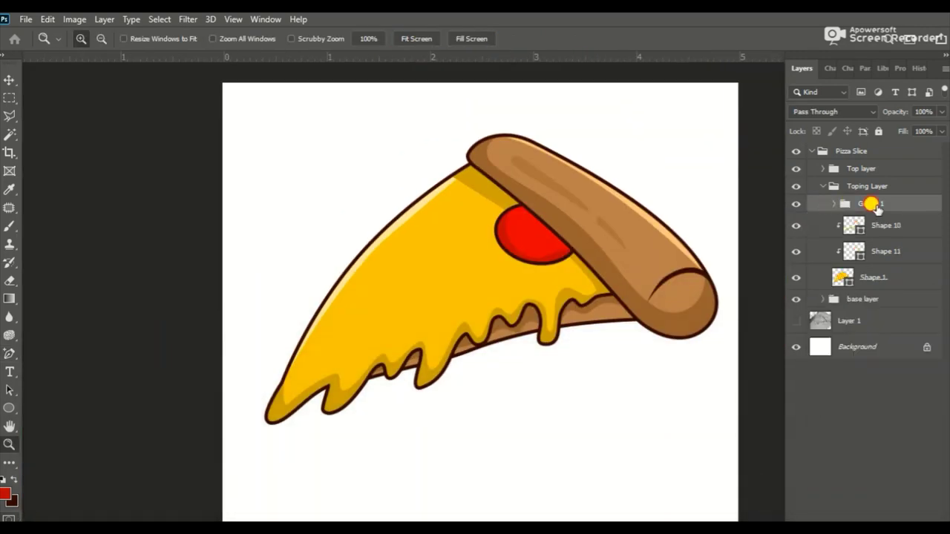
{"action": "key", "text": "ctrl+j"}
{"action": "key", "text": "v"}
{"action": "left_click_drag", "start_coordinate": [537, 271], "coordinate": [418, 290]}
{"action": "key", "text": "ctrl+t"}
{"action": "mouse_move", "coordinate": [416, 226]}
{"action": "left_mouse_down"}
{"action": "mouse_move", "coordinate": [431, 212]}
{"action": "mouse_move", "coordinate": [432, 222]}
{"action": "left_mouse_up"}
{"action": "key", "text": "Return"}
Step: Reshape the copy's Shape 12 shading to fit the resized pepperoni
{"action": "left_click", "coordinate": [834, 204]}
{"action": "key", "text": "ctrl+plus"}
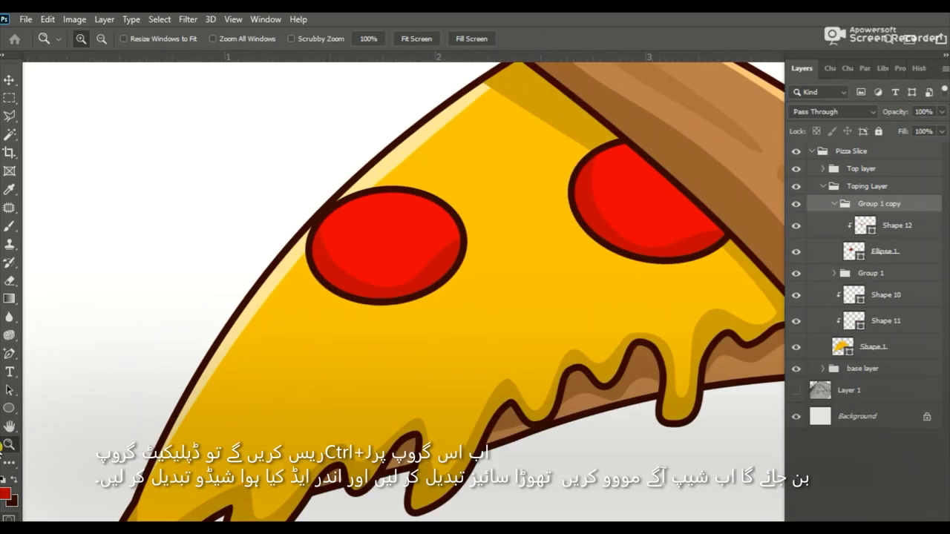
{"action": "key", "text": "p"}
{"action": "left_click", "coordinate": [429, 264]}
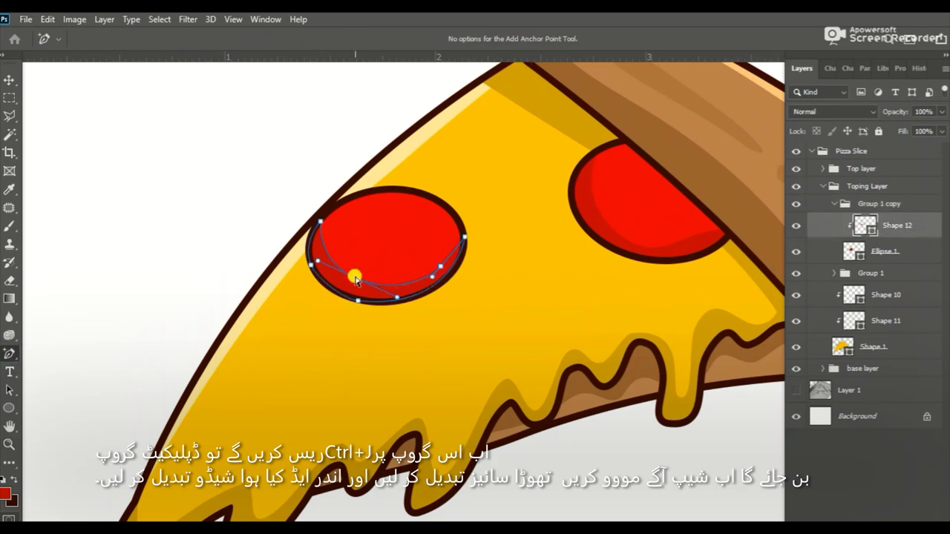
{"action": "left_click_drag", "start_coordinate": [465, 239], "coordinate": [461, 246]}
{"action": "key", "text": "Return"}
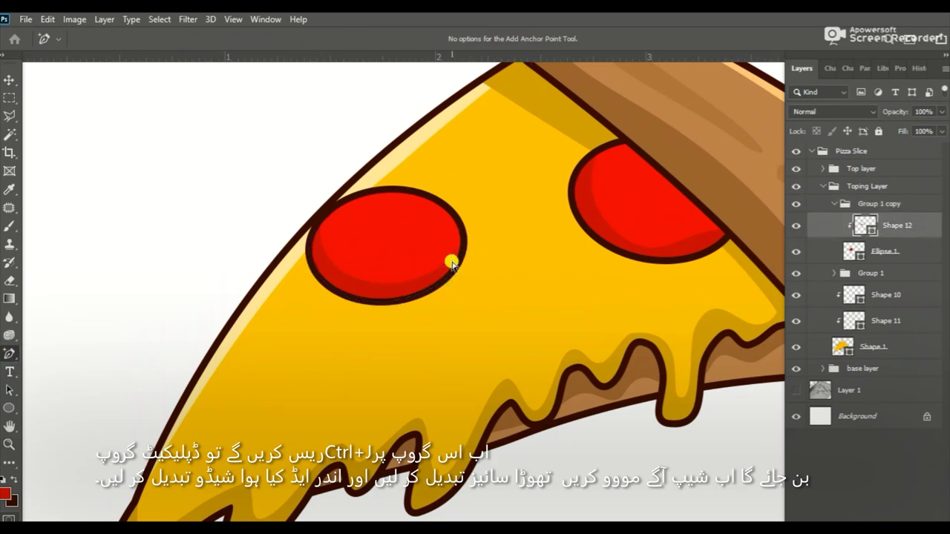
{"action": "left_click", "coordinate": [833, 202]}
{"action": "key", "text": "z"}
Step: Copy a third pepperoni into the middle of the slice and shrink it
{"action": "left_click", "coordinate": [412, 39]}
{"action": "key", "text": "v"}
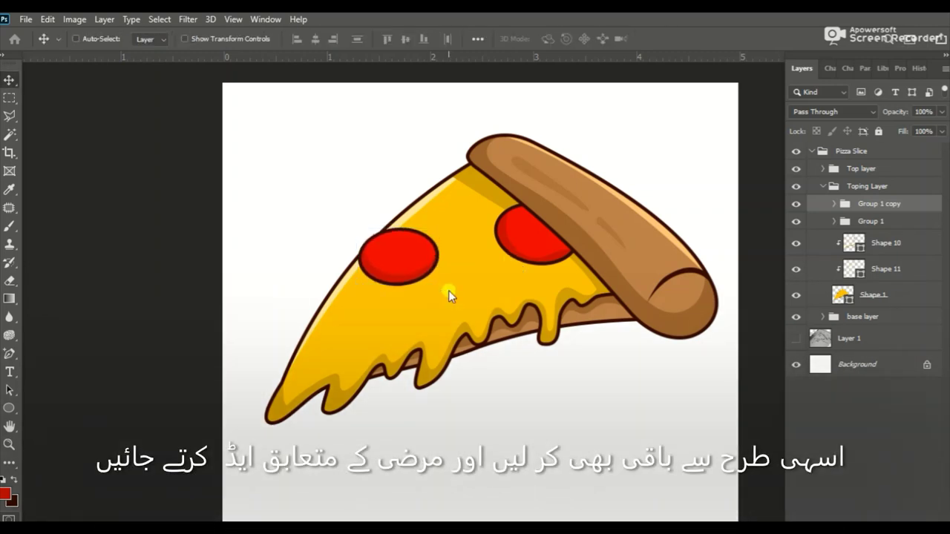
{"action": "mouse_move", "coordinate": [434, 260]}
{"action": "left_mouse_down"}
{"action": "mouse_move", "coordinate": [476, 317]}
{"action": "mouse_move", "coordinate": [462, 300]}
{"action": "mouse_move", "coordinate": [483, 296]}
{"action": "mouse_move", "coordinate": [520, 265]}
{"action": "left_mouse_up"}
{"action": "key", "text": "ctrl+t"}
{"action": "key", "text": "Return"}
Step: Copy a fourth pepperoni to the lower-left, transform it, and add clipped Layer 2 above Shape 1
{"action": "left_click", "coordinate": [861, 221]}
{"action": "left_click", "coordinate": [876, 204]}
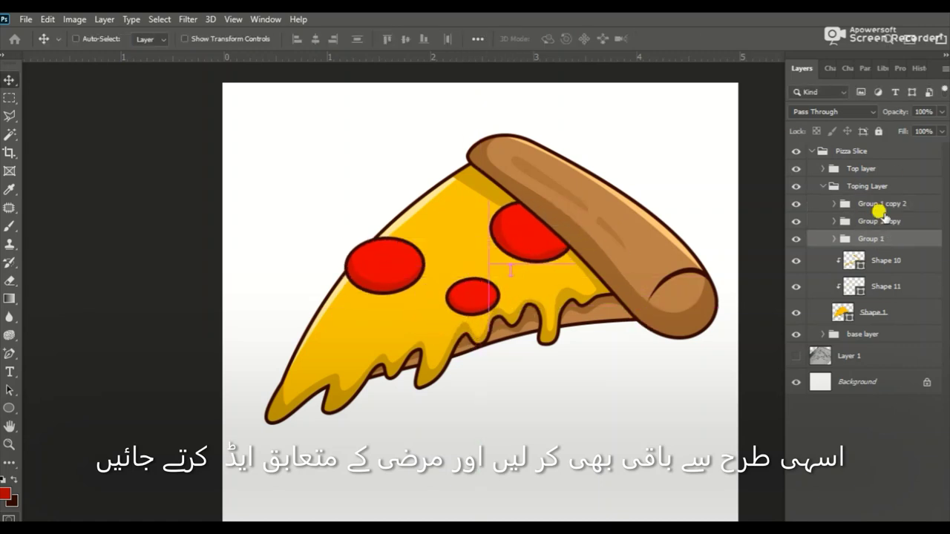
{"action": "mouse_move", "coordinate": [505, 231]}
{"action": "left_mouse_down"}
{"action": "mouse_move", "coordinate": [348, 343]}
{"action": "mouse_move", "coordinate": [376, 303]}
{"action": "mouse_move", "coordinate": [359, 335]}
{"action": "mouse_move", "coordinate": [341, 342]}
{"action": "left_mouse_up"}
{"action": "key", "text": "ctrl+t"}
{"action": "key", "text": "Return"}
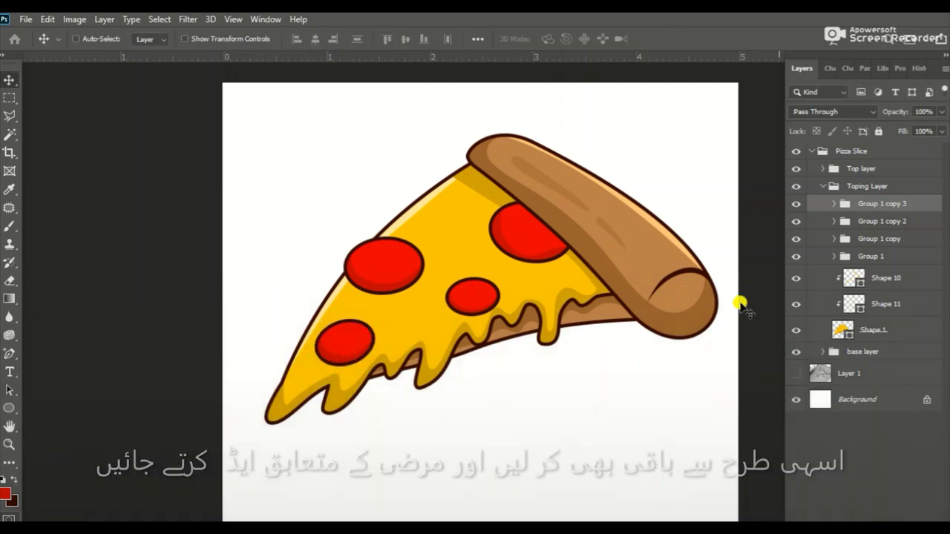
{"action": "left_click", "coordinate": [872, 330]}
Step: Add a layer clipped to the cheese shape and set the foreground to light yellow
{"action": "key", "text": "ctrl+shift+alt+n"}
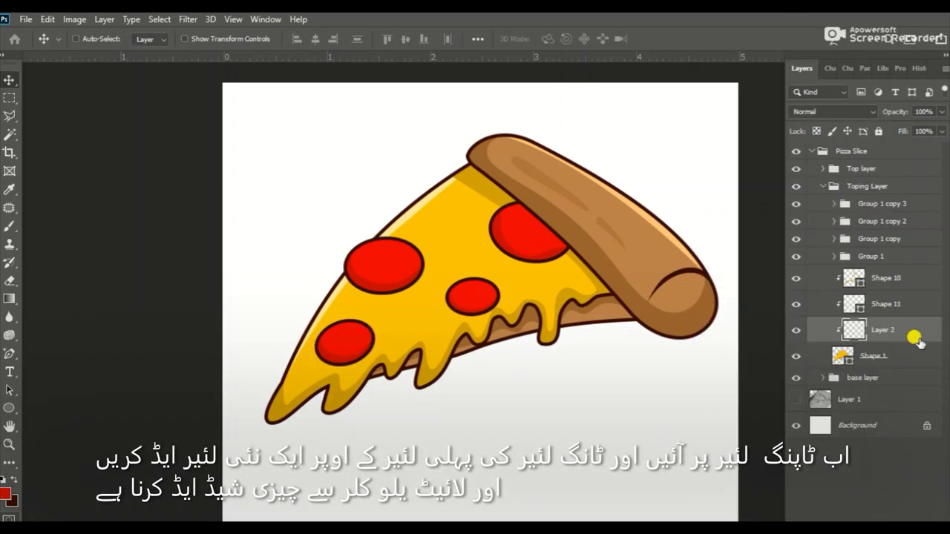
{"action": "left_click", "coordinate": [689, 227]}
{"action": "left_click", "coordinate": [902, 221]}
{"action": "key", "text": "p"}
{"action": "left_click", "coordinate": [510, 194]}
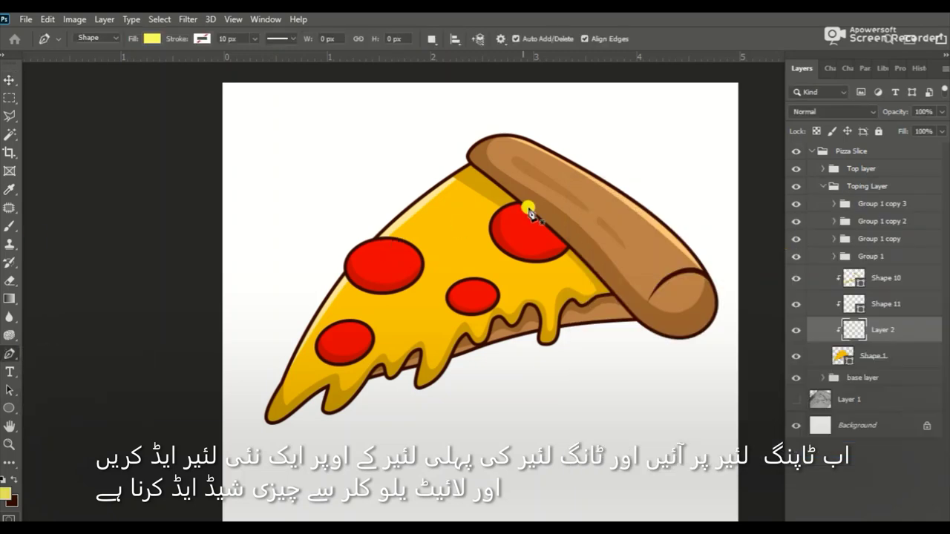
Step: Draw light-yellow highlight Shape 13 around the top and middle pepperoni
{"action": "left_click", "coordinate": [577, 241]}
{"action": "left_click", "coordinate": [516, 251]}
{"action": "left_click", "coordinate": [507, 282]}
{"action": "left_click", "coordinate": [476, 299]}
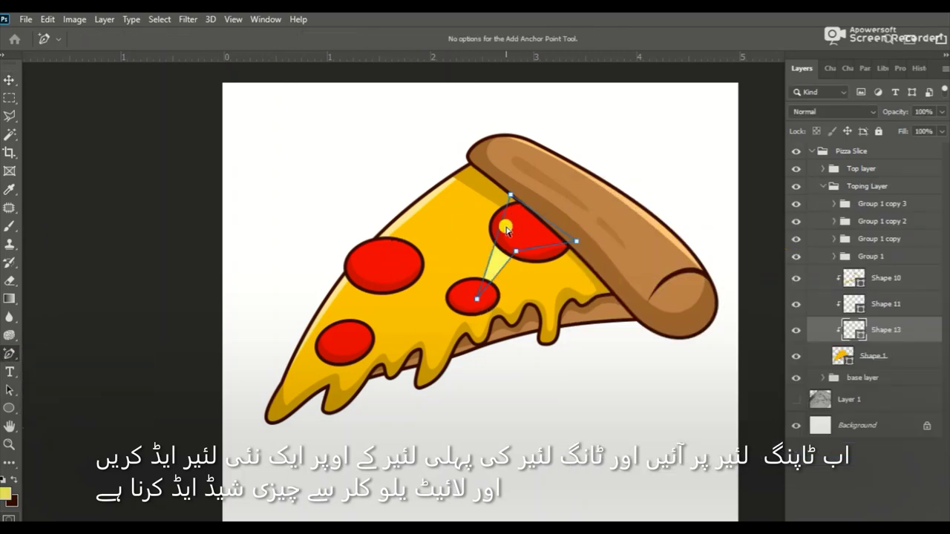
{"action": "left_click", "coordinate": [569, 274]}
{"action": "left_click", "coordinate": [443, 277]}
{"action": "left_click", "coordinate": [480, 215]}
{"action": "mouse_move", "coordinate": [476, 299]}
{"action": "left_mouse_down"}
{"action": "mouse_move", "coordinate": [476, 317]}
{"action": "mouse_move", "coordinate": [435, 333]}
{"action": "mouse_move", "coordinate": [437, 315]}
{"action": "left_mouse_up"}
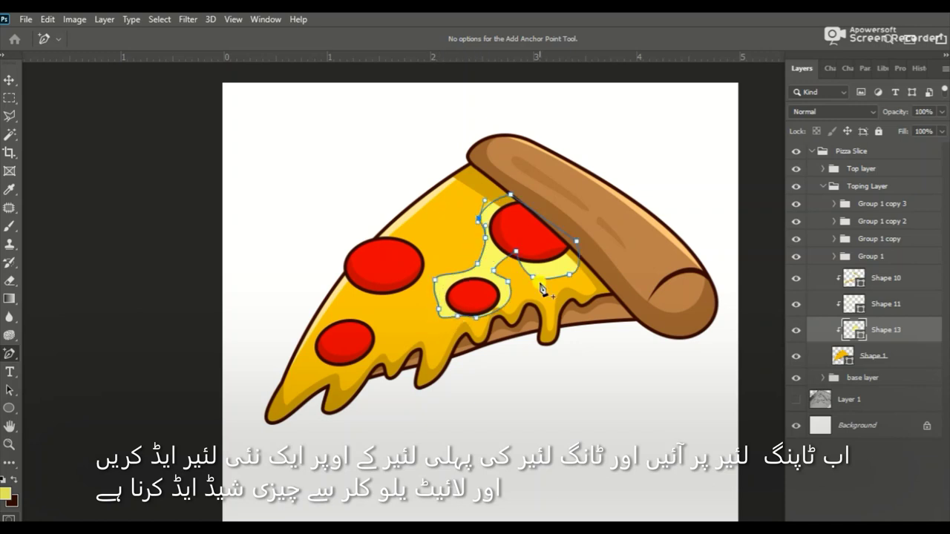
{"action": "left_click_drag", "start_coordinate": [549, 286], "coordinate": [574, 294]}
{"action": "left_click", "coordinate": [931, 329]}
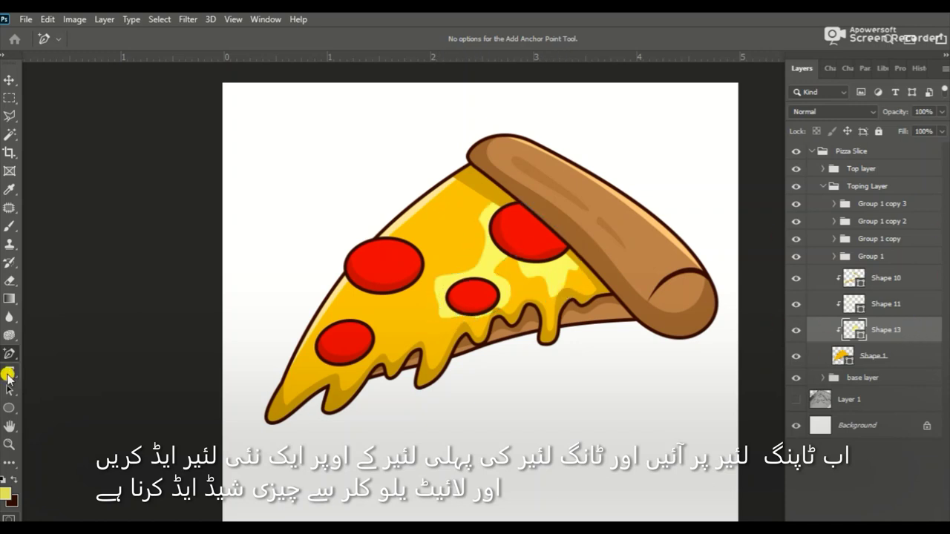
Step: Draw light-yellow highlight Shape 14 around the upper-left pepperoni
{"action": "left_click", "coordinate": [334, 333]}
{"action": "right_click", "coordinate": [9, 354]}
{"action": "left_click", "coordinate": [95, 394]}
{"action": "mouse_move", "coordinate": [416, 245]}
{"action": "left_mouse_down"}
{"action": "mouse_move", "coordinate": [433, 260]}
{"action": "mouse_move", "coordinate": [395, 310]}
{"action": "left_mouse_up"}
{"action": "left_click_drag", "start_coordinate": [386, 240], "coordinate": [391, 236]}
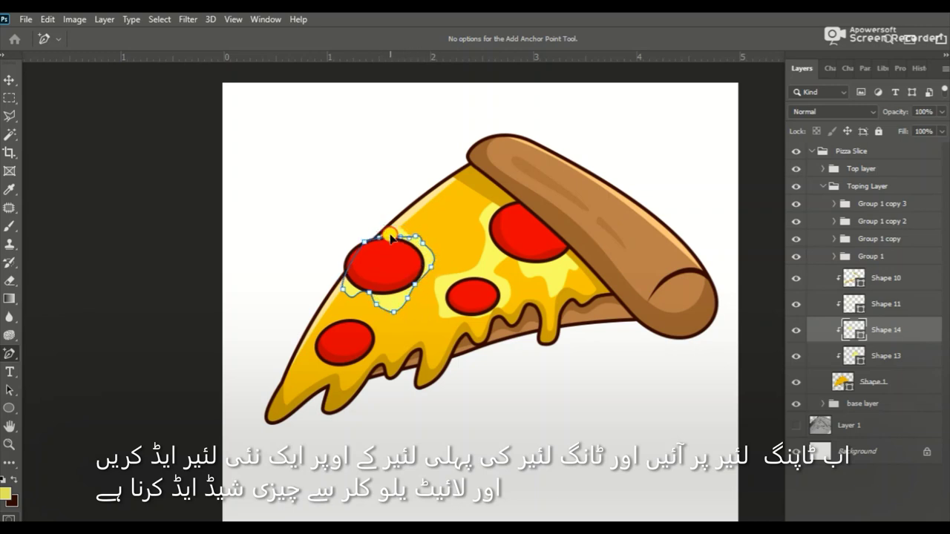
{"action": "key", "text": "Escape"}
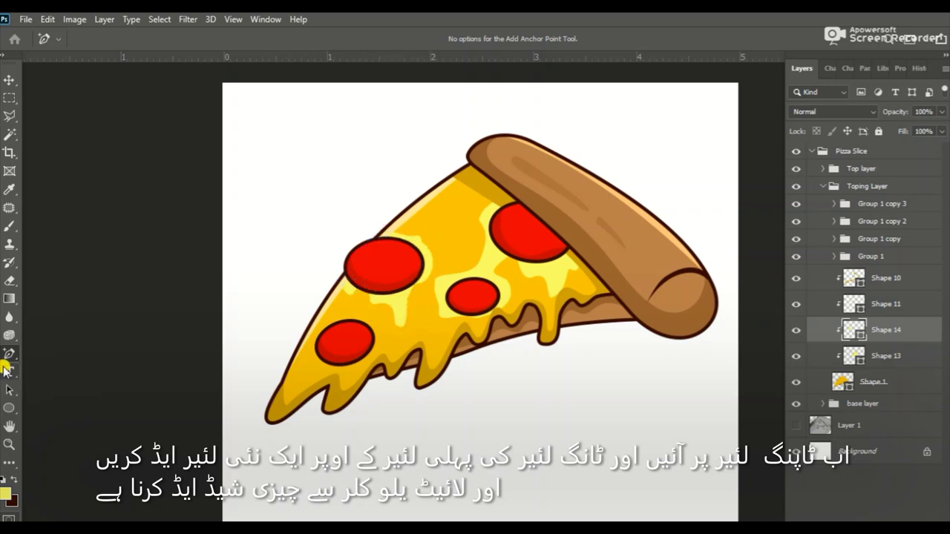
Step: Draw light-yellow highlight Shape 15 with a drip around the lower-left pepperoni
{"action": "key", "text": "p"}
{"action": "left_click", "coordinate": [328, 333]}
{"action": "left_click_drag", "start_coordinate": [314, 361], "coordinate": [302, 339]}
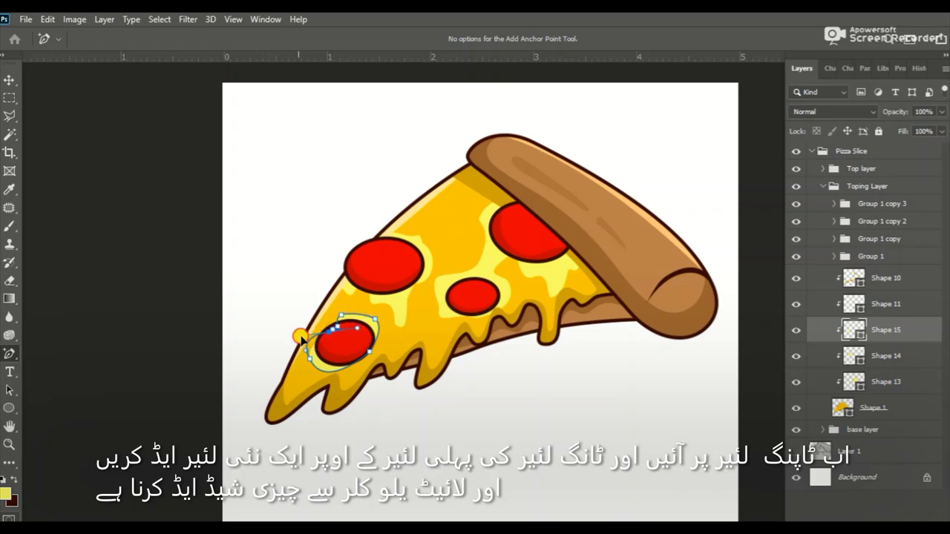
{"action": "left_click_drag", "start_coordinate": [345, 363], "coordinate": [356, 378]}
{"action": "left_click_drag", "start_coordinate": [376, 338], "coordinate": [388, 346]}
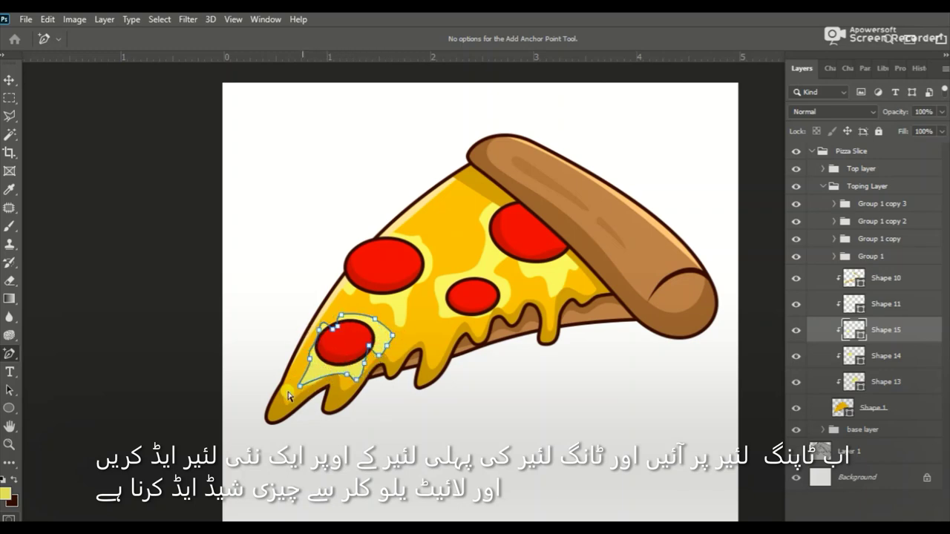
Step: Select cheese Shape 10 and add an empty layer above it
{"action": "left_click", "coordinate": [898, 302]}
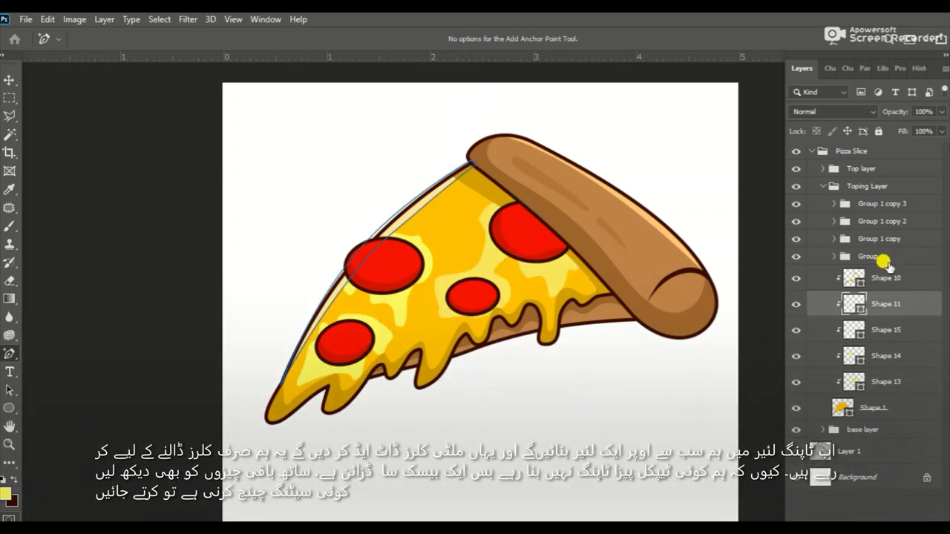
{"action": "left_click", "coordinate": [881, 273]}
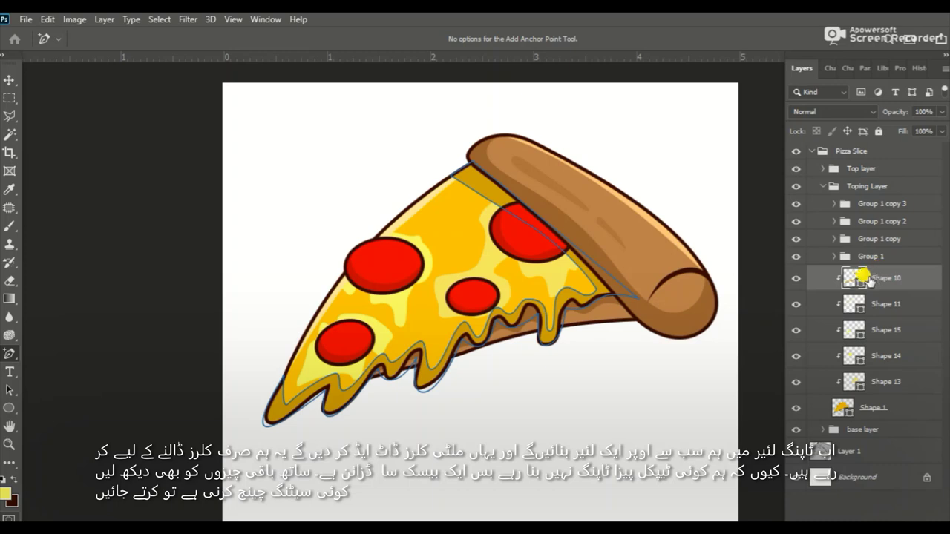
{"action": "key", "text": "ctrl+shift+alt+n"}
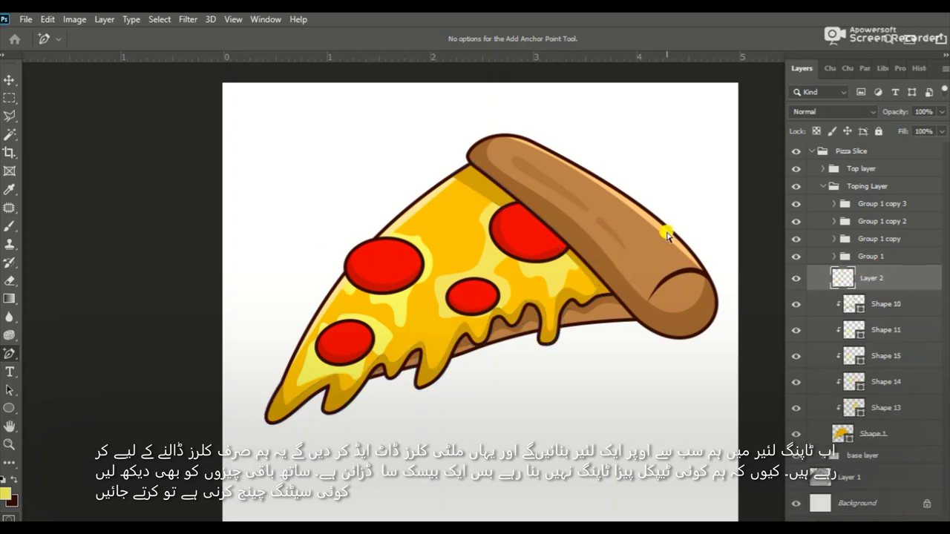
Step: Nudge the upper-left pepperoni group, Group 1 copy, slightly downward
{"action": "left_click", "coordinate": [880, 242]}
{"action": "key", "text": "v"}
{"action": "mouse_move", "coordinate": [386, 265]}
{"action": "left_mouse_down"}
{"action": "mouse_move", "coordinate": [403, 303]}
{"action": "mouse_move", "coordinate": [387, 291]}
{"action": "left_mouse_up"}
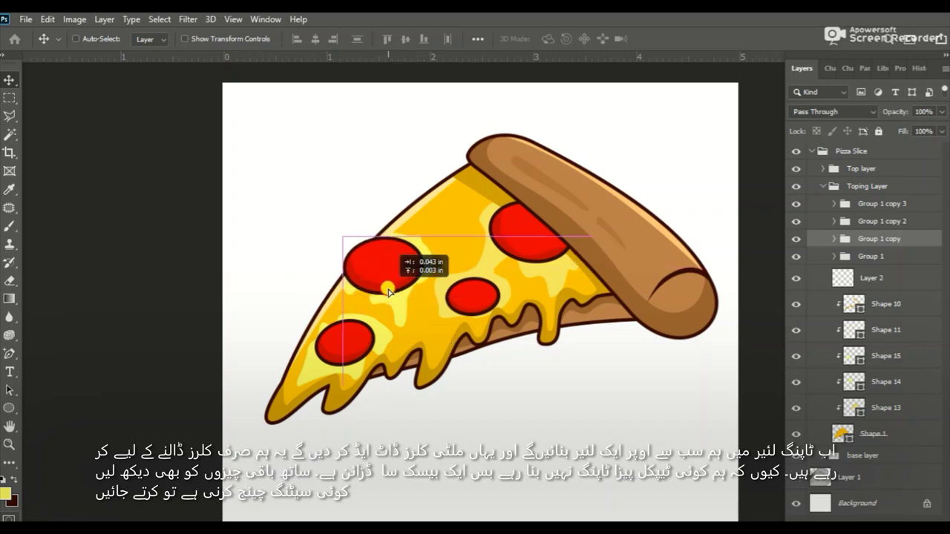
{"action": "key", "text": "ctrl+t"}
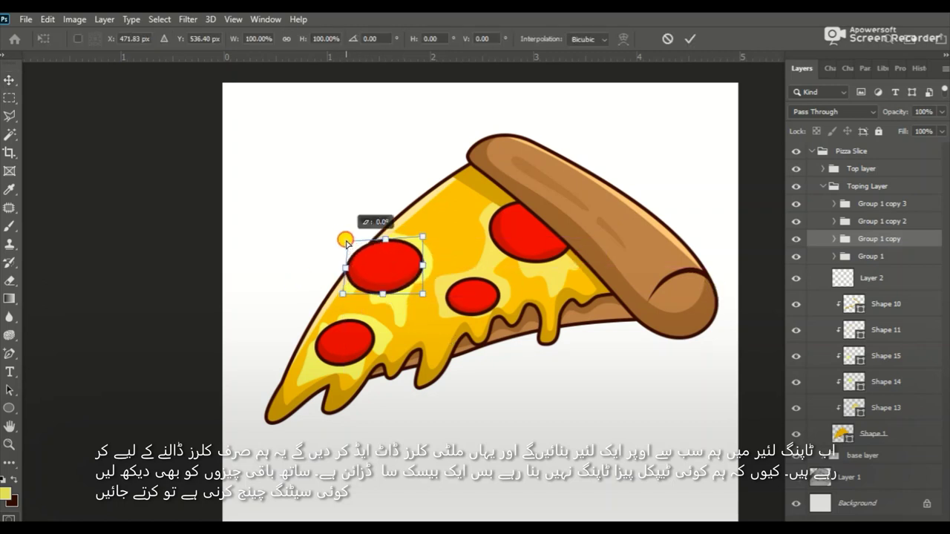
{"action": "key", "text": "Return"}
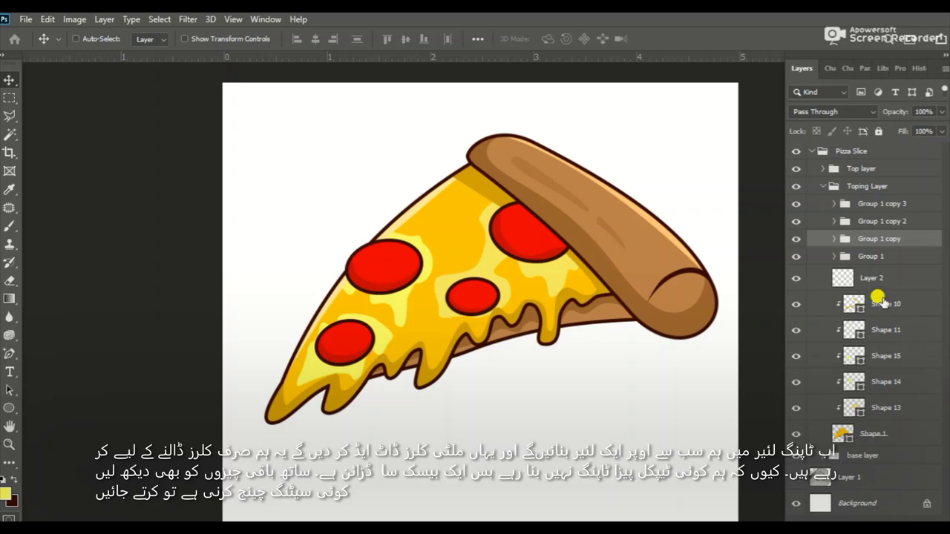
Step: Select empty Layer 2 and set the foreground colour to green
{"action": "left_click", "coordinate": [874, 280]}
{"action": "left_click", "coordinate": [7, 496]}
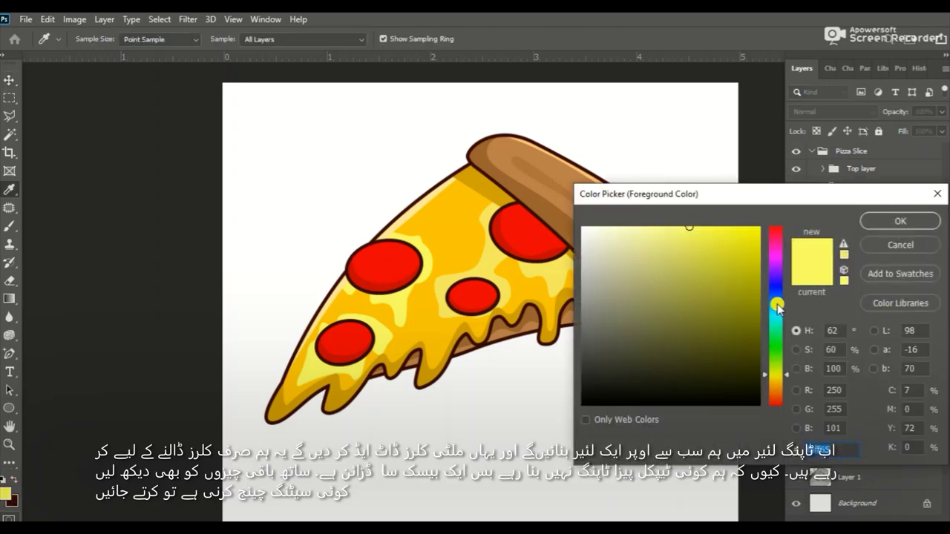
{"action": "left_click", "coordinate": [776, 304]}
{"action": "left_click_drag", "start_coordinate": [723, 251], "coordinate": [731, 296]}
{"action": "left_click", "coordinate": [775, 361]}
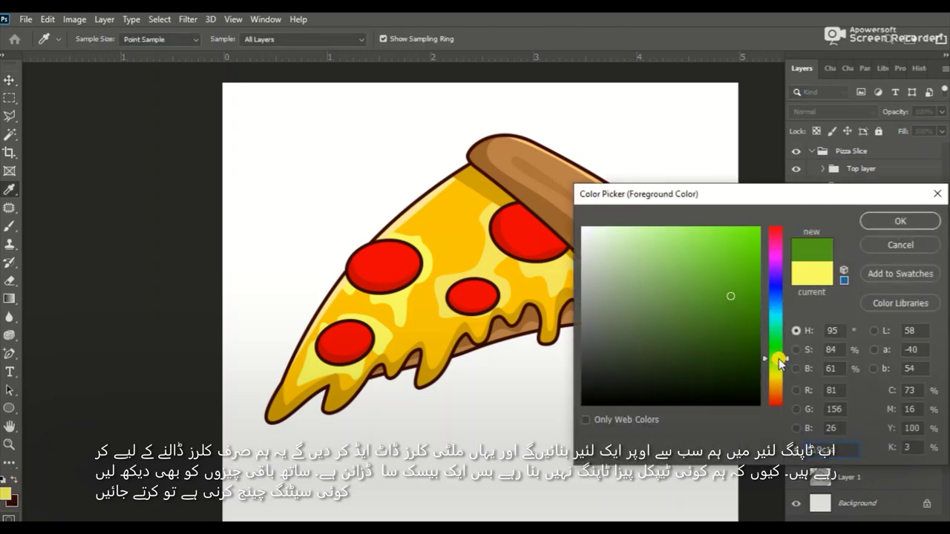
{"action": "left_click", "coordinate": [740, 283]}
{"action": "left_click", "coordinate": [901, 222]}
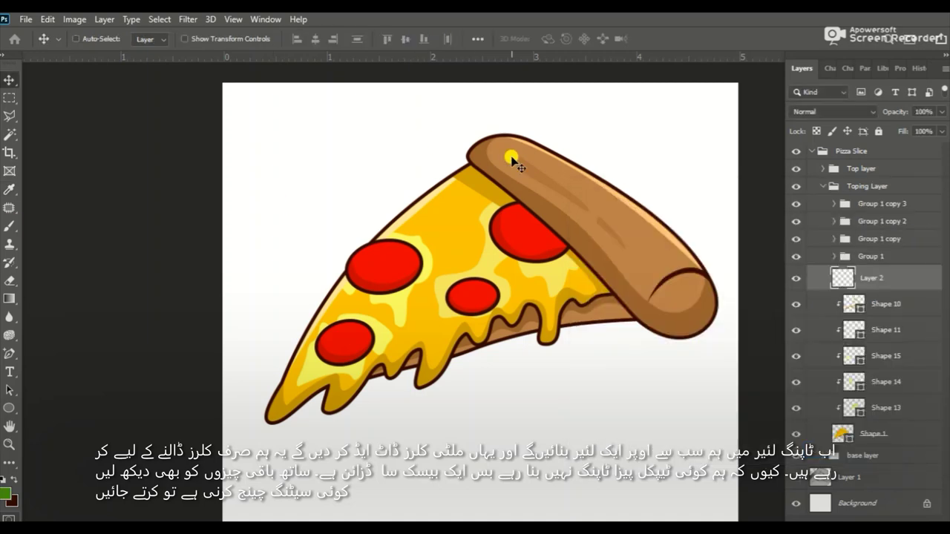
Step: Draw small green ellipse topping dots (Ellipses 2–6) across the cheese
{"action": "left_click", "coordinate": [9, 409]}
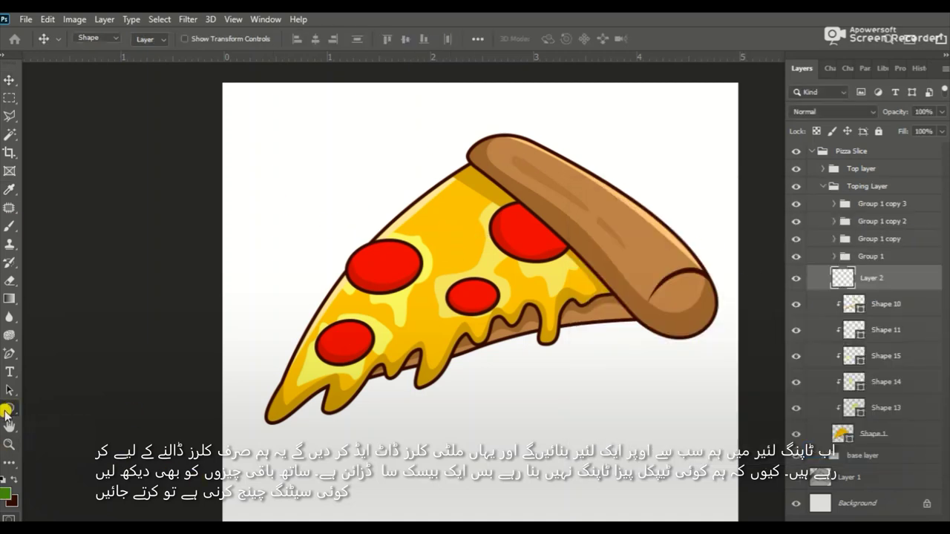
{"action": "left_click_drag", "start_coordinate": [455, 205], "coordinate": [436, 200]}
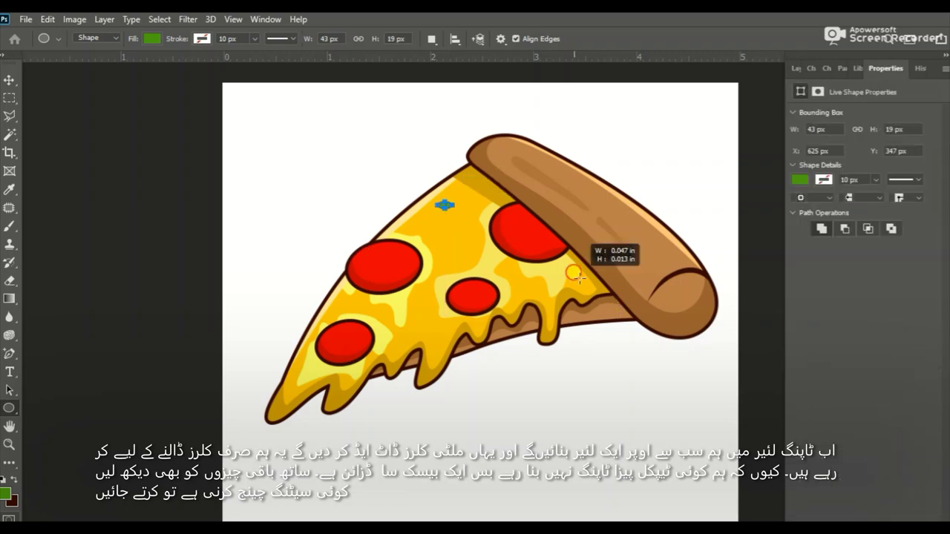
{"action": "left_click_drag", "start_coordinate": [570, 273], "coordinate": [588, 282]}
{"action": "left_click_drag", "start_coordinate": [418, 329], "coordinate": [426, 333]}
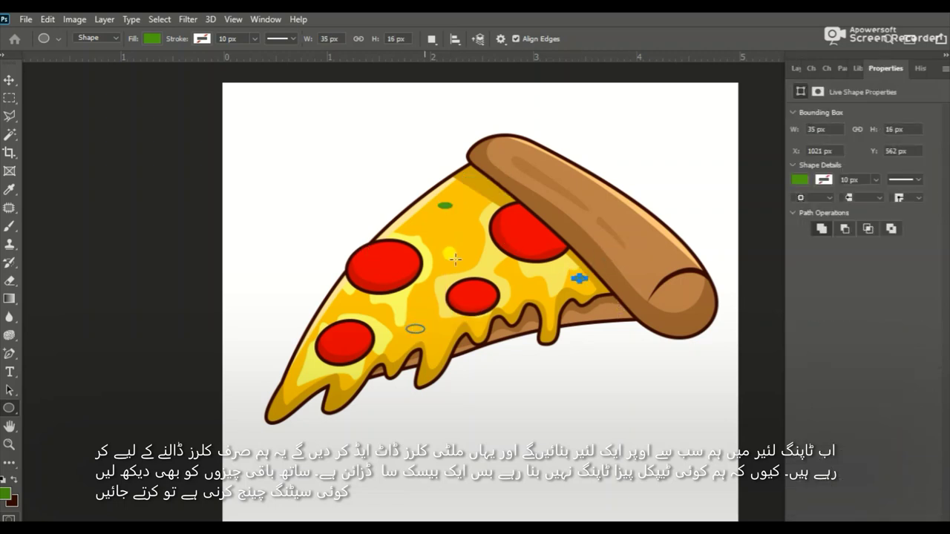
{"action": "left_click_drag", "start_coordinate": [288, 368], "coordinate": [303, 383]}
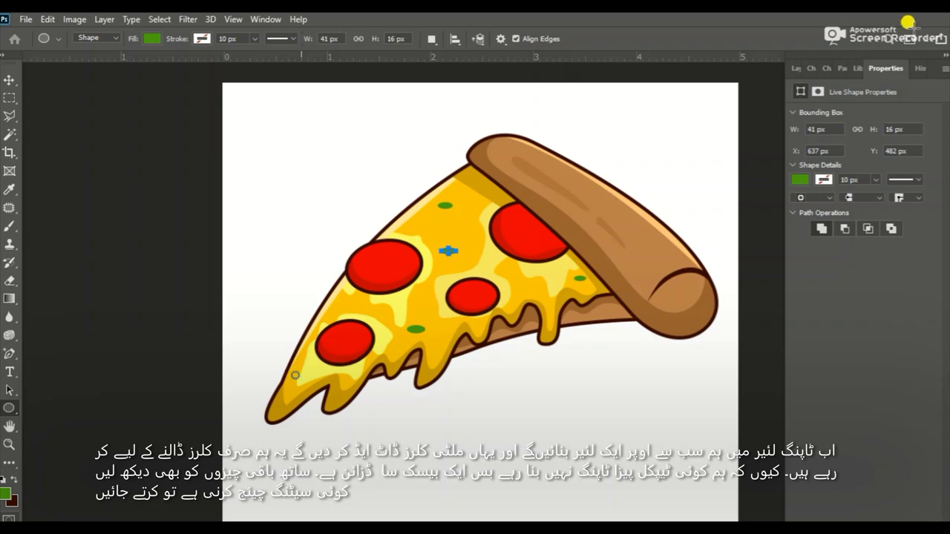
{"action": "left_click", "coordinate": [800, 68]}
{"action": "left_click_drag", "start_coordinate": [894, 303], "coordinate": [844, 291]}
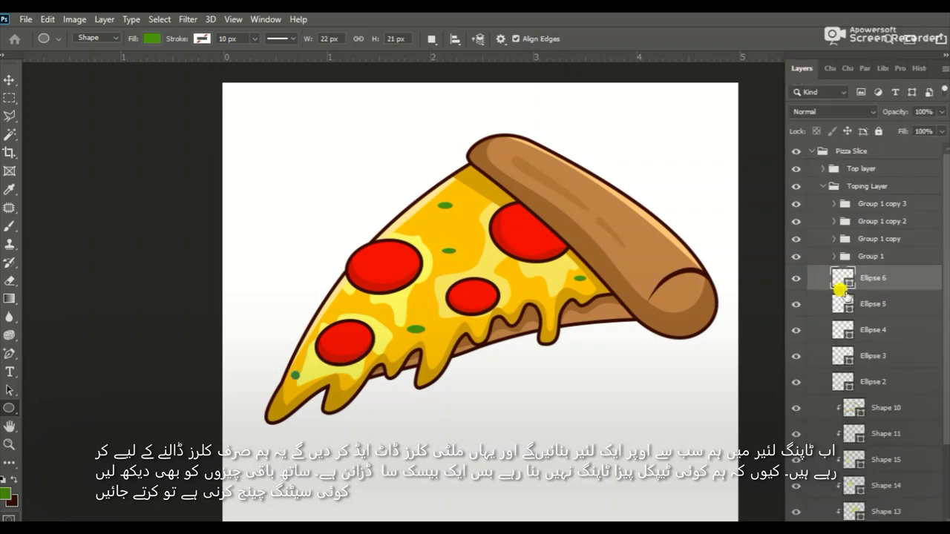
Step: Set the foreground to blue and draw four small blue dots on the cheese
{"action": "left_click", "coordinate": [15, 493]}
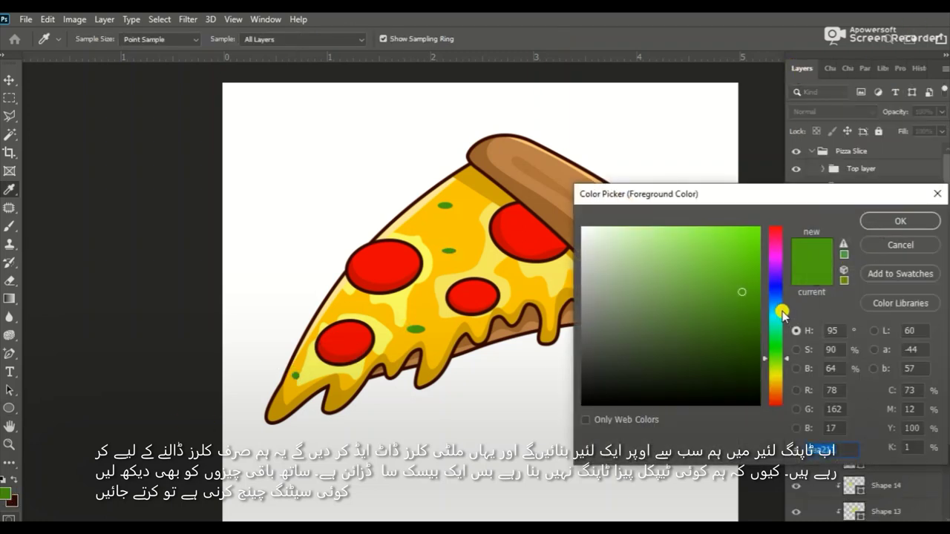
{"action": "left_click", "coordinate": [772, 307]}
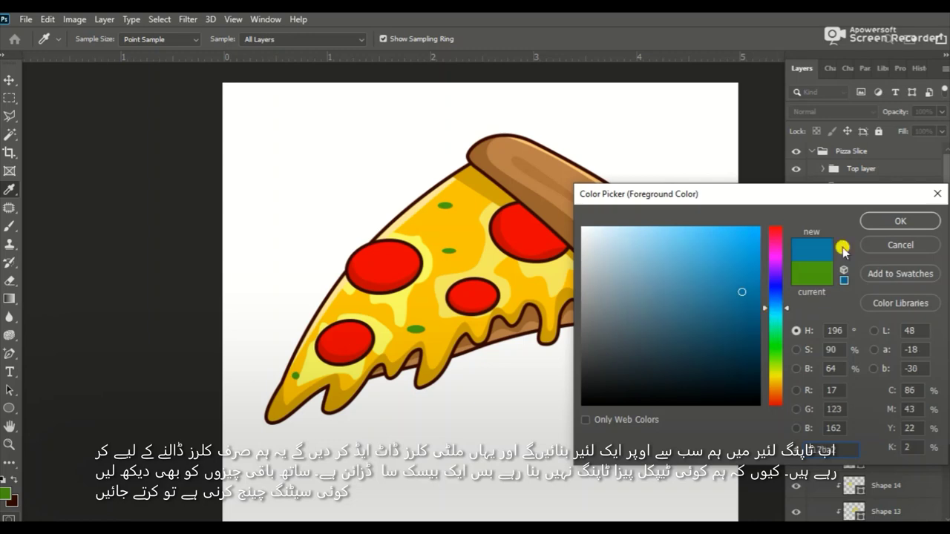
{"action": "left_click", "coordinate": [900, 221]}
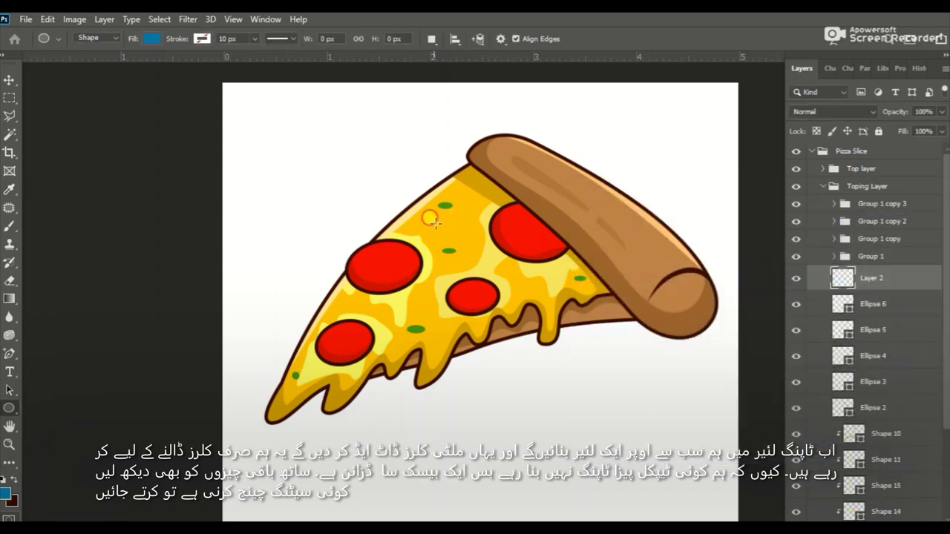
{"action": "left_click_drag", "start_coordinate": [429, 220], "coordinate": [443, 229]}
{"action": "left_click_drag", "start_coordinate": [559, 274], "coordinate": [574, 282]}
{"action": "left_click_drag", "start_coordinate": [412, 315], "coordinate": [422, 320]}
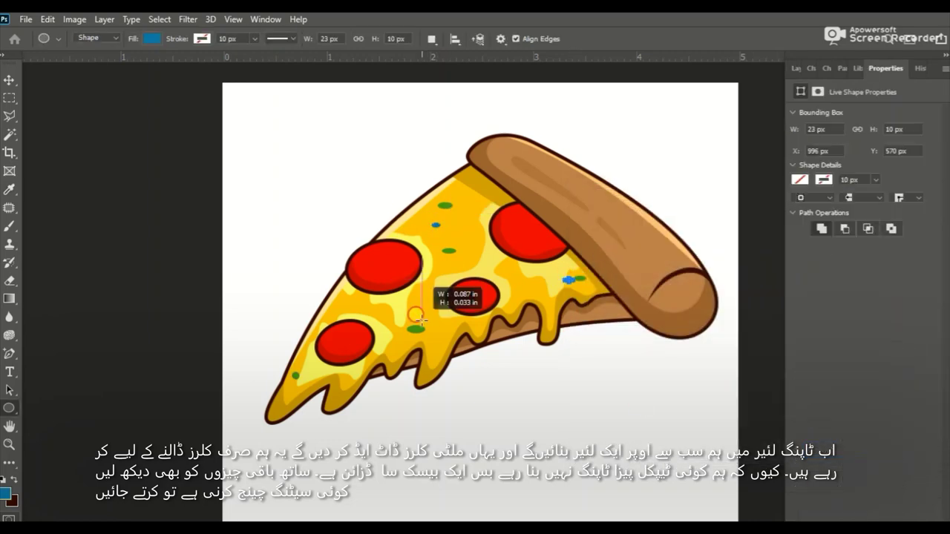
{"action": "left_click_drag", "start_coordinate": [349, 302], "coordinate": [363, 318]}
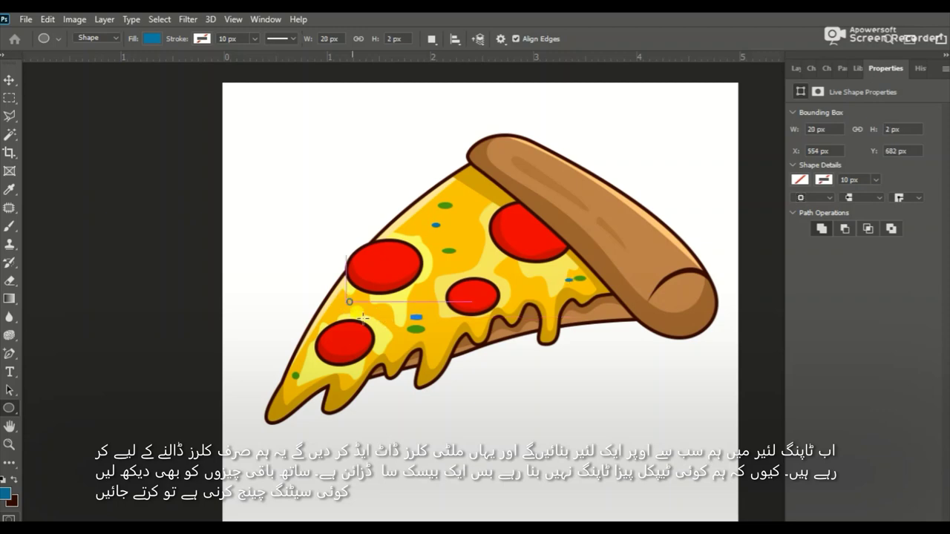
Step: Sample a golden yellow from the cheese and delete the Ellipse 9 dot
{"action": "left_click", "coordinate": [5, 493]}
{"action": "left_click", "coordinate": [428, 365]}
{"action": "left_click", "coordinate": [901, 221]}
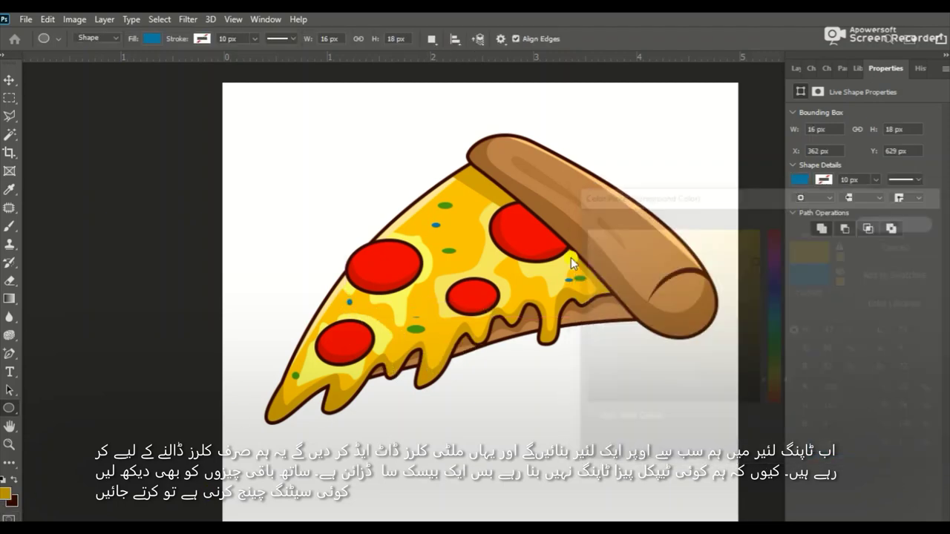
{"action": "left_click", "coordinate": [797, 72]}
{"action": "left_click", "coordinate": [833, 305]}
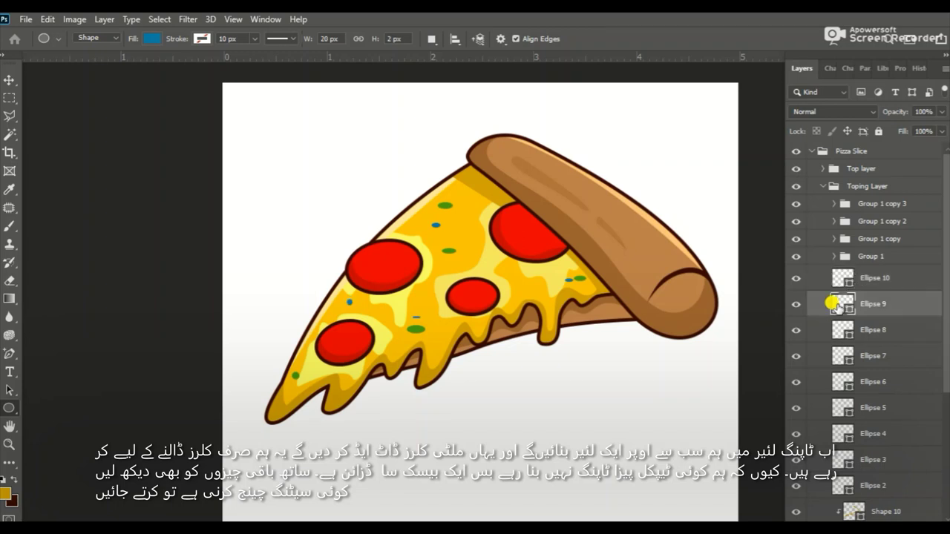
{"action": "key", "text": "Delete"}
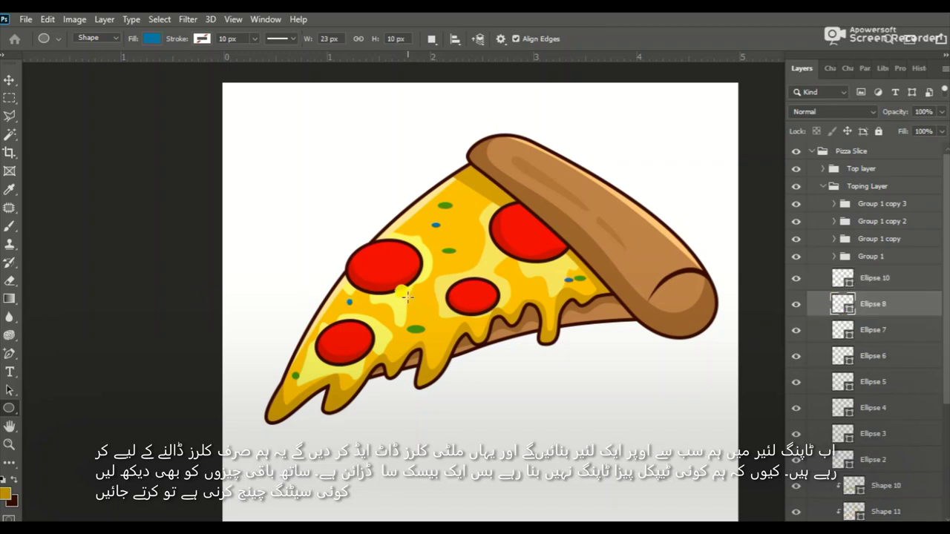
Step: Draw four small golden-yellow dots across the cheese
{"action": "left_click_drag", "start_coordinate": [413, 296], "coordinate": [429, 304]}
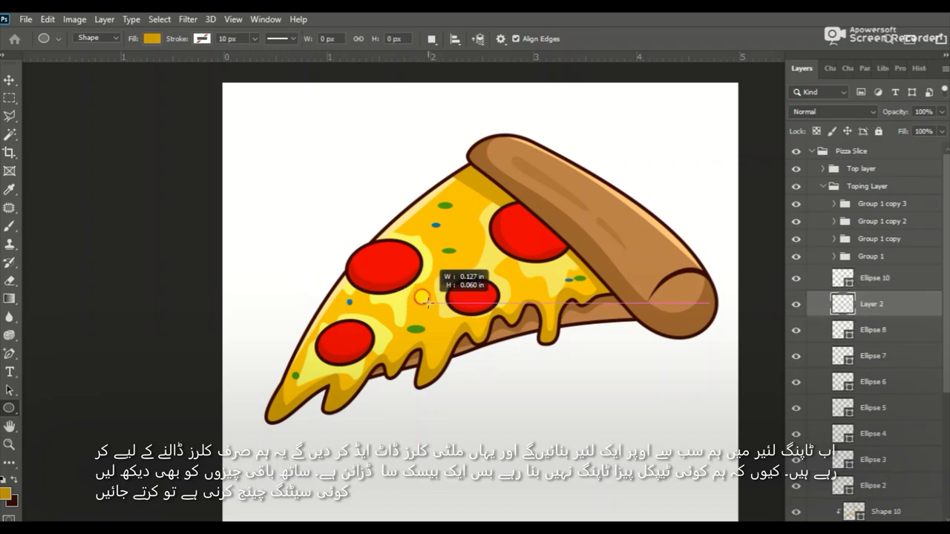
{"action": "left_click_drag", "start_coordinate": [472, 193], "coordinate": [479, 197]}
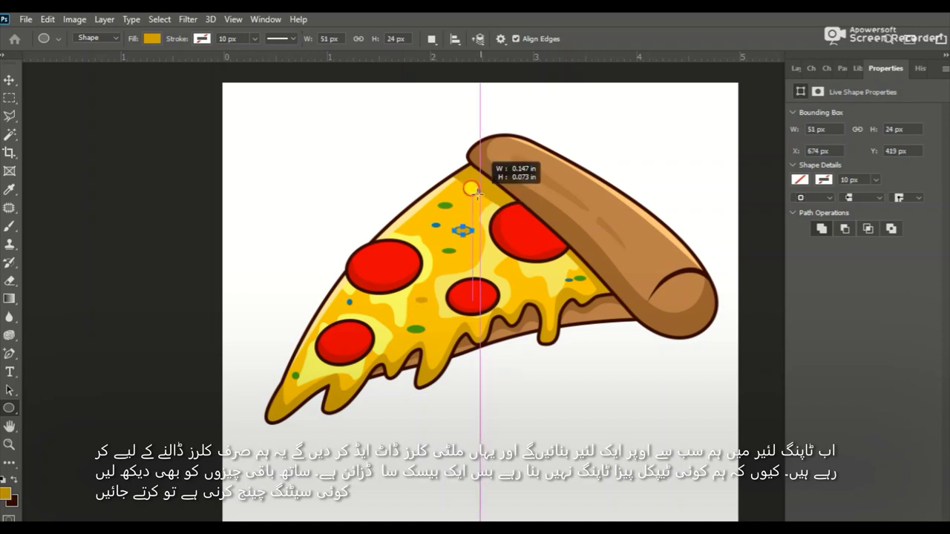
{"action": "left_click_drag", "start_coordinate": [389, 327], "coordinate": [397, 331]}
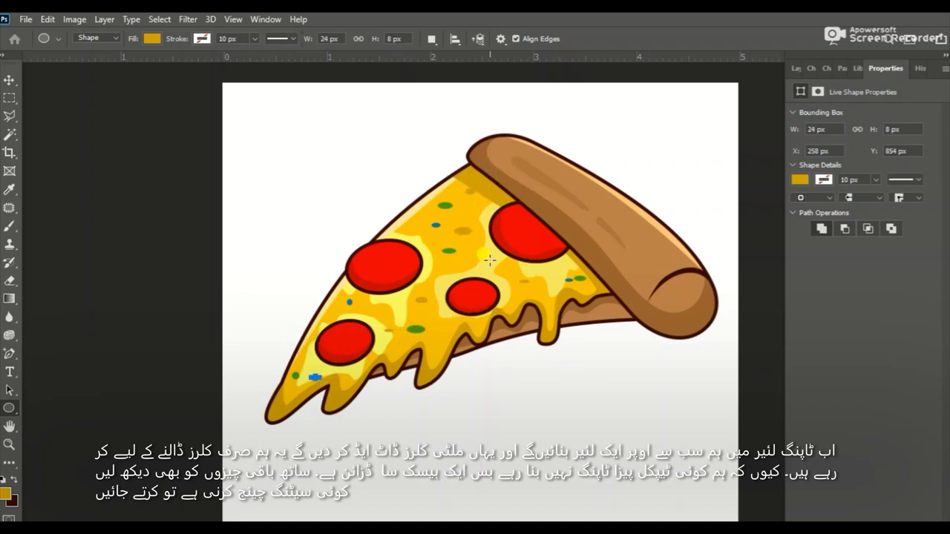
{"action": "left_click_drag", "start_coordinate": [481, 257], "coordinate": [492, 263]}
{"action": "left_click", "coordinate": [797, 68]}
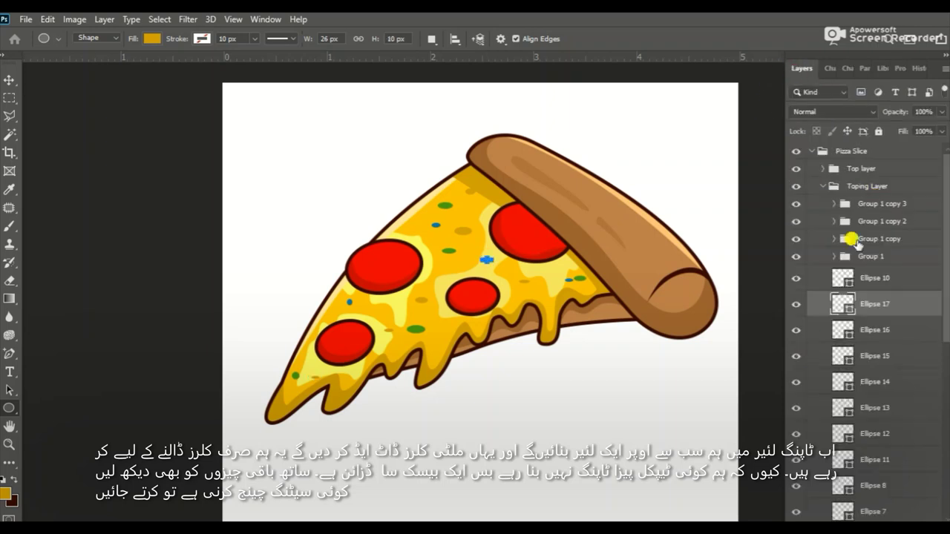
Step: Fit the canvas, then slightly shrink and rotate the Pizza Slice group
{"action": "key", "text": "v"}
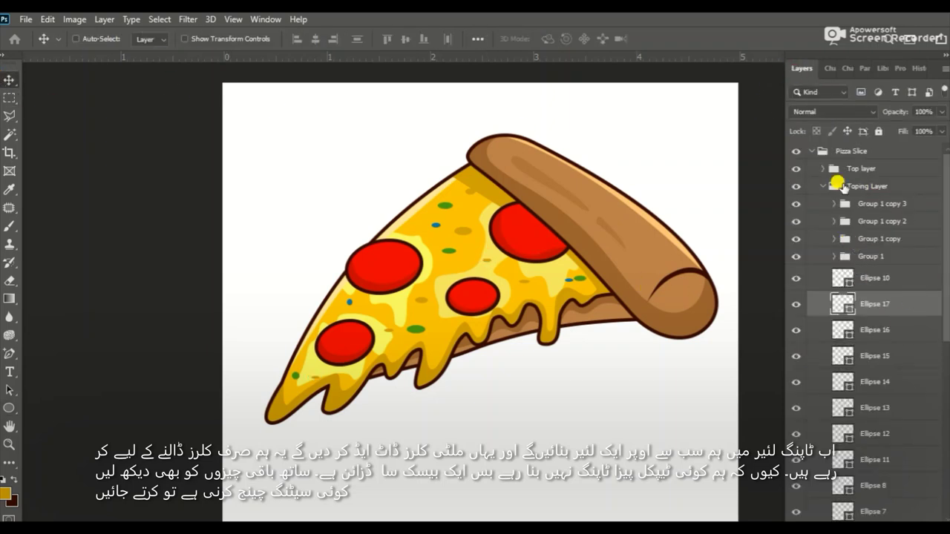
{"action": "key", "text": "z"}
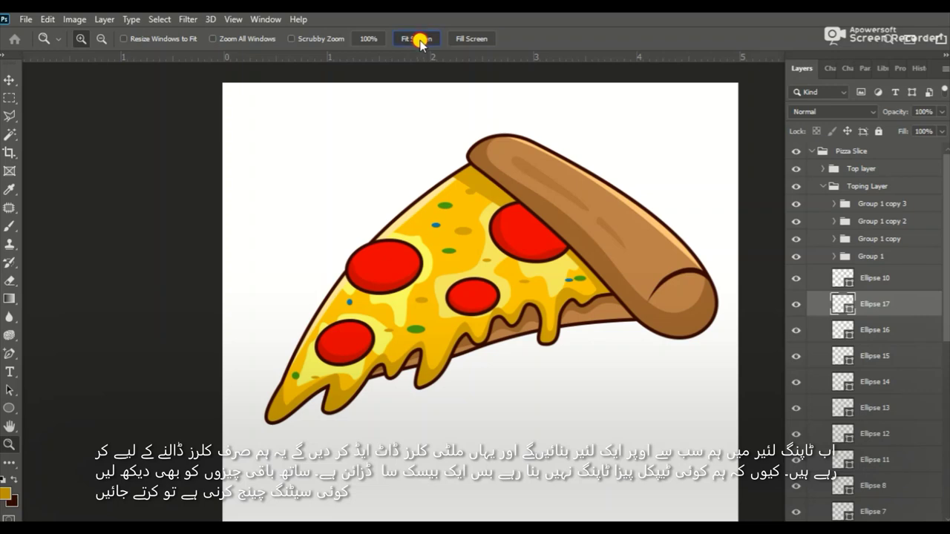
{"action": "left_click", "coordinate": [365, 39]}
{"action": "left_click", "coordinate": [407, 39]}
{"action": "left_click", "coordinate": [846, 151]}
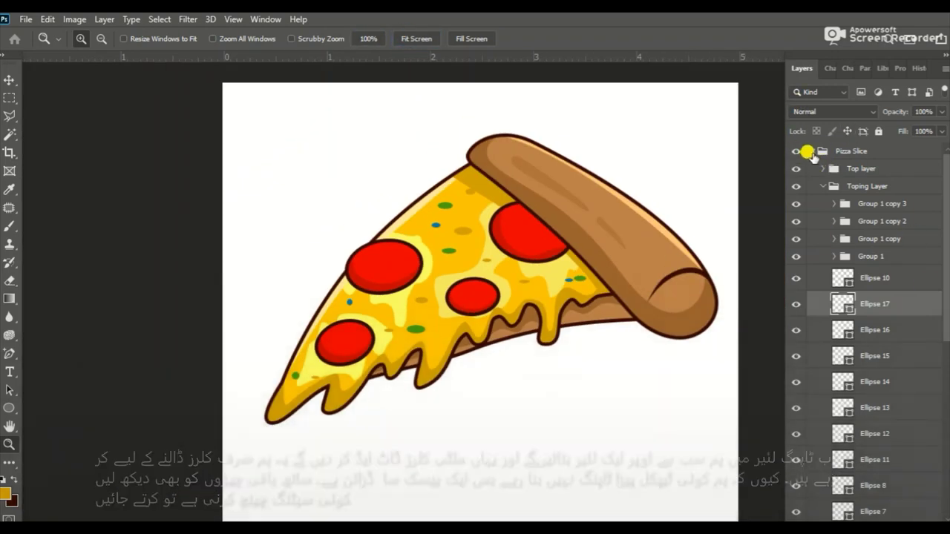
{"action": "left_click", "coordinate": [812, 151]}
{"action": "key", "text": "ctrl+t"}
{"action": "left_click_drag", "start_coordinate": [717, 421], "coordinate": [706, 417]}
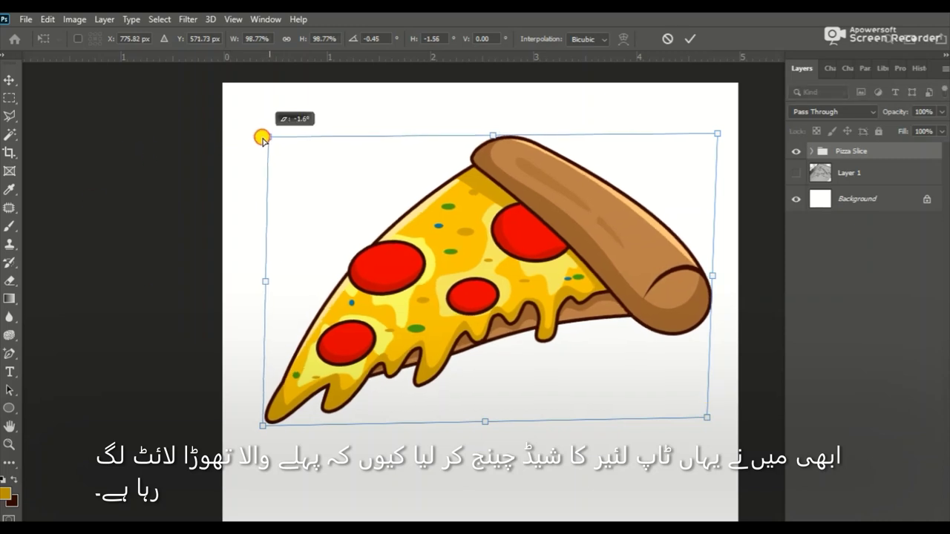
{"action": "left_click_drag", "start_coordinate": [264, 133], "coordinate": [275, 134]}
{"action": "key", "text": "Return"}
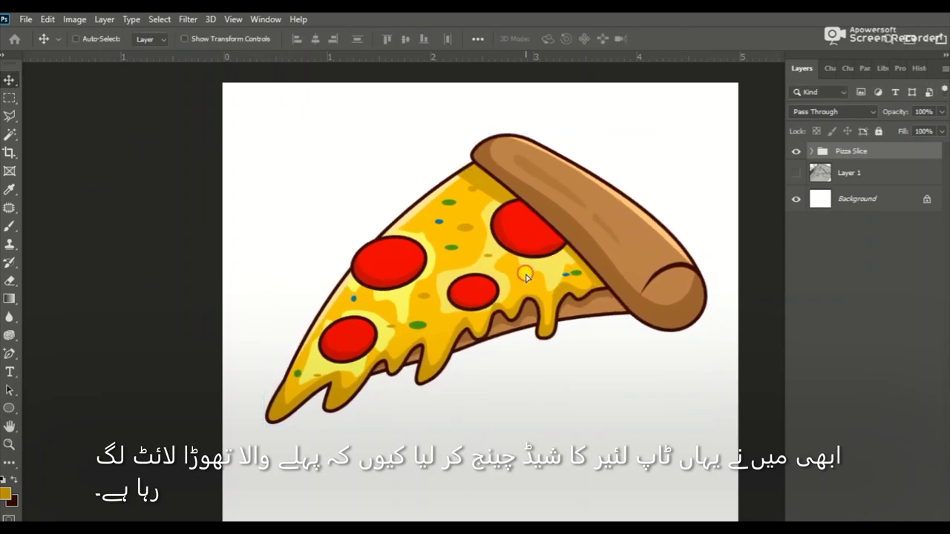
Step: Change crust Shape 4's fill to a darker brown, #a76020
{"action": "left_click", "coordinate": [812, 151]}
{"action": "left_click", "coordinate": [822, 186]}
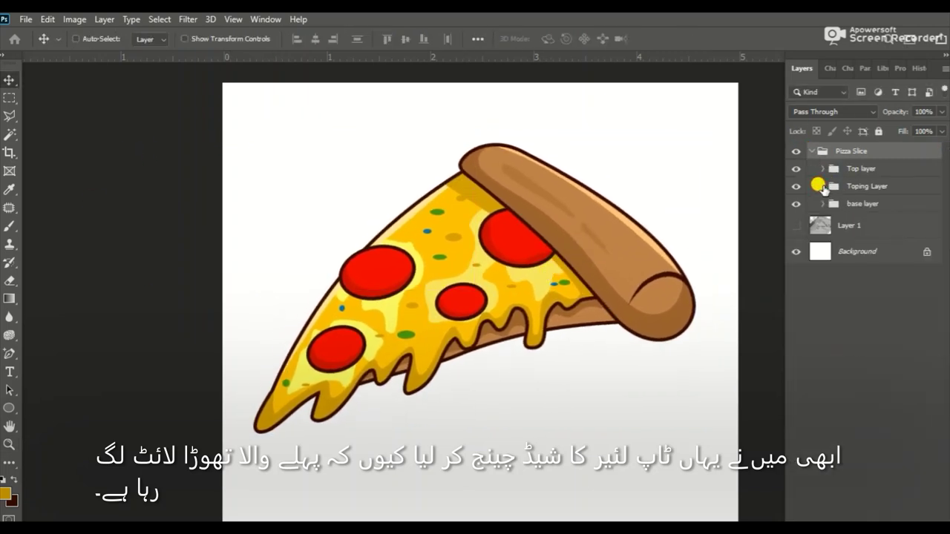
{"action": "left_click", "coordinate": [823, 168]}
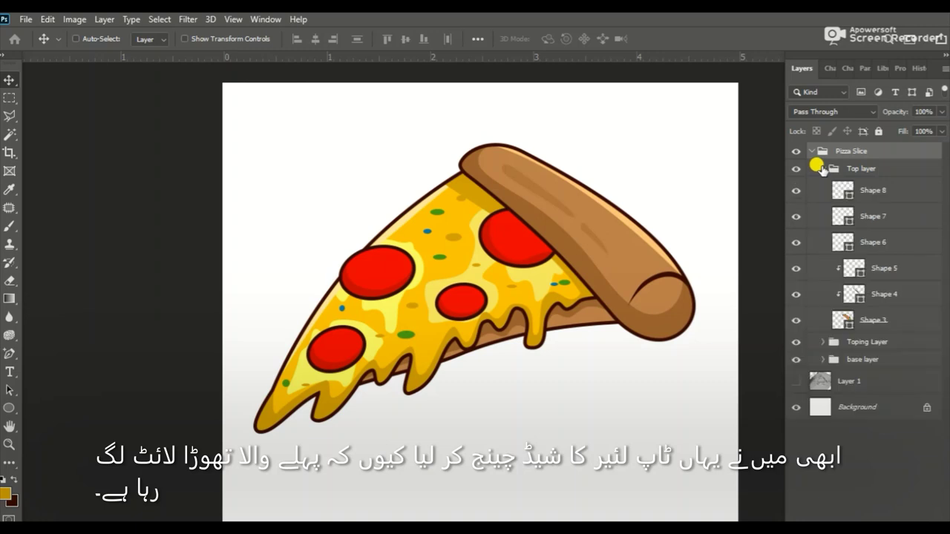
{"action": "double_click", "coordinate": [859, 297]}
{"action": "left_click_drag", "start_coordinate": [752, 186], "coordinate": [852, 64]}
{"action": "left_click", "coordinate": [822, 164]}
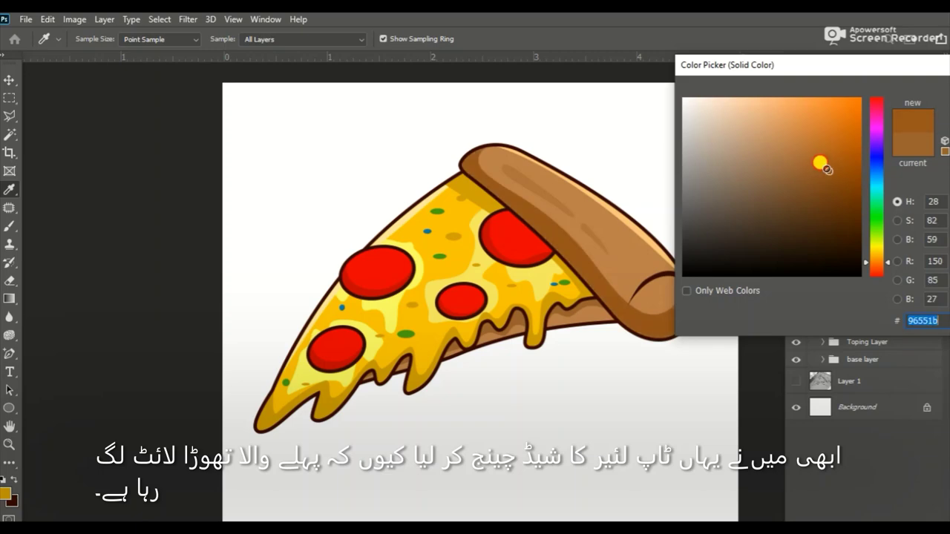
{"action": "left_click_drag", "start_coordinate": [827, 170], "coordinate": [833, 160]}
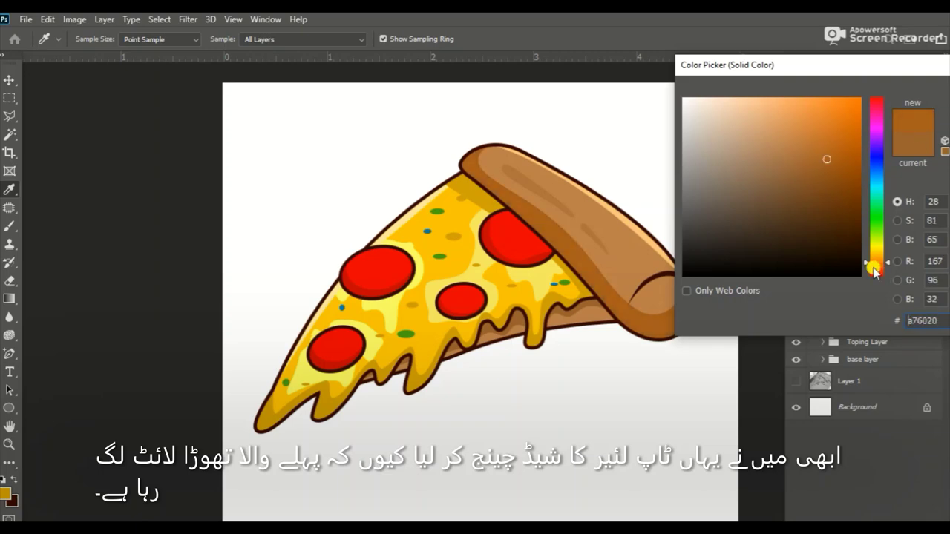
{"action": "left_click_drag", "start_coordinate": [874, 271], "coordinate": [878, 270]}
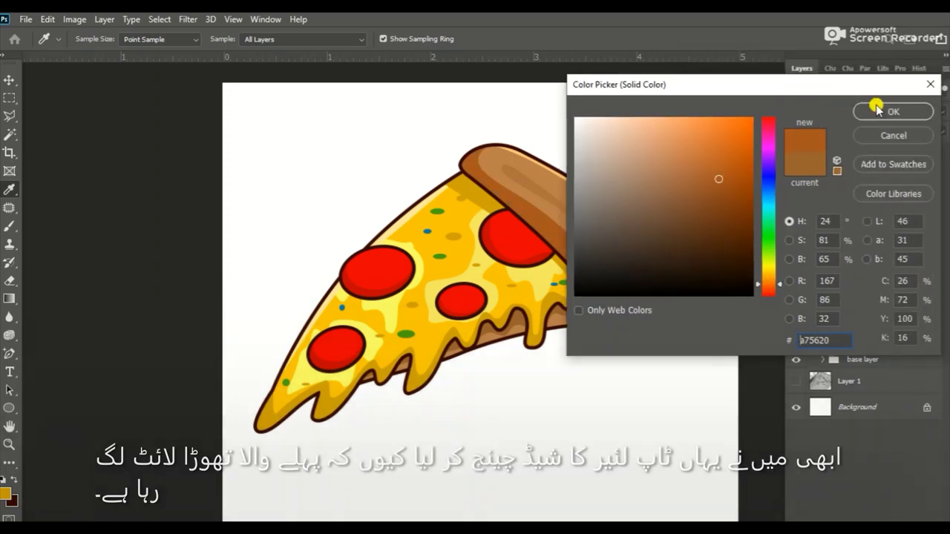
{"action": "left_click", "coordinate": [863, 108]}
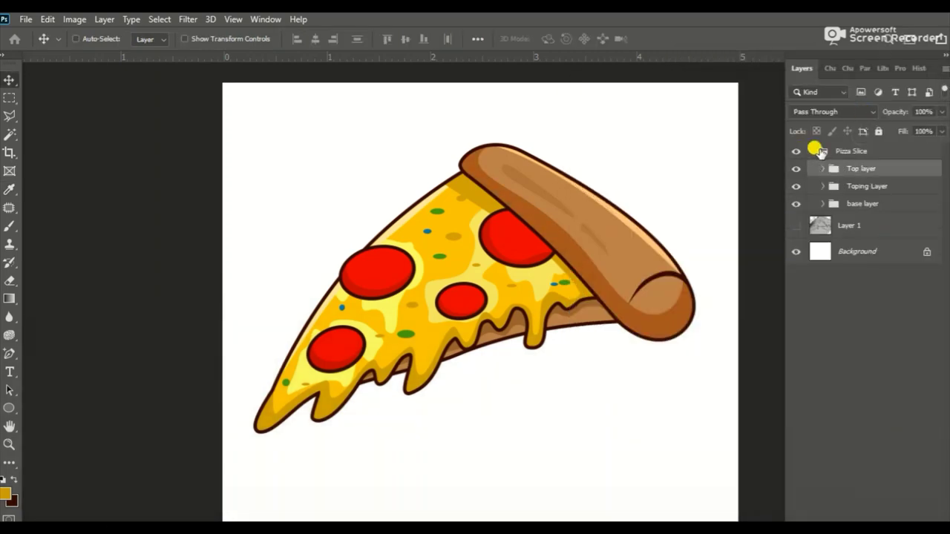
{"action": "left_click", "coordinate": [825, 187]}
{"action": "scroll", "coordinate": [846, 349], "scroll_direction": "down", "scroll_amount": 2}
{"action": "left_click", "coordinate": [852, 386]}
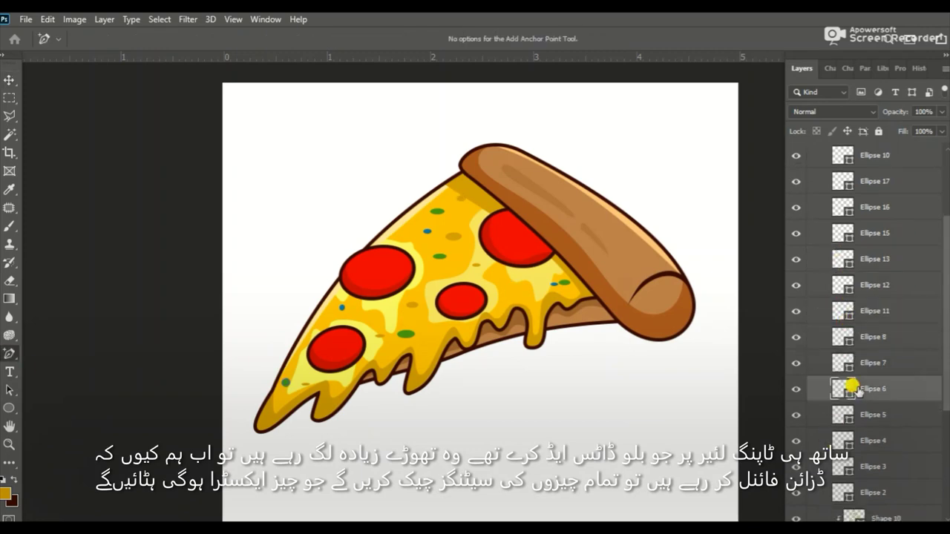
{"action": "left_click", "coordinate": [837, 336]}
{"action": "key", "text": "Delete"}
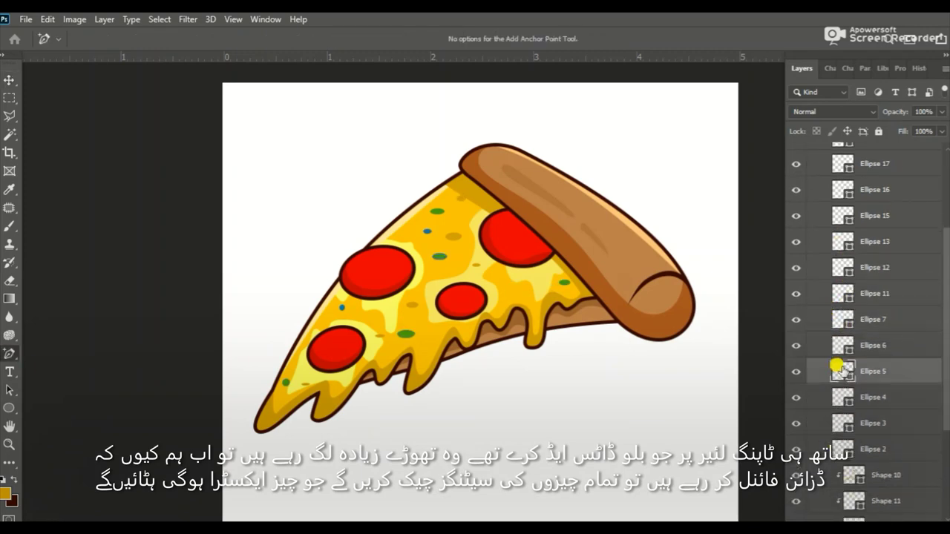
{"action": "left_click", "coordinate": [836, 347]}
{"action": "scroll", "coordinate": [894, 335], "scroll_direction": "up", "scroll_amount": 10}
{"action": "left_click", "coordinate": [806, 151]}
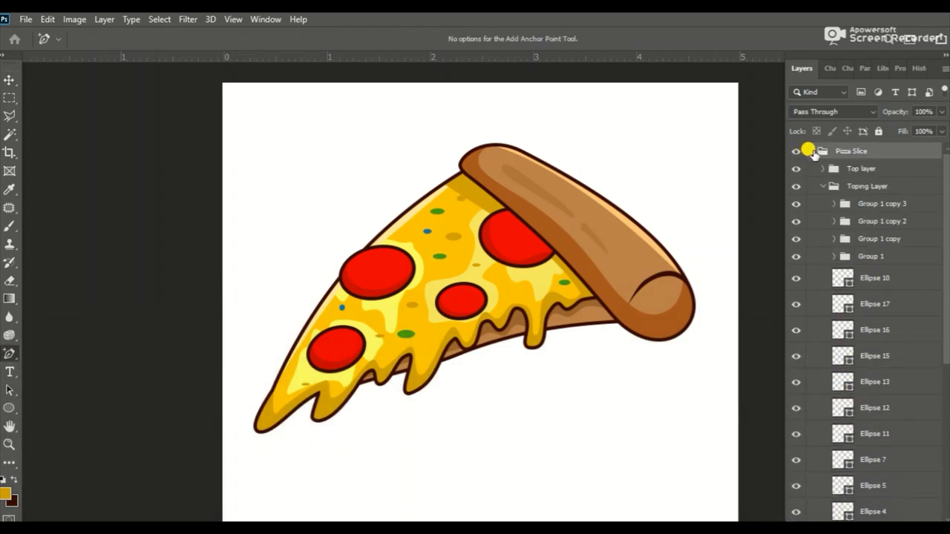
{"action": "left_click", "coordinate": [9, 80]}
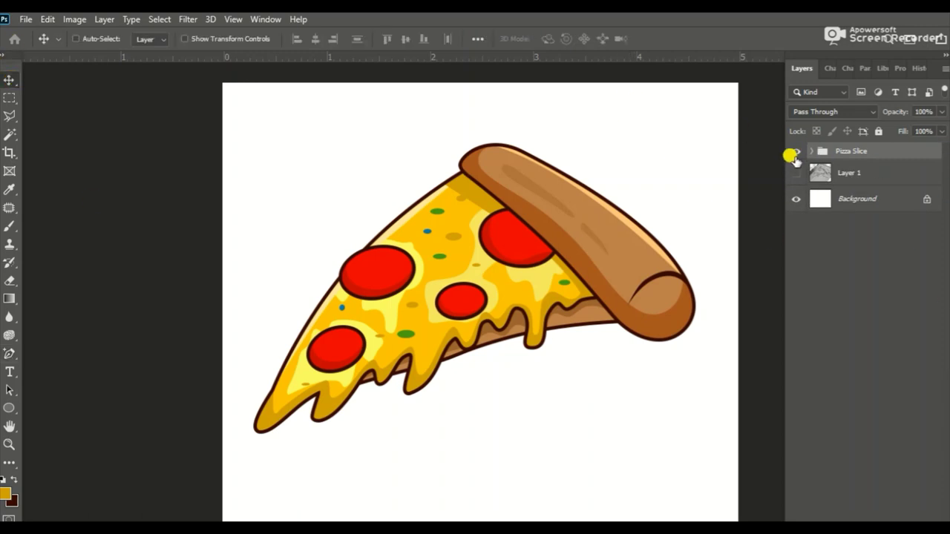
{"action": "left_click", "coordinate": [844, 173]}
{"action": "left_click", "coordinate": [795, 150]}
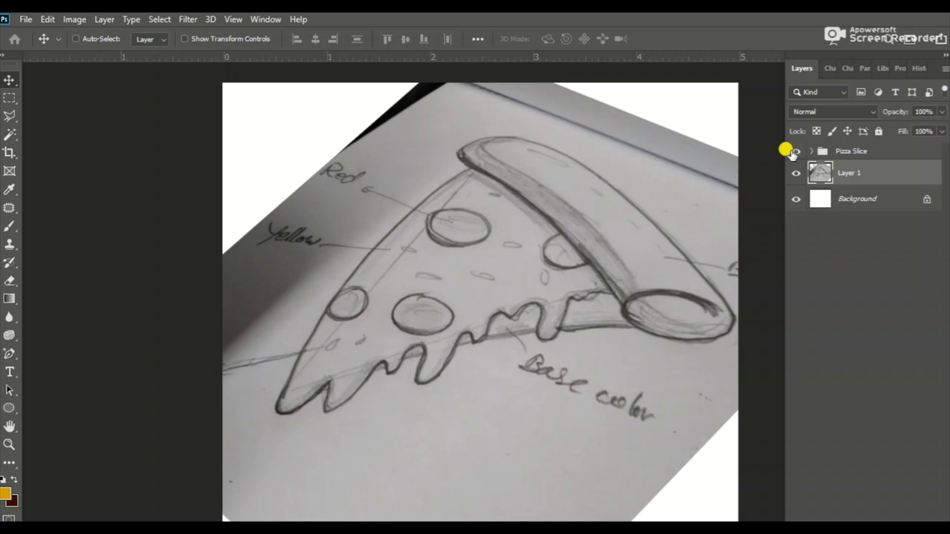
{"action": "left_click", "coordinate": [795, 151]}
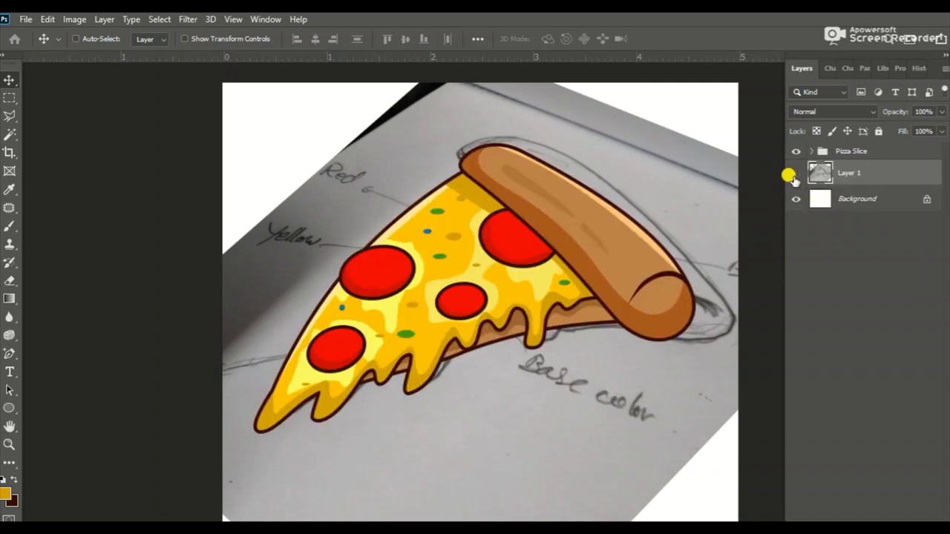
{"action": "left_click", "coordinate": [795, 174]}
{"action": "left_click", "coordinate": [810, 151]}
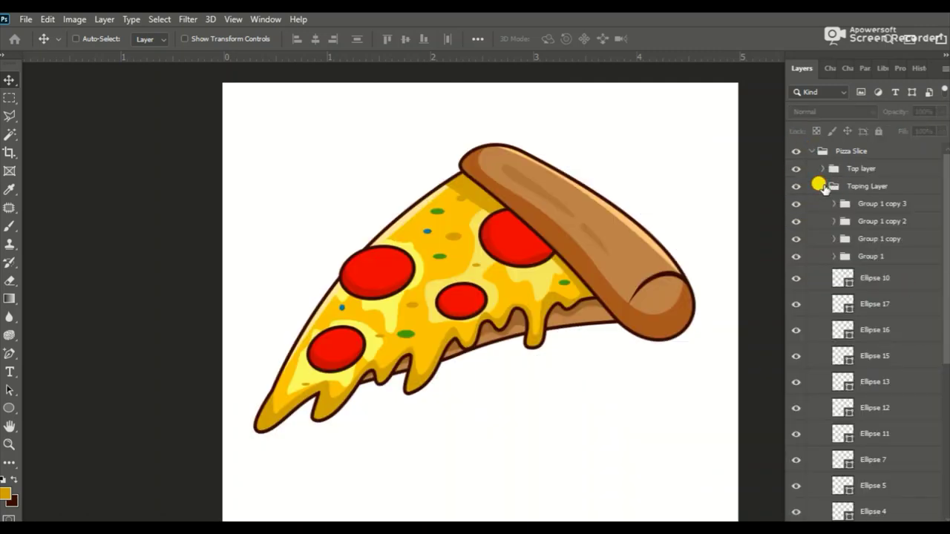
Step: Select base layer's Shape 2 and reshape its right end along the crust edge
{"action": "left_click", "coordinate": [822, 185]}
{"action": "left_click", "coordinate": [861, 204]}
{"action": "left_click", "coordinate": [823, 204]}
{"action": "left_click", "coordinate": [859, 249]}
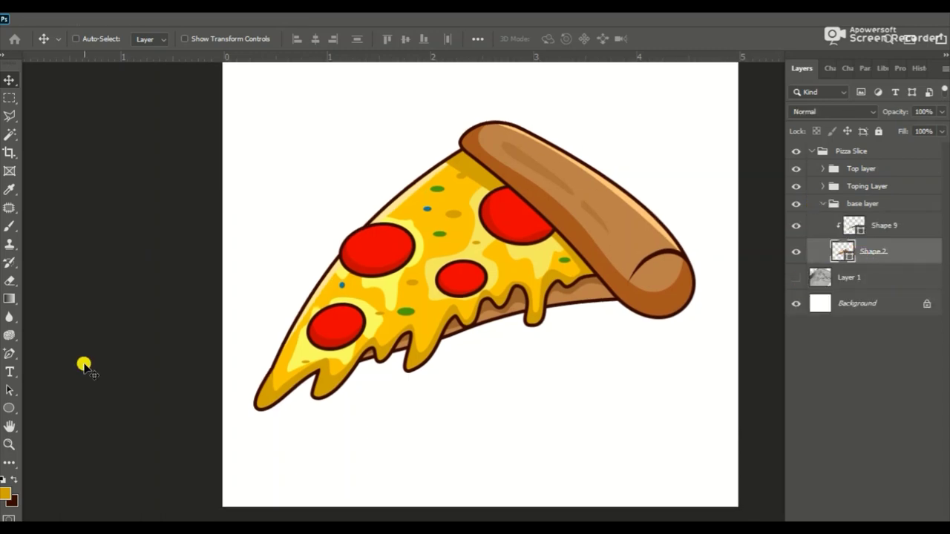
{"action": "left_click", "coordinate": [9, 354]}
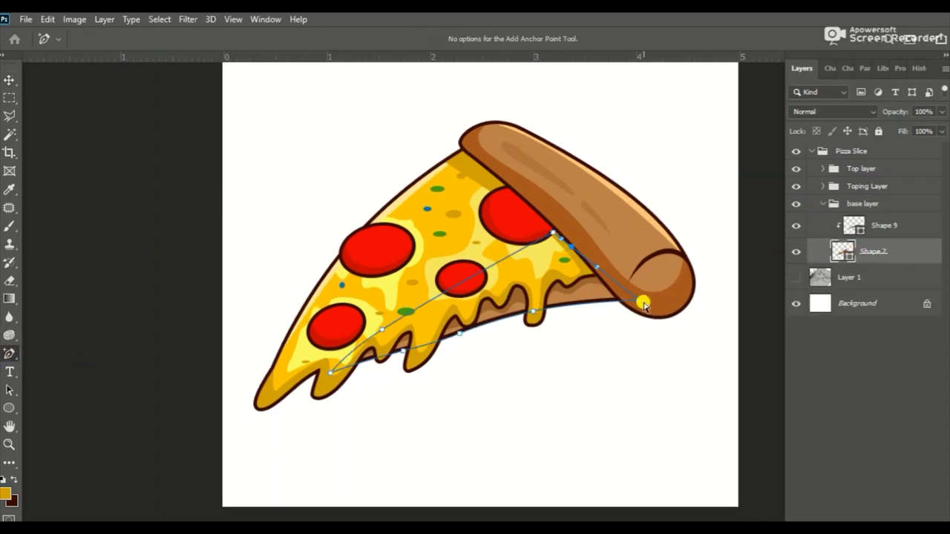
{"action": "left_click_drag", "start_coordinate": [643, 304], "coordinate": [661, 309]}
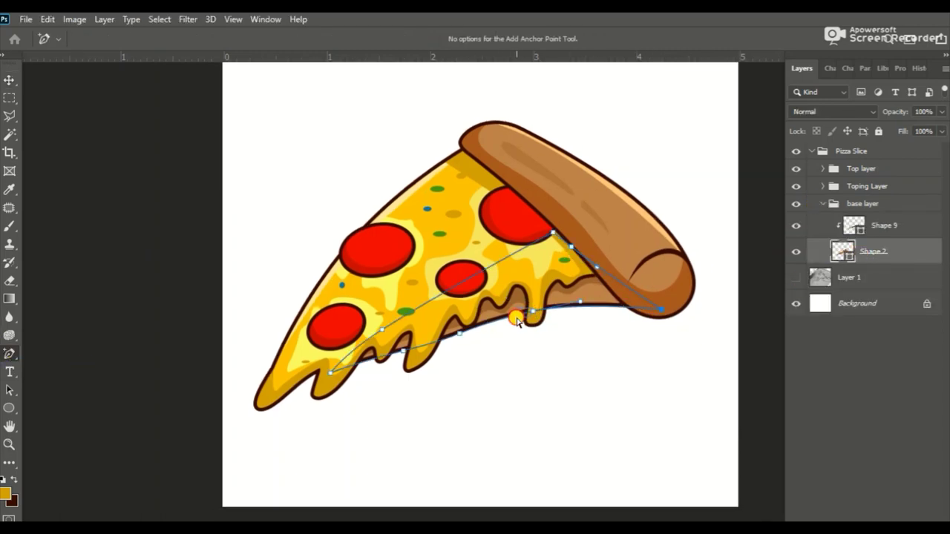
{"action": "left_click_drag", "start_coordinate": [517, 319], "coordinate": [532, 318]}
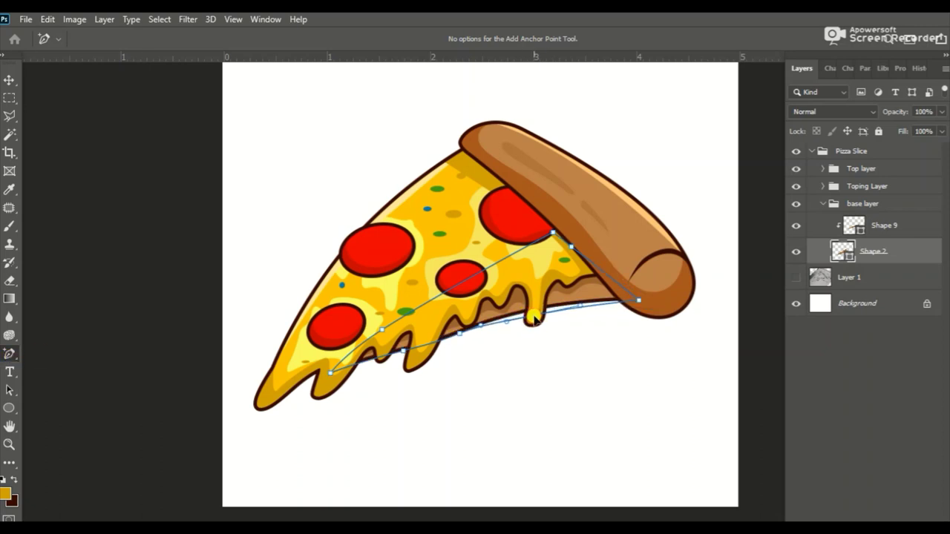
{"action": "left_click_drag", "start_coordinate": [638, 300], "coordinate": [646, 306]}
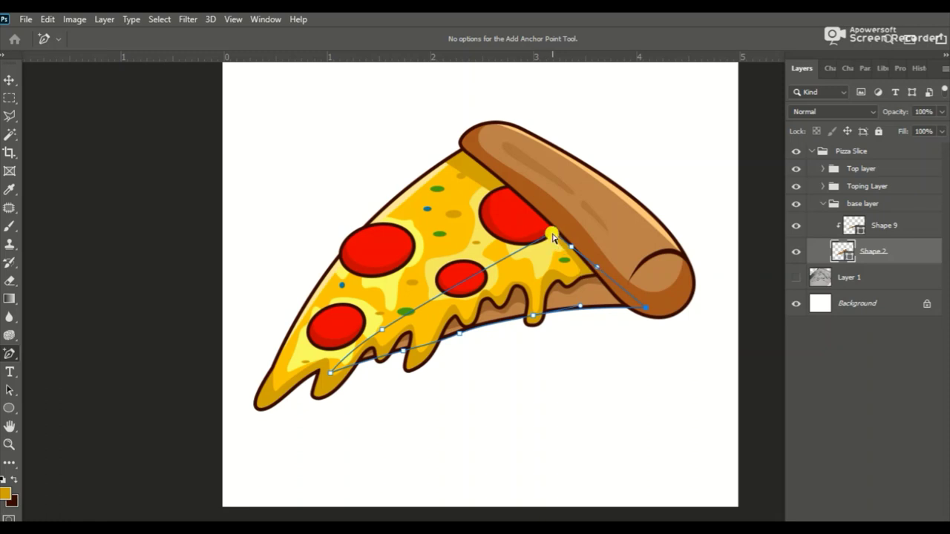
{"action": "left_click_drag", "start_coordinate": [553, 236], "coordinate": [600, 245]}
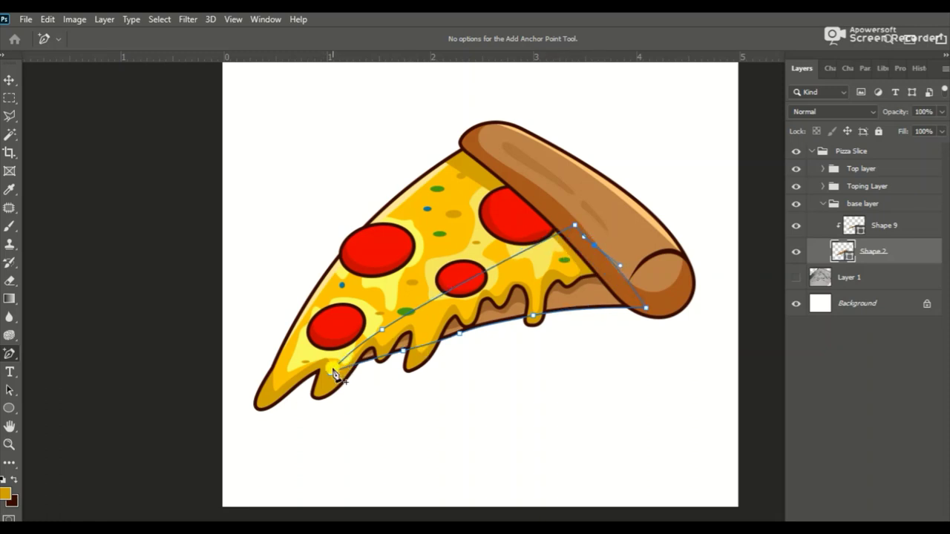
Step: Extend Shape 2's lower end toward the slice tip, adding anchors to curve its edges
{"action": "left_click_drag", "start_coordinate": [330, 377], "coordinate": [290, 385]}
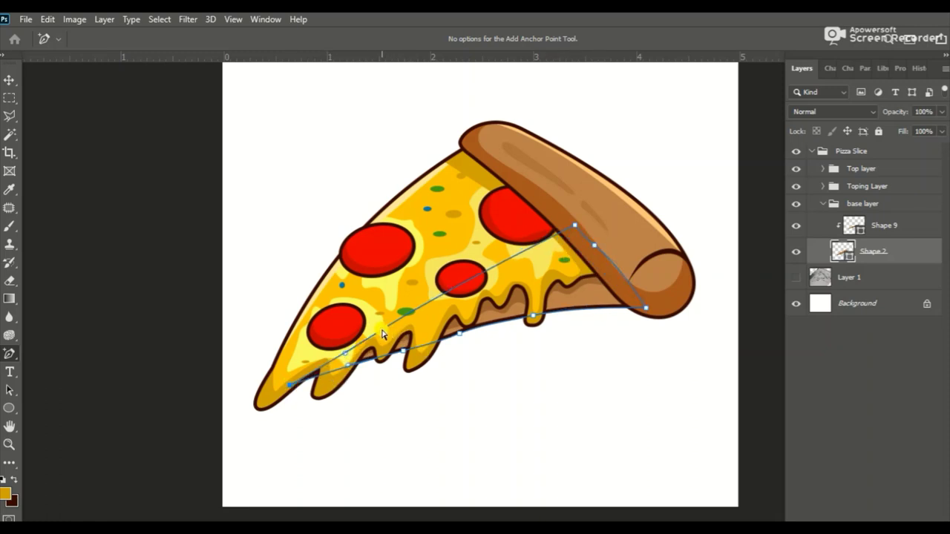
{"action": "left_click_drag", "start_coordinate": [383, 335], "coordinate": [363, 328]}
{"action": "left_click_drag", "start_coordinate": [288, 387], "coordinate": [281, 391]}
{"action": "left_click_drag", "start_coordinate": [347, 366], "coordinate": [379, 358]}
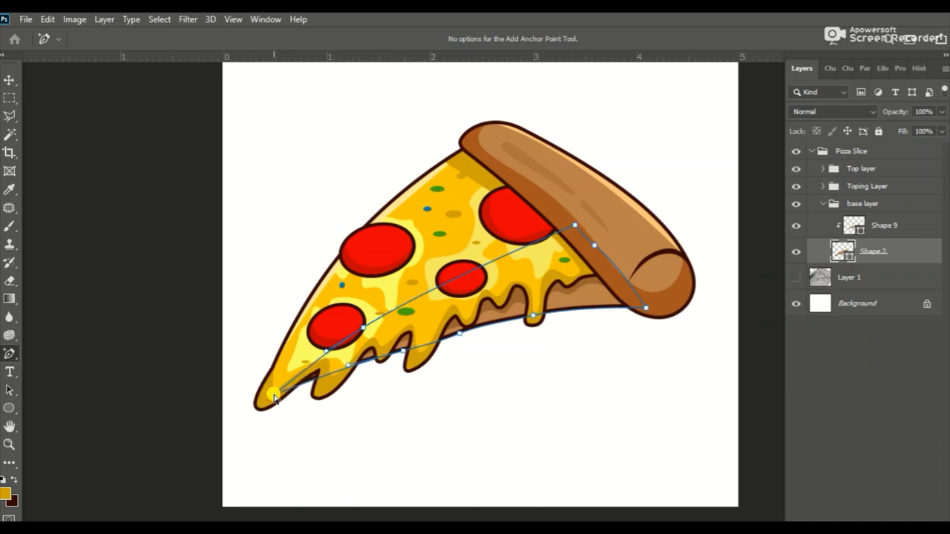
{"action": "left_click_drag", "start_coordinate": [276, 396], "coordinate": [304, 371]}
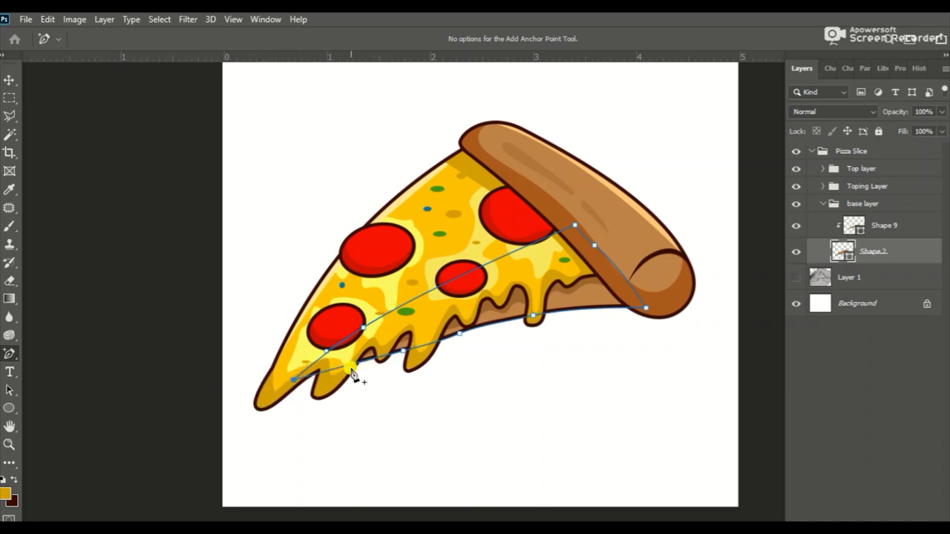
{"action": "left_click", "coordinate": [535, 317]}
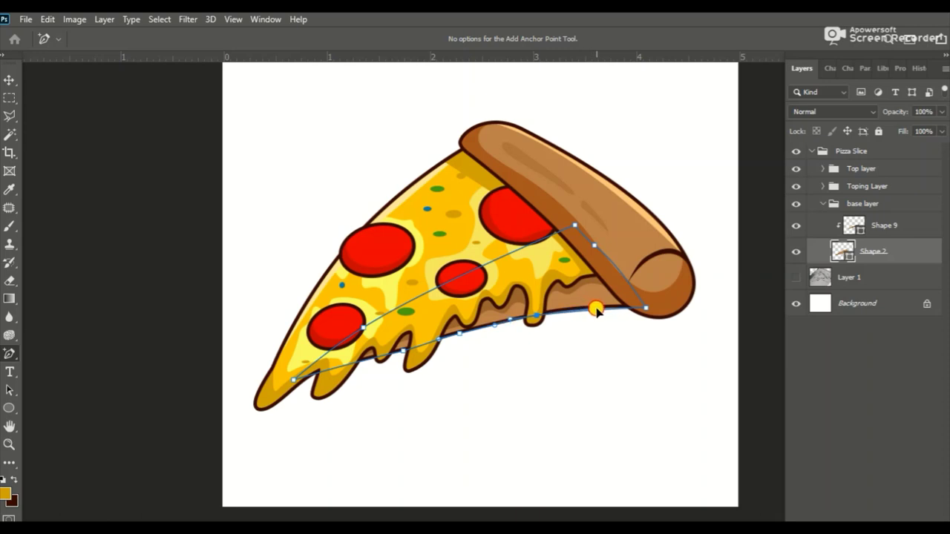
{"action": "left_click", "coordinate": [583, 240]}
{"action": "key", "text": "Return"}
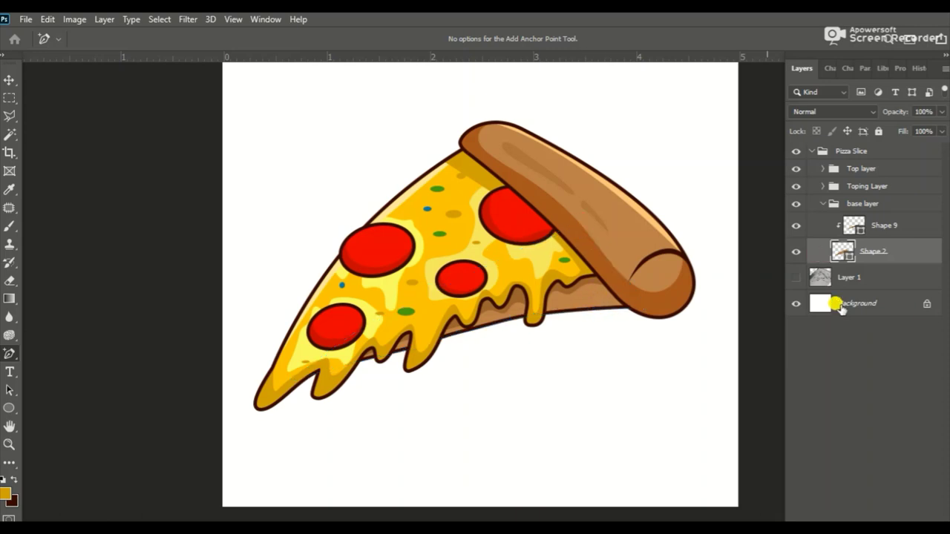
Step: Check Shape 9's path anchors, then reselect Shape 2 and collapse the base layer group
{"action": "left_click", "coordinate": [853, 223]}
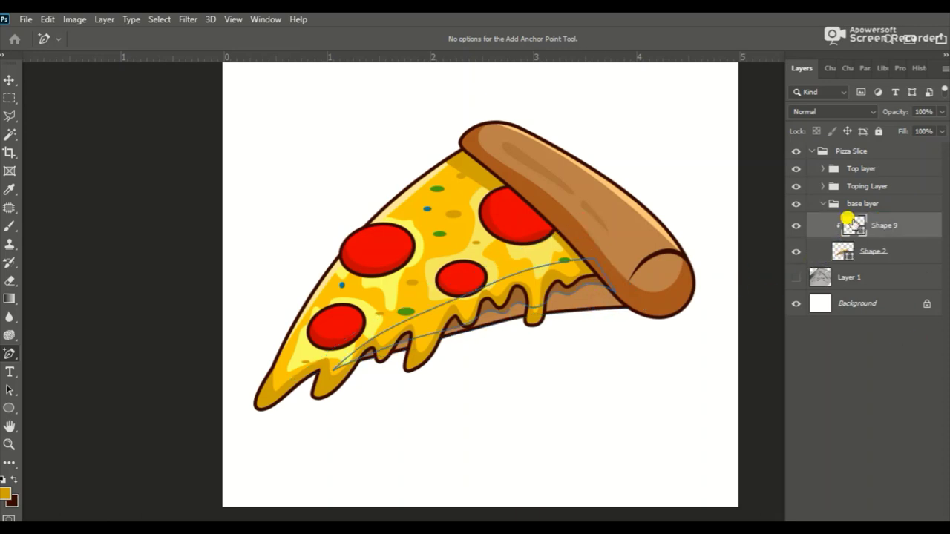
{"action": "left_click", "coordinate": [576, 288]}
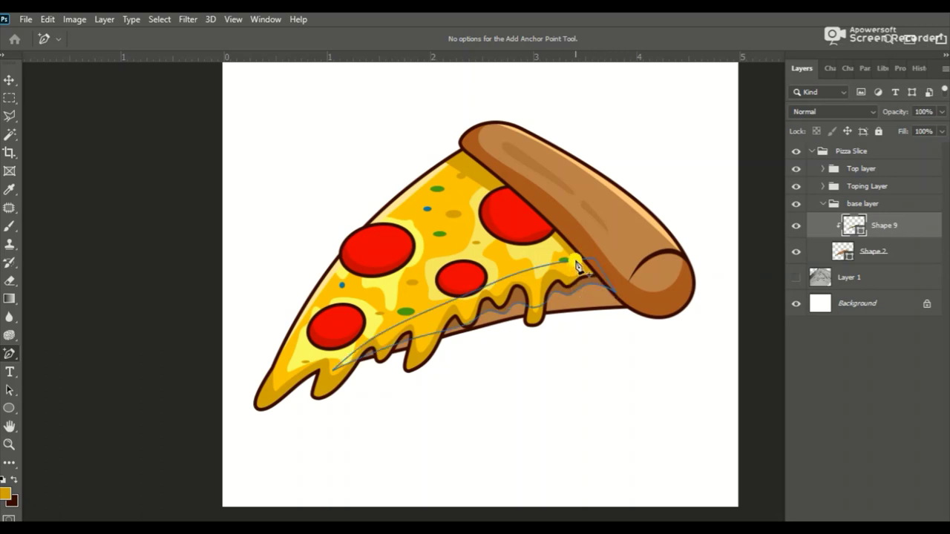
{"action": "left_click", "coordinate": [615, 296]}
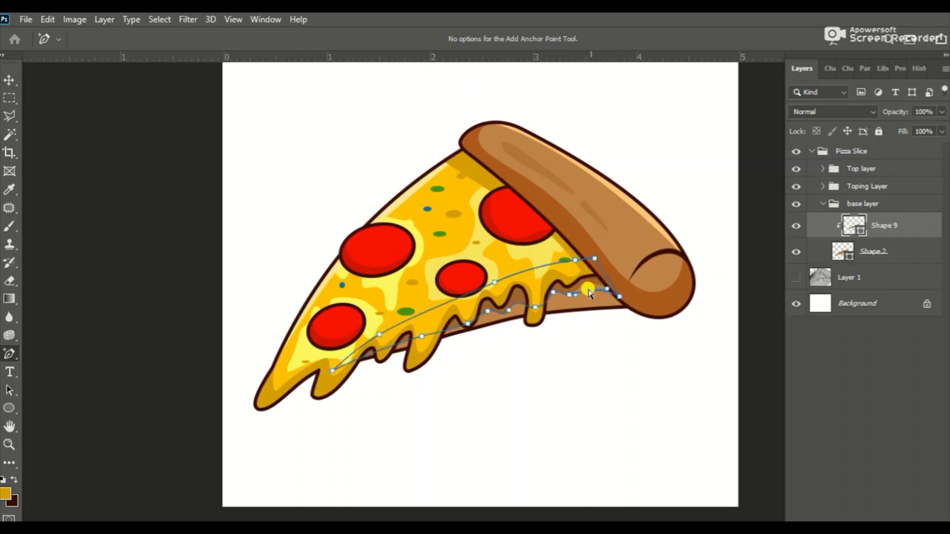
{"action": "left_click", "coordinate": [860, 246]}
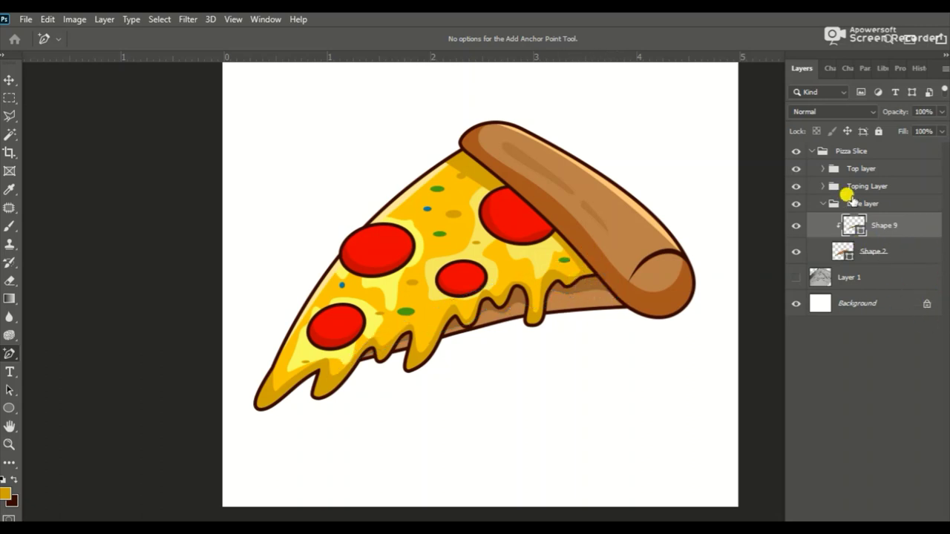
{"action": "left_click", "coordinate": [822, 204]}
Step: Slightly rotate and widen the Toping Layer group with Free Transform
{"action": "left_click", "coordinate": [626, 307]}
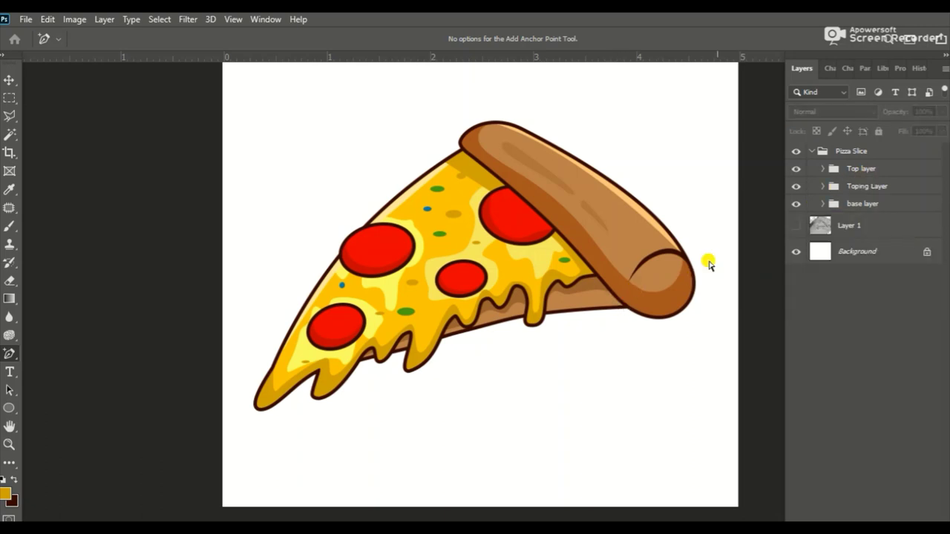
{"action": "left_click", "coordinate": [869, 187]}
{"action": "key", "text": "ctrl+t"}
{"action": "left_click_drag", "start_coordinate": [621, 275], "coordinate": [630, 283]}
{"action": "left_click_drag", "start_coordinate": [245, 141], "coordinate": [240, 140]}
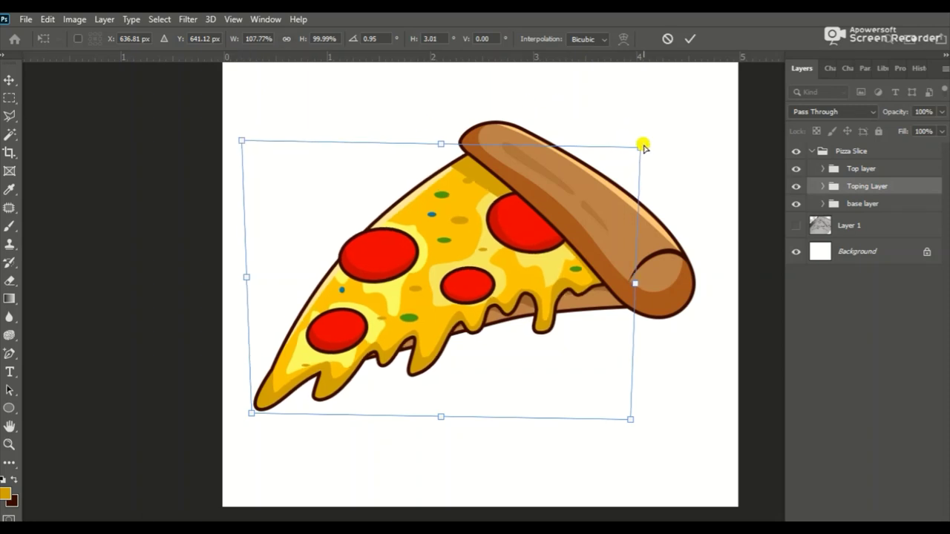
{"action": "left_click_drag", "start_coordinate": [643, 146], "coordinate": [636, 141]}
{"action": "key", "text": "super+space"}
{"action": "key", "text": "Return"}
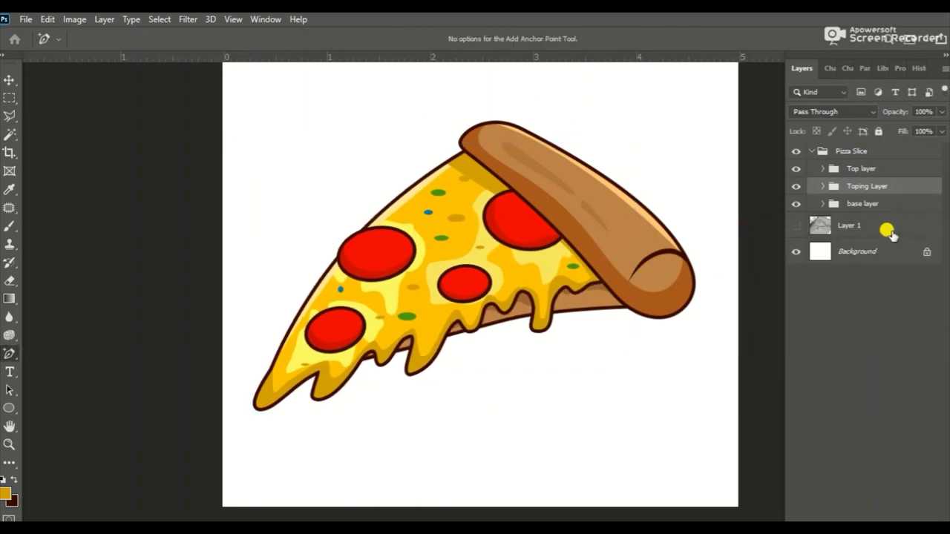
Step: Slightly rotate the Top layer crust group
{"action": "left_click", "coordinate": [851, 166]}
{"action": "key", "text": "ctrl+t"}
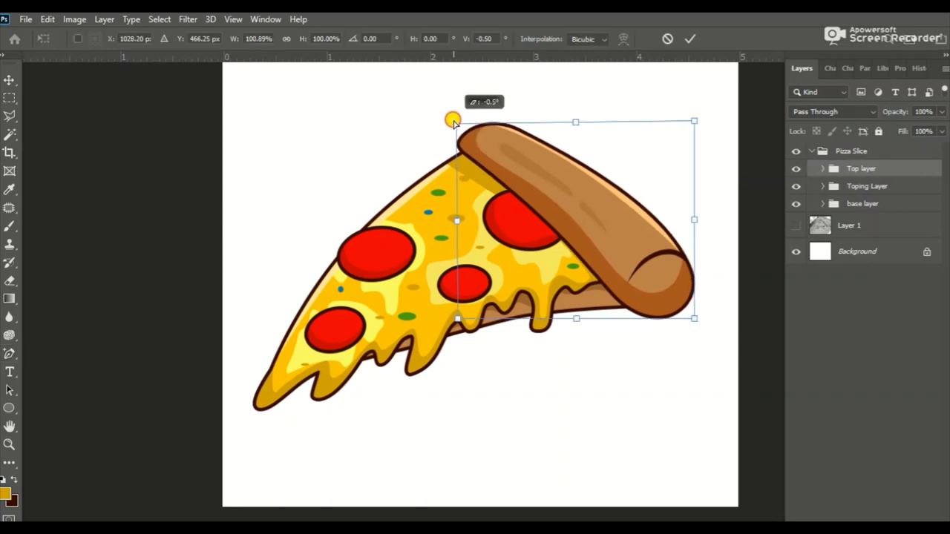
{"action": "left_click_drag", "start_coordinate": [452, 117], "coordinate": [579, 318]}
{"action": "key", "text": "Return"}
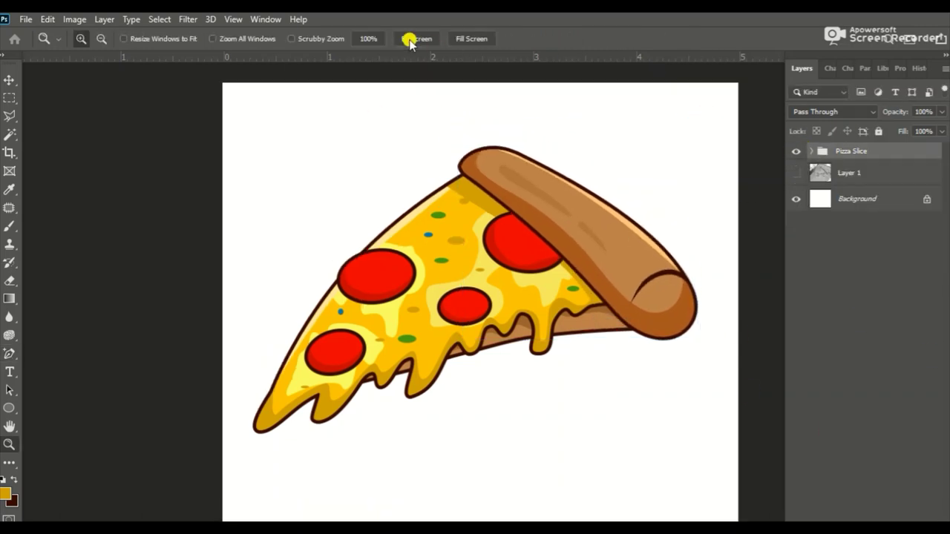
{"action": "key", "text": "v"}
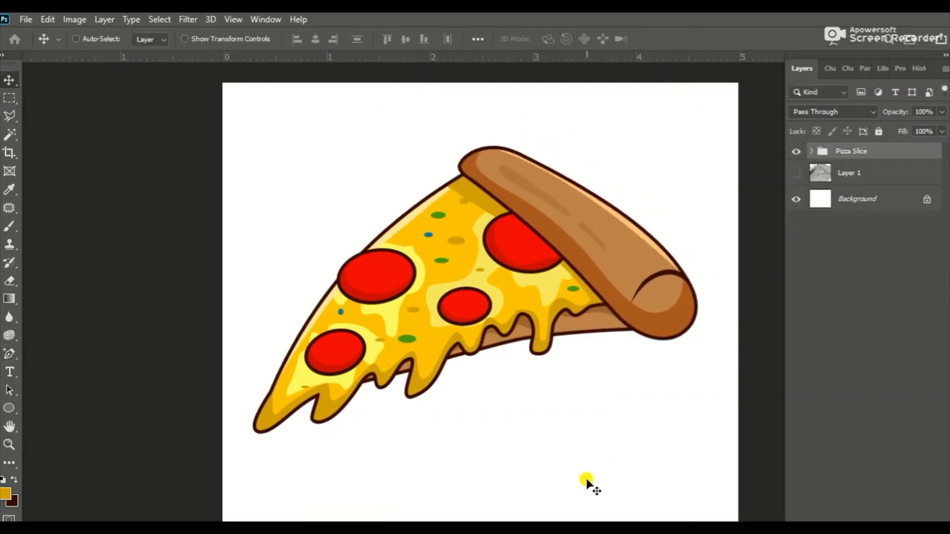
Step: Select cheese Shape 1 and add an anchor to lower the slice's left tip
{"action": "scroll", "coordinate": [816, 356], "scroll_direction": "down", "scroll_amount": 10}
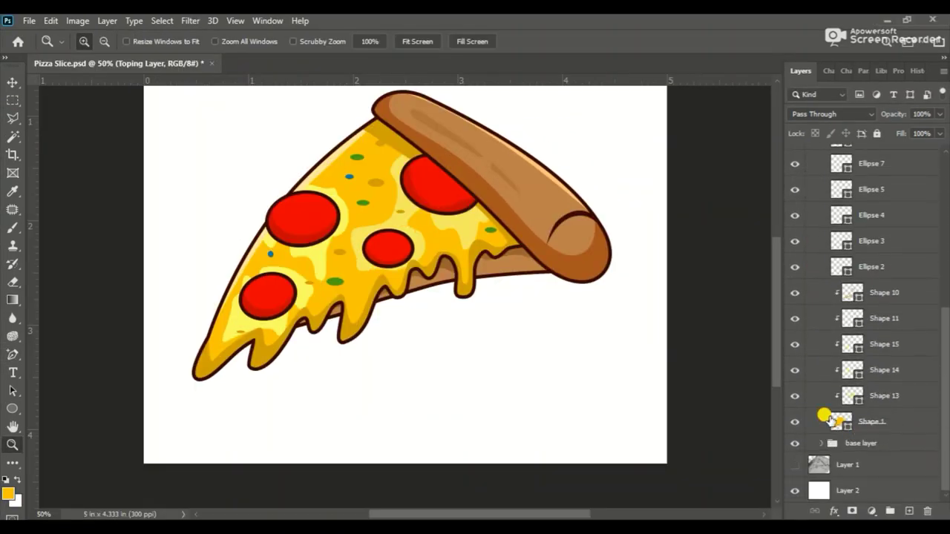
{"action": "left_click", "coordinate": [838, 420]}
{"action": "left_click", "coordinate": [12, 355]}
{"action": "mouse_move", "coordinate": [208, 340]}
{"action": "left_mouse_down"}
{"action": "mouse_move", "coordinate": [201, 388]}
{"action": "mouse_move", "coordinate": [228, 363]}
{"action": "left_mouse_up"}
Step: Tidy Shape 1's left-edge drip anchors, removing surplus points, then select Group 1
{"action": "right_click", "coordinate": [12, 355]}
{"action": "left_click", "coordinate": [74, 412]}
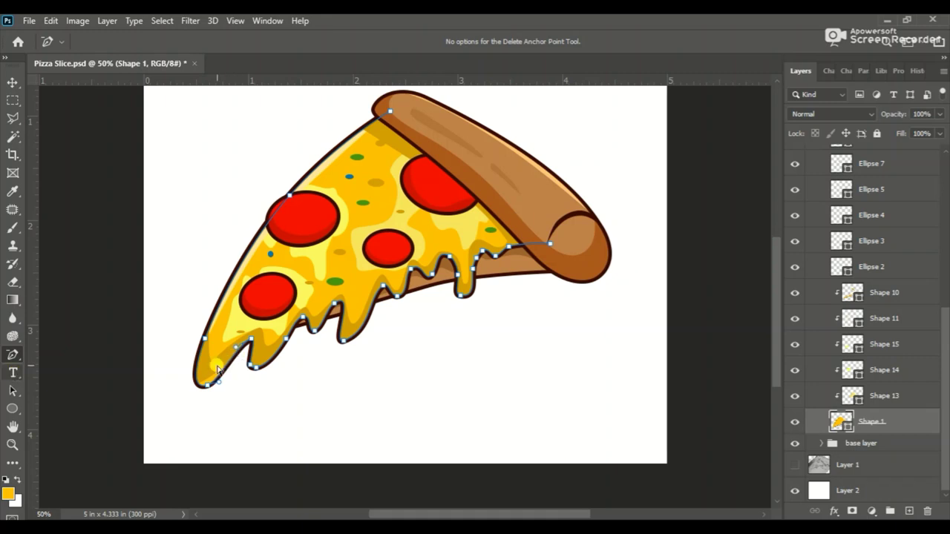
{"action": "right_click", "coordinate": [13, 355]}
{"action": "left_click", "coordinate": [47, 382]}
{"action": "right_click", "coordinate": [13, 355]}
{"action": "left_click", "coordinate": [66, 394]}
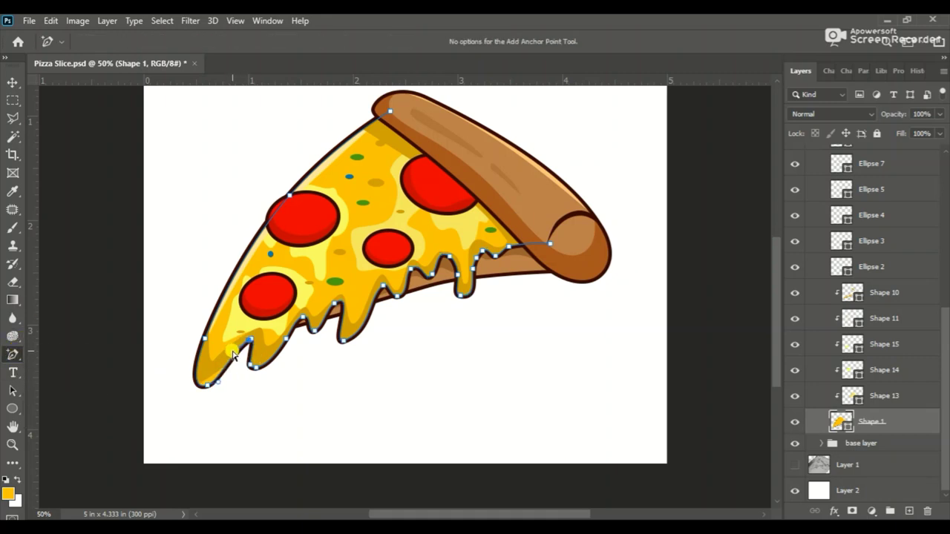
{"action": "left_click", "coordinate": [288, 198]}
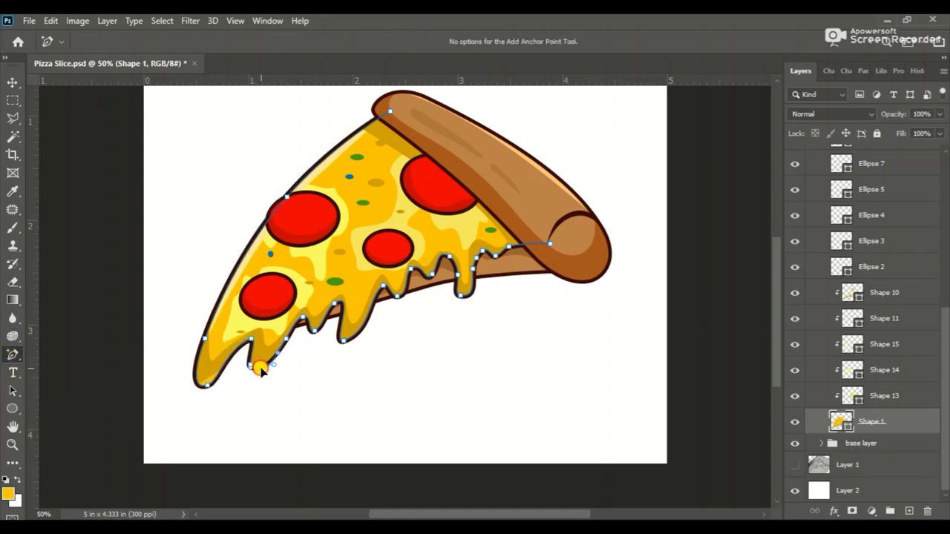
{"action": "right_click", "coordinate": [13, 354]}
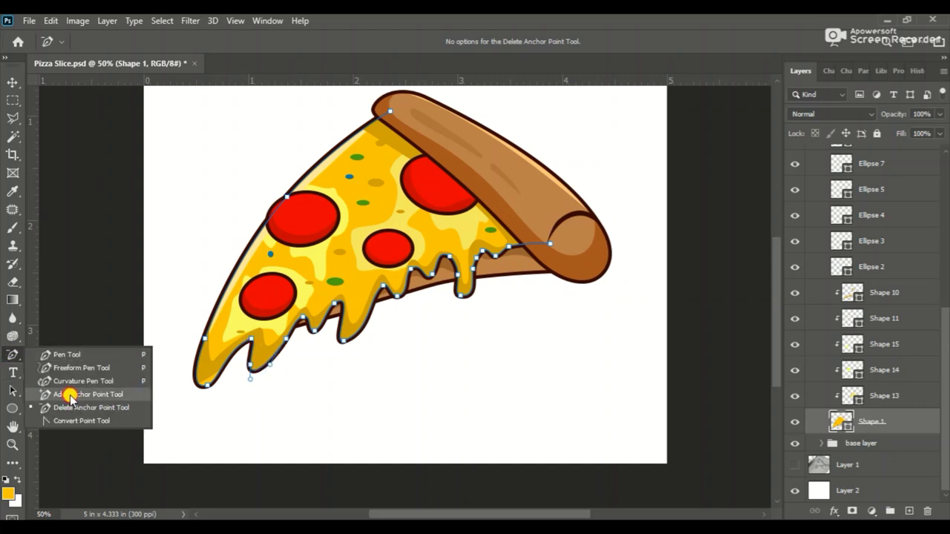
{"action": "left_click", "coordinate": [67, 394]}
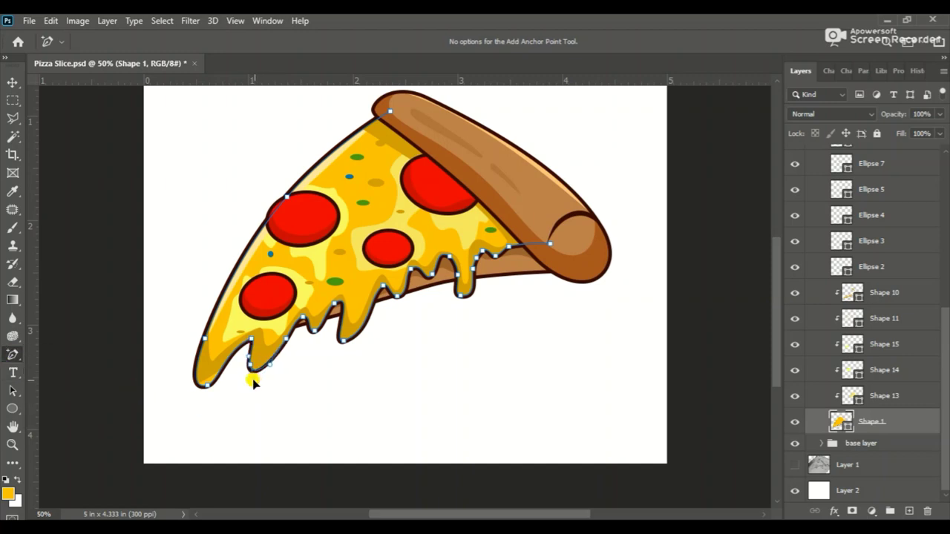
{"action": "left_click", "coordinate": [863, 327]}
{"action": "scroll", "coordinate": [833, 225], "scroll_direction": "up", "scroll_amount": 5}
Step: Add a new layer inside the top pepperoni's group and clip it to Shape 12
{"action": "left_click", "coordinate": [830, 244]}
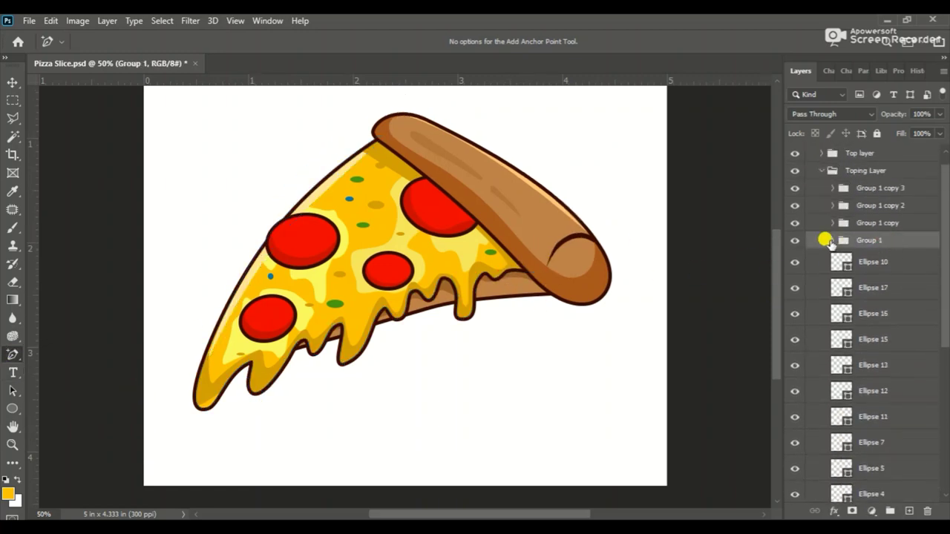
{"action": "left_click", "coordinate": [444, 219]}
{"action": "left_click", "coordinate": [876, 250]}
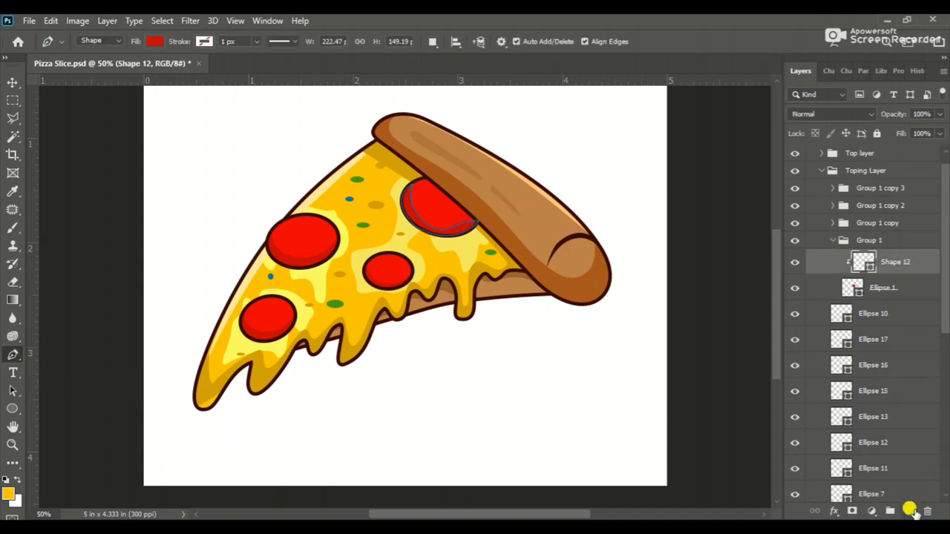
{"action": "key", "text": "ctrl+shift+alt+n"}
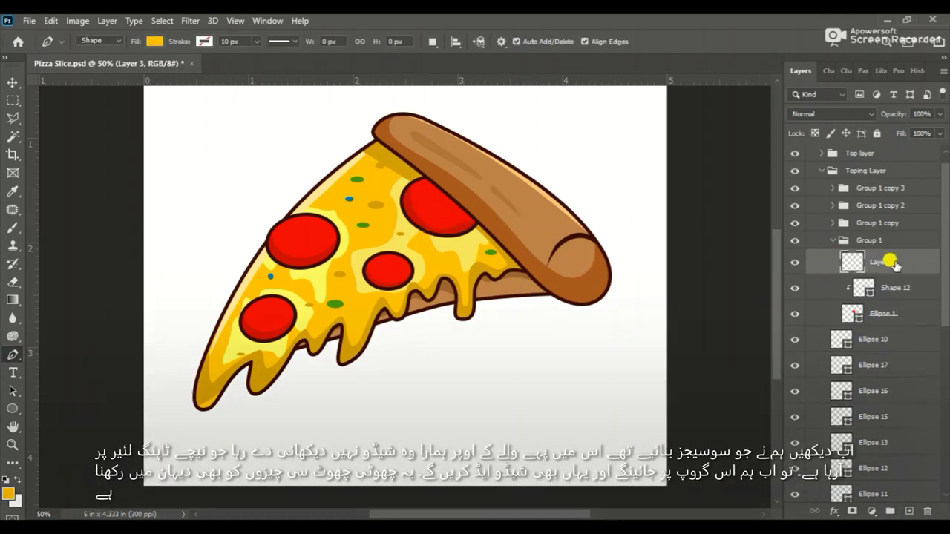
{"action": "right_click", "coordinate": [890, 263]}
{"action": "left_click", "coordinate": [786, 222]}
{"action": "key", "text": "z"}
{"action": "left_click", "coordinate": [396, 261]}
Step: Draw the crust's shadow shape on the zoomed-in pepperoni, then fit the whole pizza on screen
{"action": "left_click", "coordinate": [8, 494]}
{"action": "left_click", "coordinate": [371, 237]}
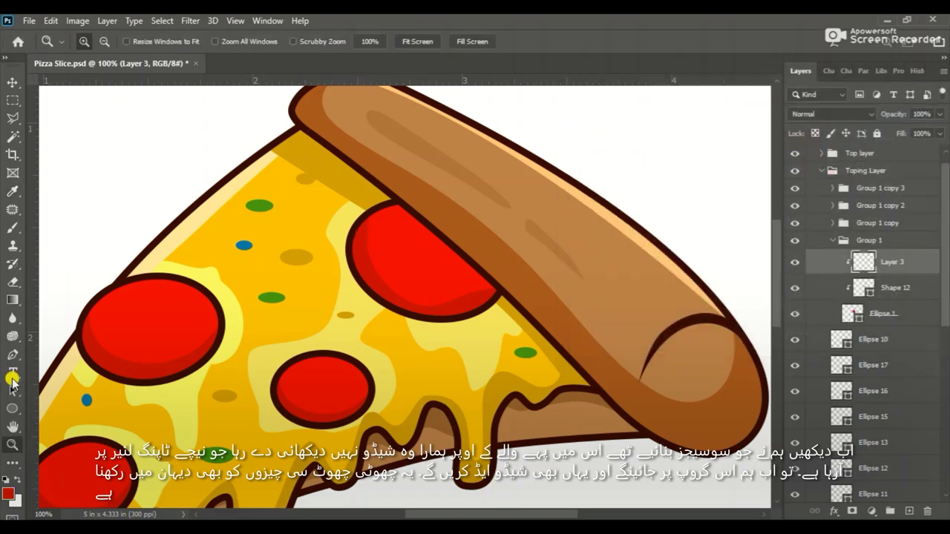
{"action": "left_click", "coordinate": [13, 354]}
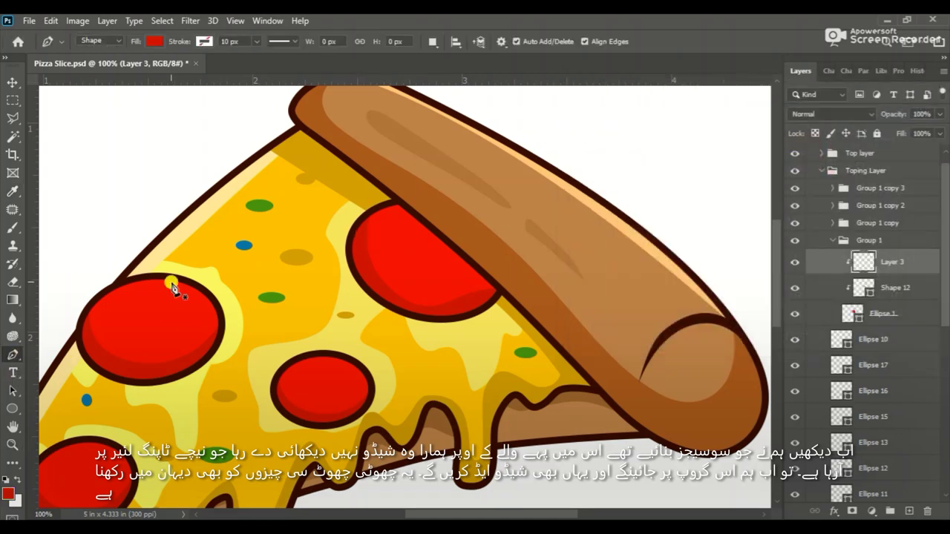
{"action": "left_click", "coordinate": [397, 200]}
{"action": "key", "text": "v"}
{"action": "left_click", "coordinate": [899, 310]}
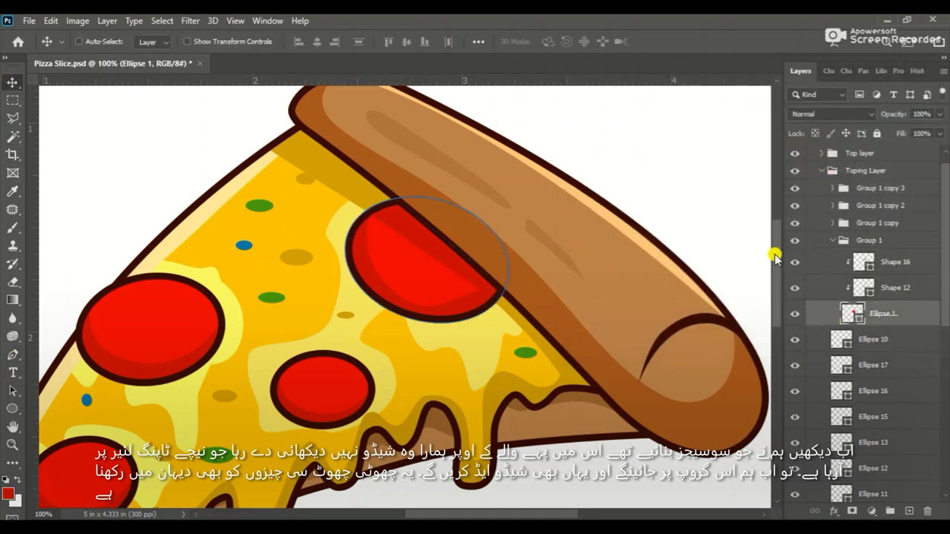
{"action": "left_click", "coordinate": [832, 240]}
{"action": "key", "text": "z"}
{"action": "left_click", "coordinate": [430, 41]}
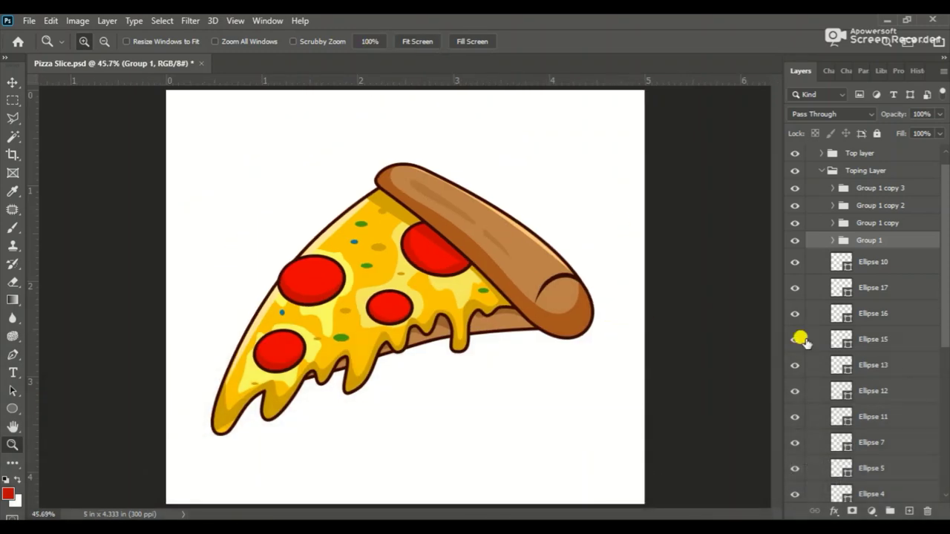
{"action": "left_click", "coordinate": [821, 170]}
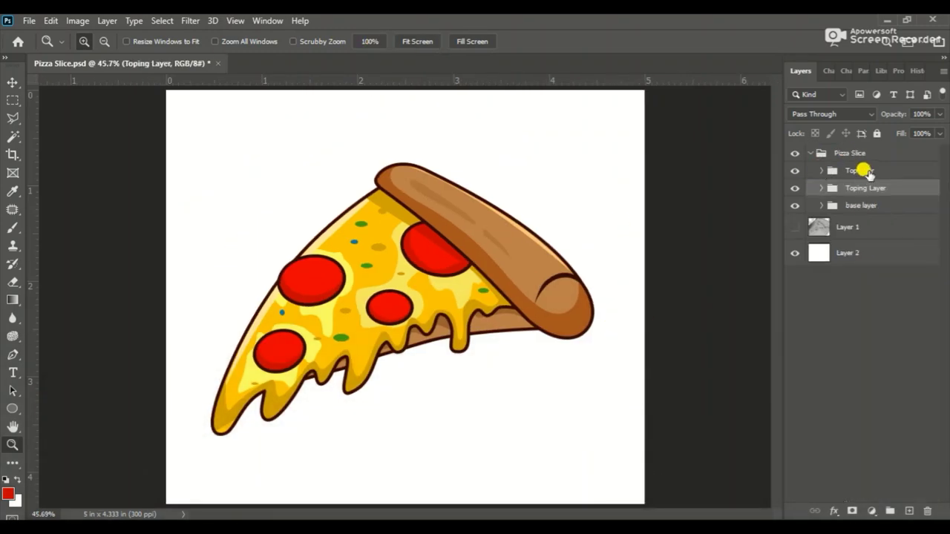
Step: Reshape the crust outline Shape 3 along its upper edge and rounded end
{"action": "left_click", "coordinate": [865, 171]}
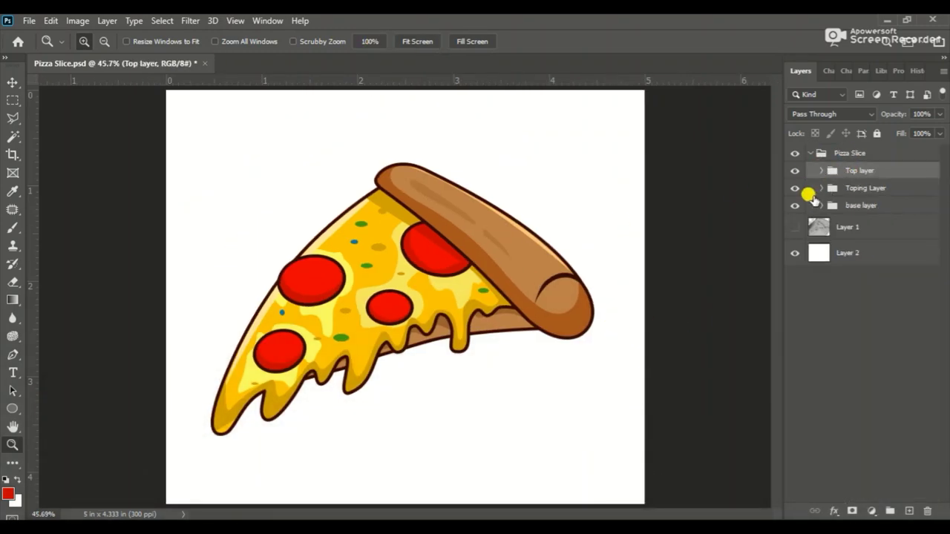
{"action": "left_click", "coordinate": [14, 353]}
{"action": "left_click", "coordinate": [821, 170]}
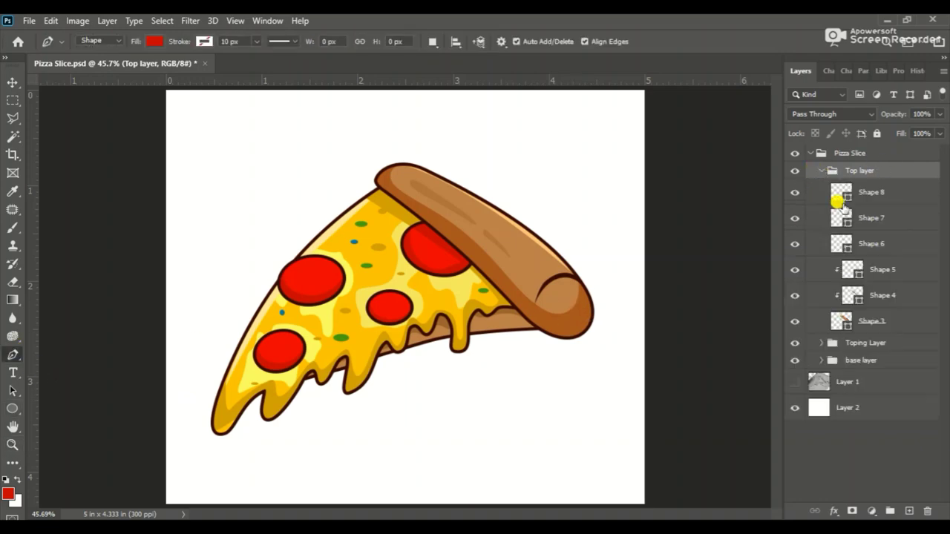
{"action": "left_click", "coordinate": [872, 321]}
{"action": "left_click_drag", "start_coordinate": [600, 352], "coordinate": [590, 359]}
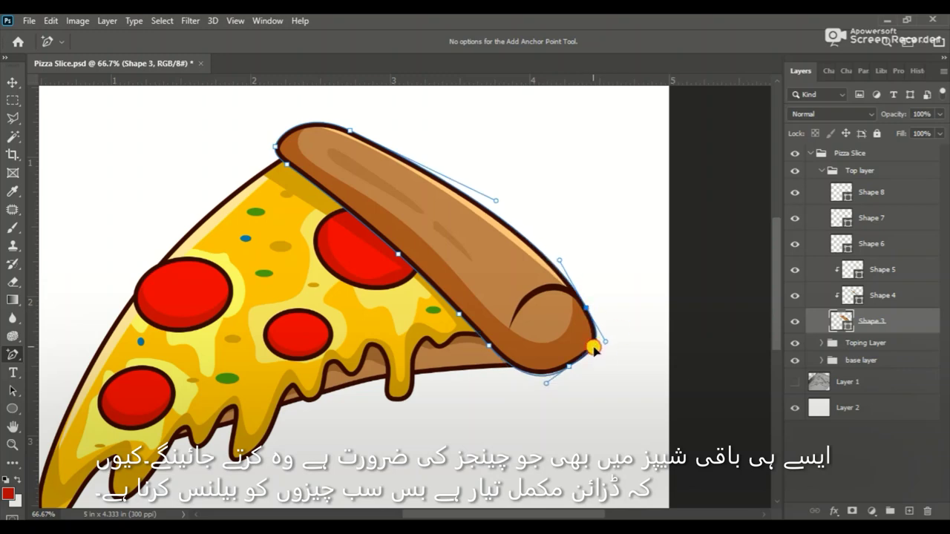
{"action": "left_click_drag", "start_coordinate": [596, 351], "coordinate": [488, 346]}
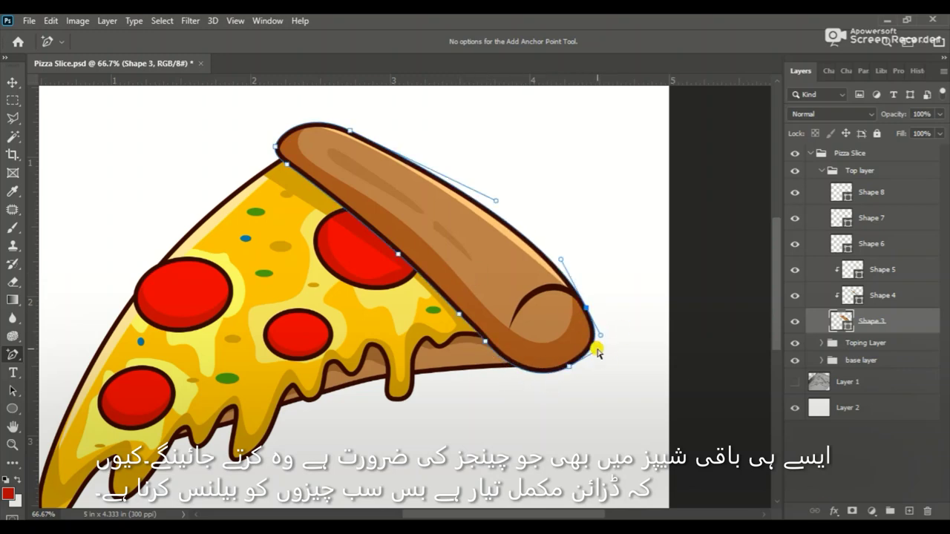
{"action": "left_click_drag", "start_coordinate": [596, 344], "coordinate": [478, 338]}
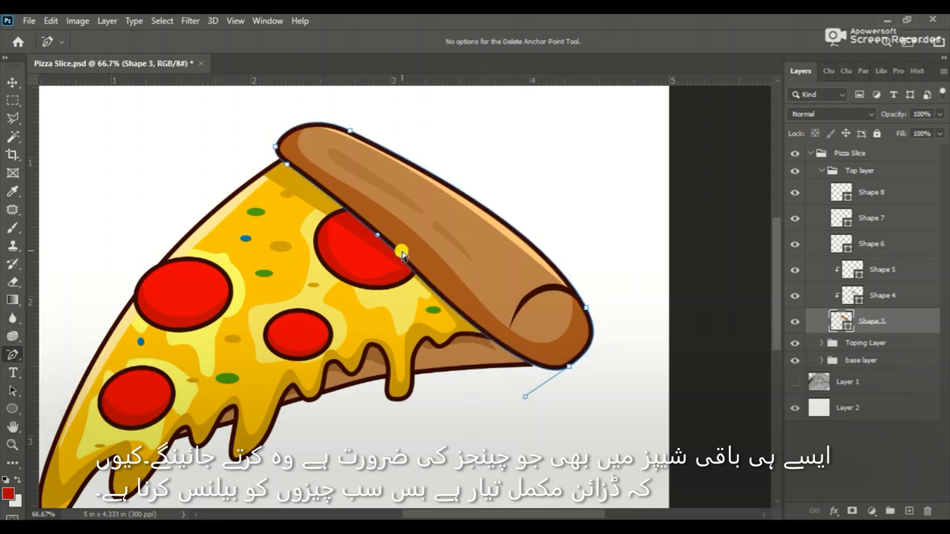
{"action": "mouse_move", "coordinate": [401, 250]}
{"action": "left_mouse_down"}
{"action": "mouse_move", "coordinate": [353, 226]}
{"action": "mouse_move", "coordinate": [509, 391]}
{"action": "left_mouse_up"}
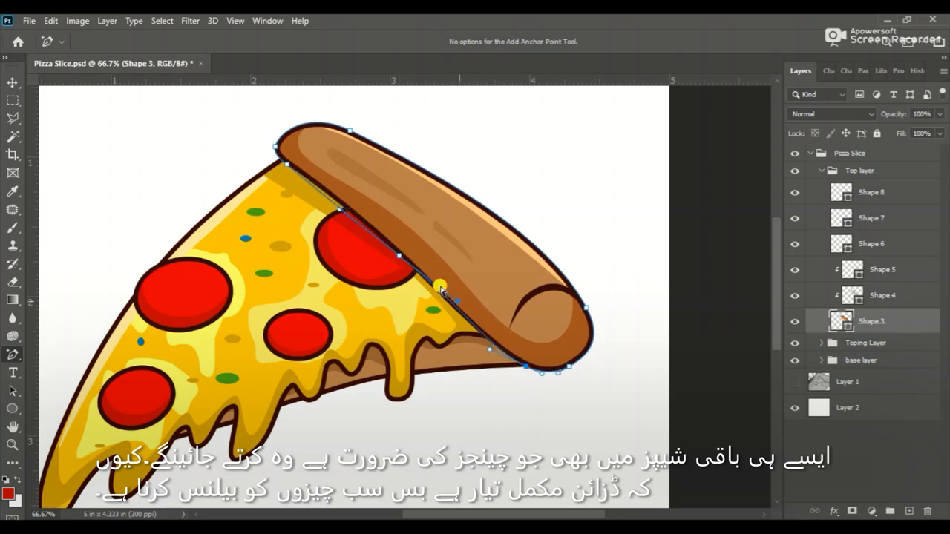
Step: Zoom in and reshape the crust end curve Shape 8
{"action": "left_click", "coordinate": [339, 155], "text": "ctrl"}
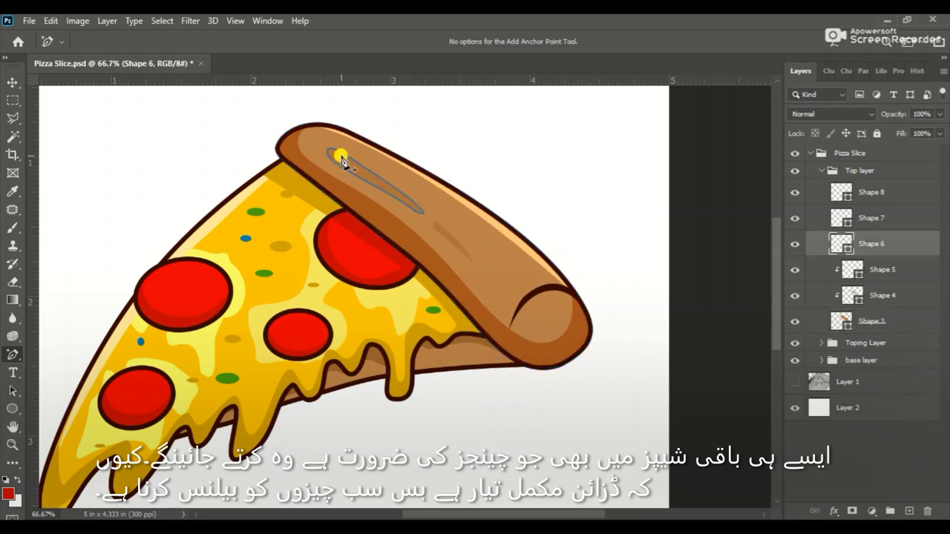
{"action": "left_click", "coordinate": [409, 304]}
{"action": "left_click", "coordinate": [861, 192]}
{"action": "left_click", "coordinate": [555, 327], "text": "ctrl"}
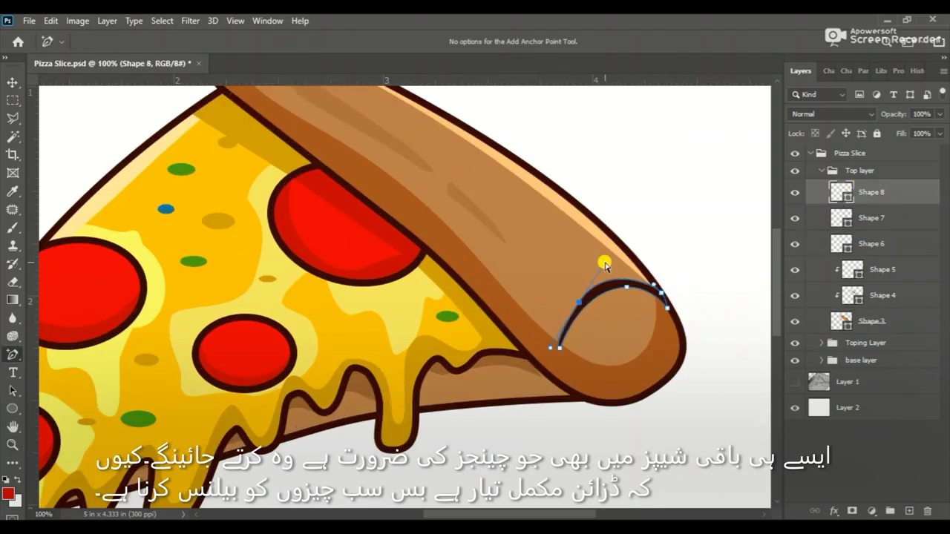
{"action": "left_click_drag", "start_coordinate": [606, 259], "coordinate": [584, 297]}
{"action": "left_click", "coordinate": [542, 338], "text": "ctrl"}
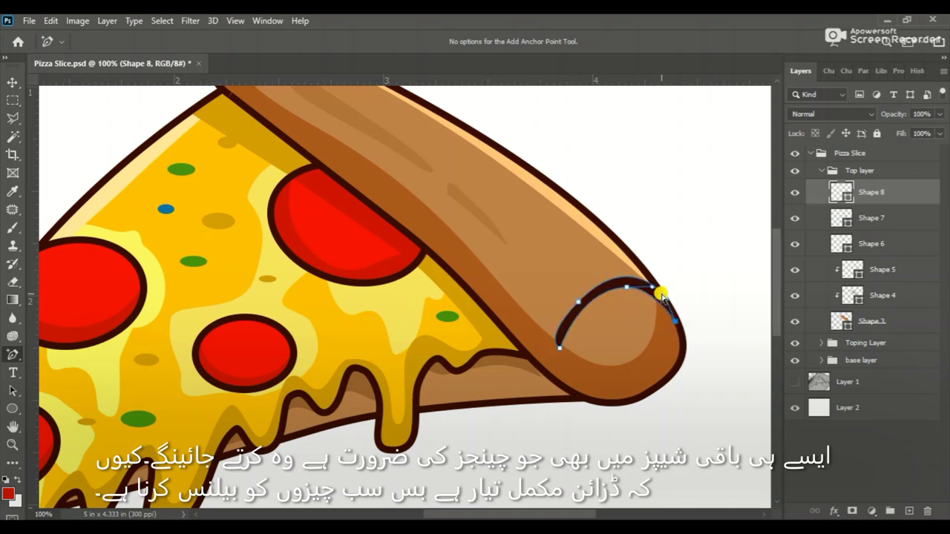
{"action": "left_click", "coordinate": [625, 256], "text": "ctrl"}
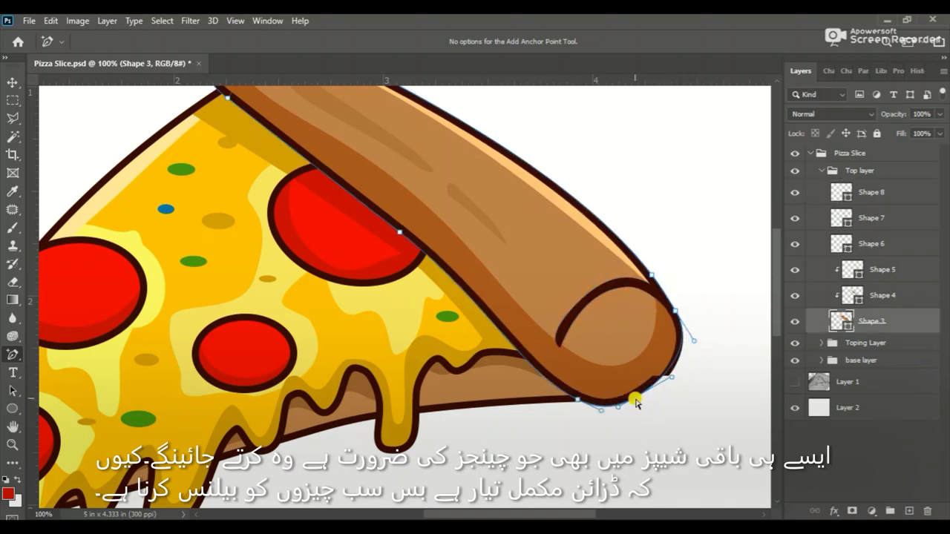
{"action": "left_click", "coordinate": [716, 235], "text": "ctrl"}
{"action": "key", "text": "z"}
{"action": "left_click", "coordinate": [660, 287], "text": "ctrl"}
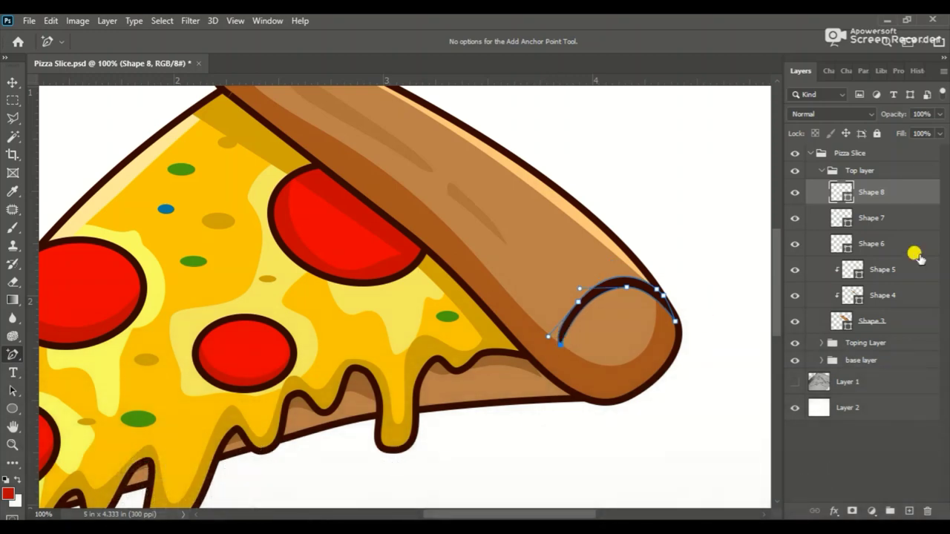
Step: Reshape the crust shading Shape 4 to wrap dark brown around the rounded end, then zoom out
{"action": "left_click", "coordinate": [916, 245]}
{"action": "left_click", "coordinate": [916, 295]}
{"action": "left_click", "coordinate": [611, 403], "text": "ctrl"}
{"action": "mouse_move", "coordinate": [652, 348]}
{"action": "left_mouse_down"}
{"action": "mouse_move", "coordinate": [631, 333]}
{"action": "mouse_move", "coordinate": [591, 360]}
{"action": "mouse_move", "coordinate": [566, 339]}
{"action": "mouse_move", "coordinate": [579, 302]}
{"action": "left_mouse_up"}
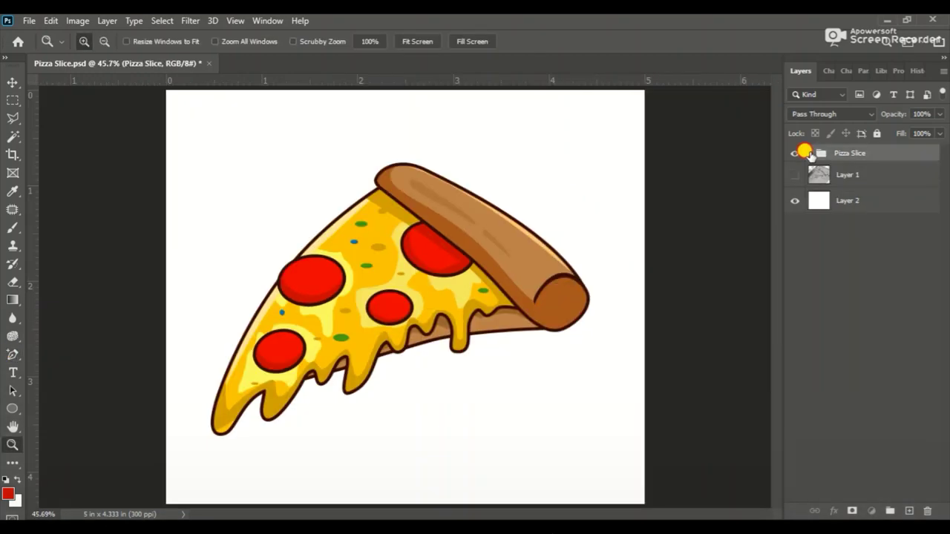
{"action": "left_click", "coordinate": [810, 152]}
Step: Inspect the Ellipse 2, Shape 10 and Shape 15 outlines in the topping group
{"action": "left_click", "coordinate": [821, 171]}
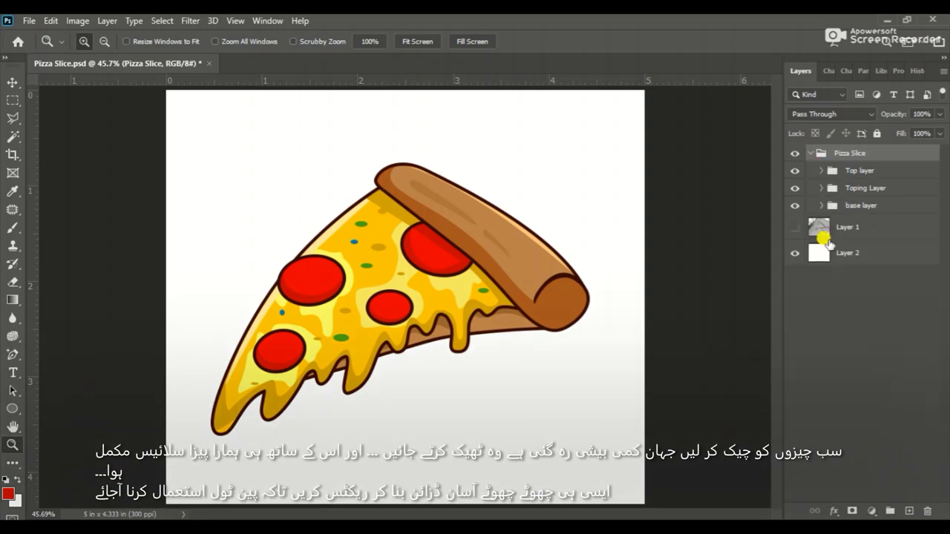
{"action": "left_click", "coordinate": [819, 189]}
{"action": "scroll", "coordinate": [889, 406], "scroll_direction": "down", "scroll_amount": 5}
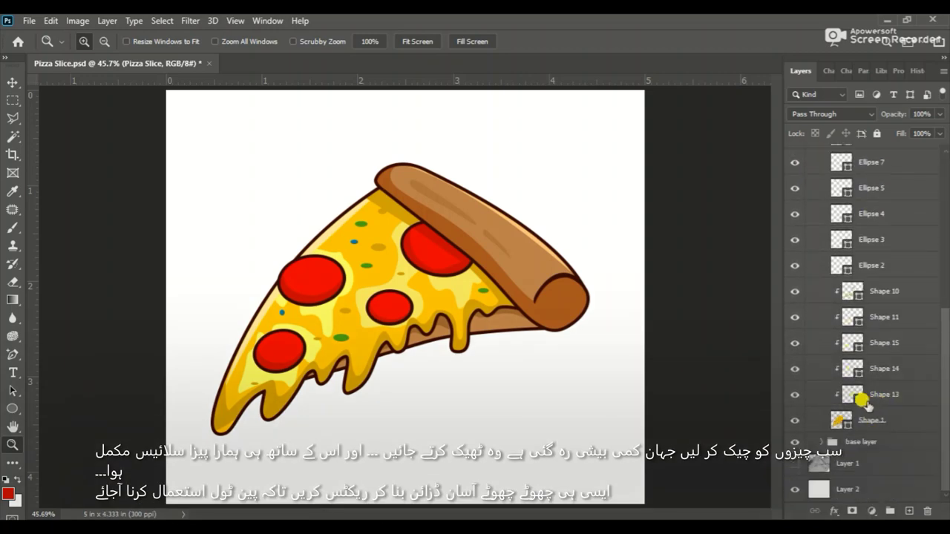
{"action": "left_click", "coordinate": [842, 269]}
{"action": "left_click", "coordinate": [10, 353]}
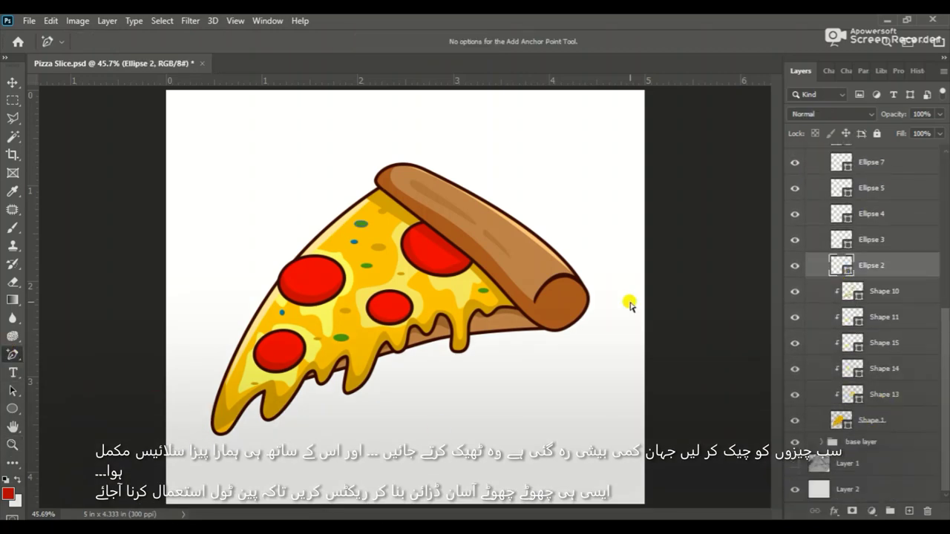
{"action": "left_click", "coordinate": [847, 293]}
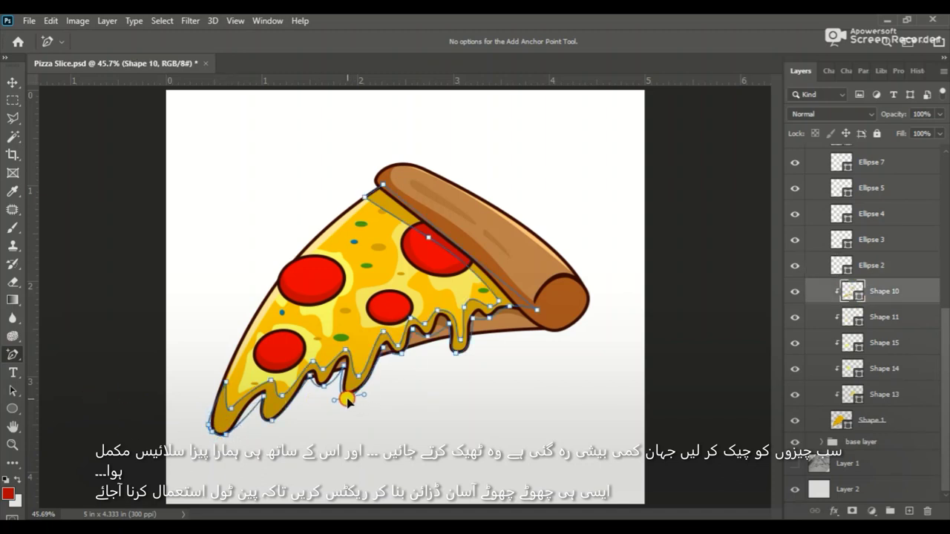
{"action": "left_click", "coordinate": [926, 344]}
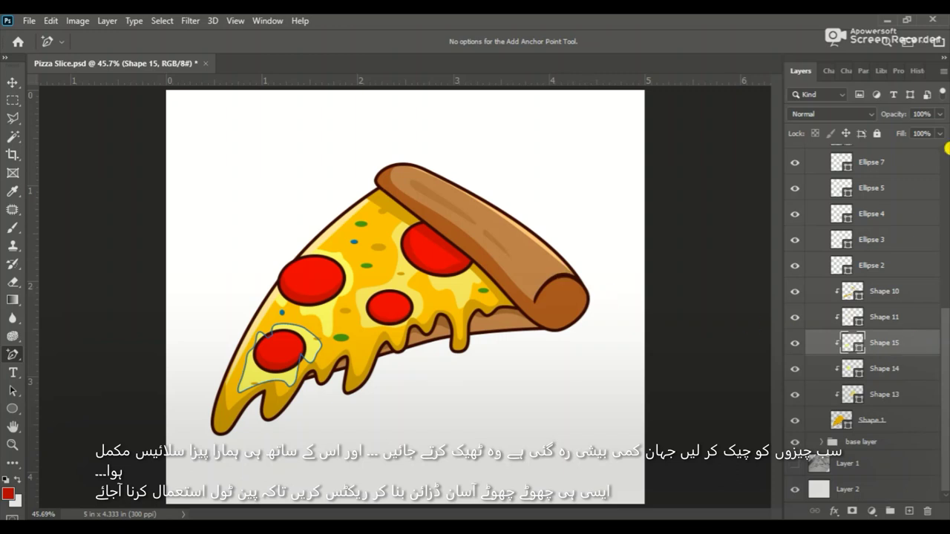
Step: Select Ellipse 5, then collapse all layers into the Pizza Slice group
{"action": "left_click", "coordinate": [902, 187]}
{"action": "left_click", "coordinate": [12, 82]}
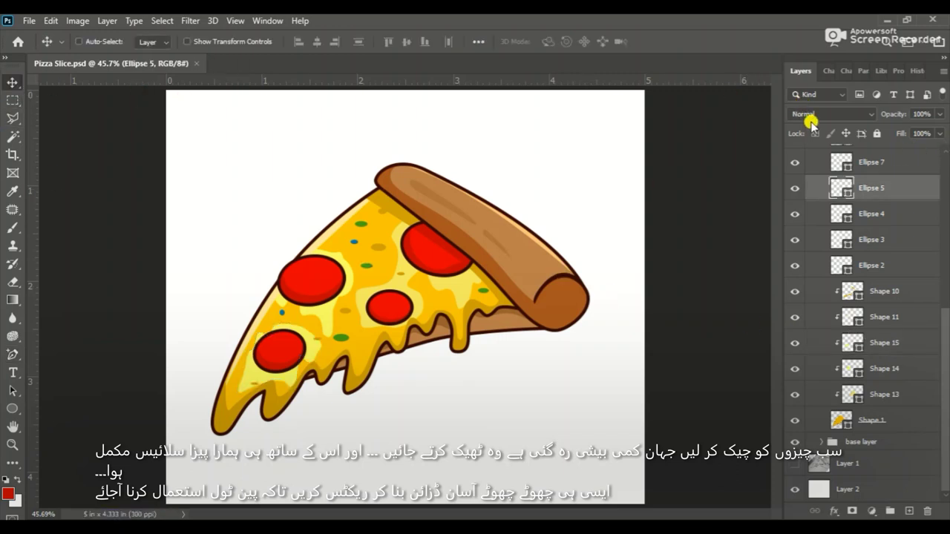
{"action": "scroll", "coordinate": [829, 156], "scroll_direction": "up", "scroll_amount": 3}
{"action": "scroll", "coordinate": [829, 156], "scroll_direction": "up", "scroll_amount": 5}
{"action": "left_click", "coordinate": [807, 154]}
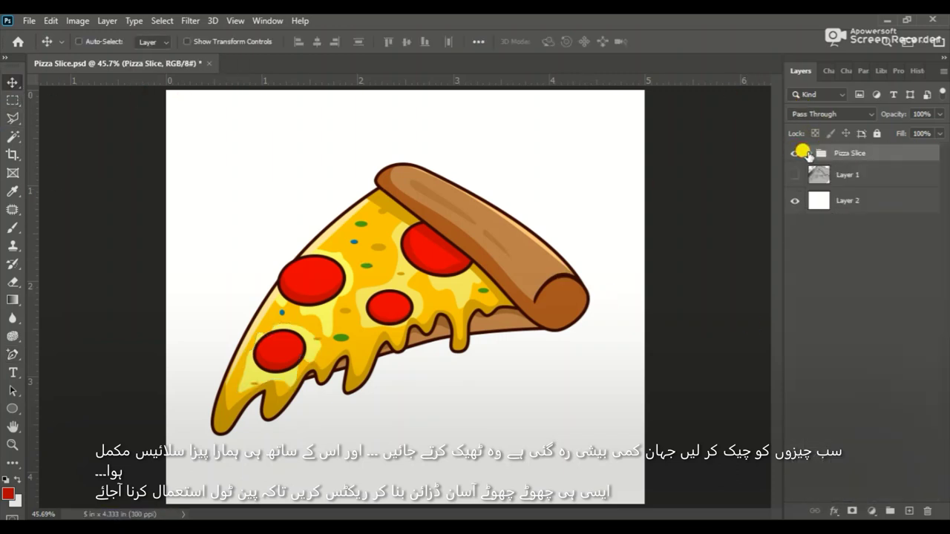